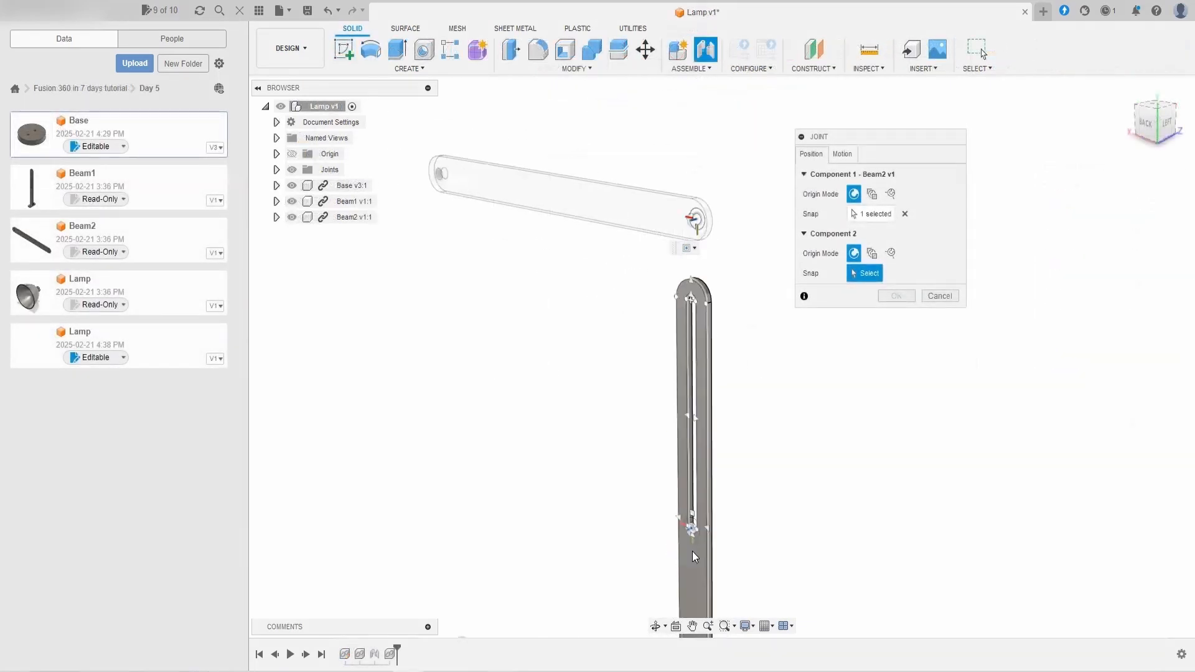
# Step: Joint the end hole of Beam2 to the lower rounded end of Beam1's slot
pyautogui.scroll(5, 692, 551)
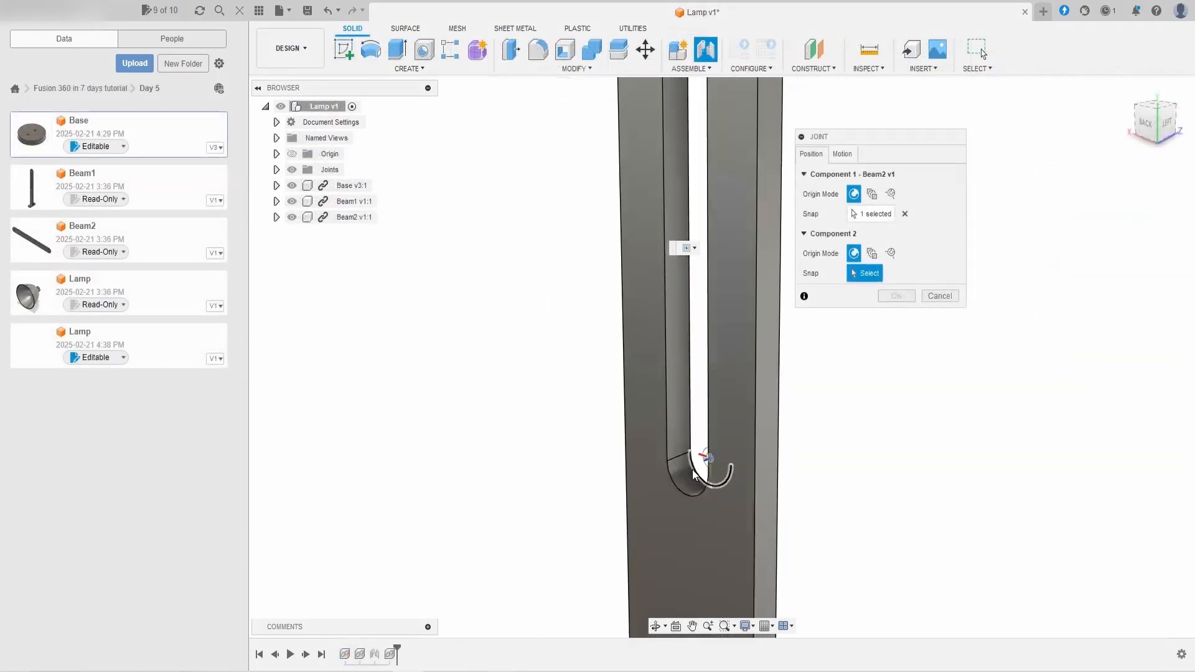
pyautogui.click(685, 469)
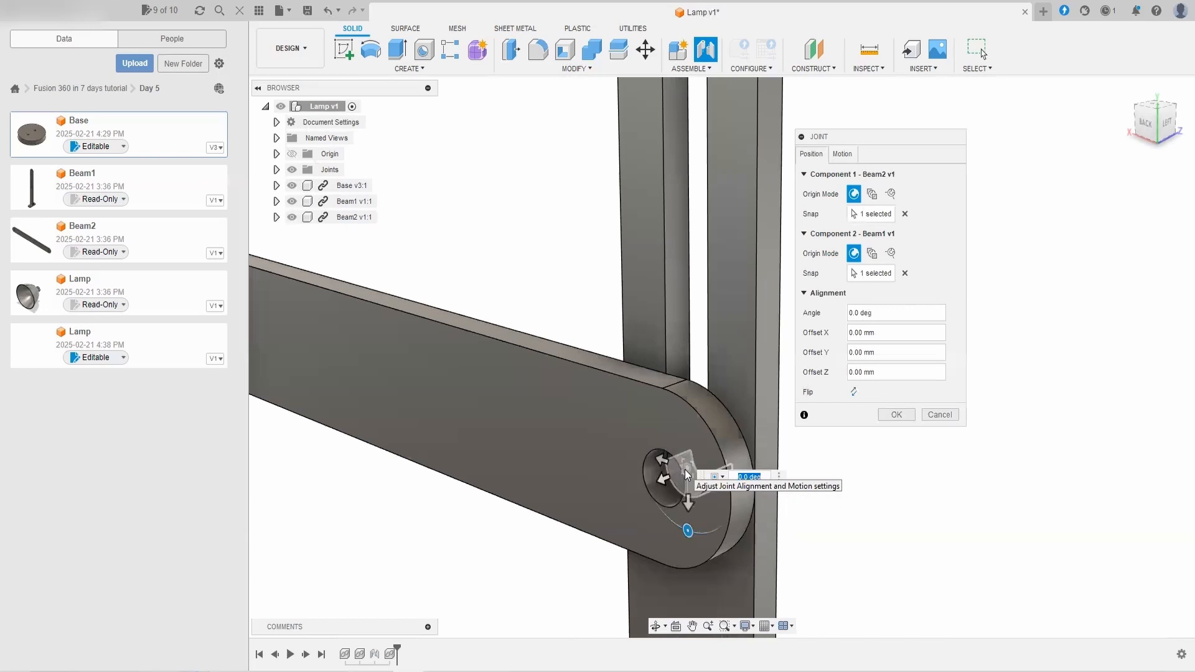
pyautogui.scroll(-5, 685, 469)
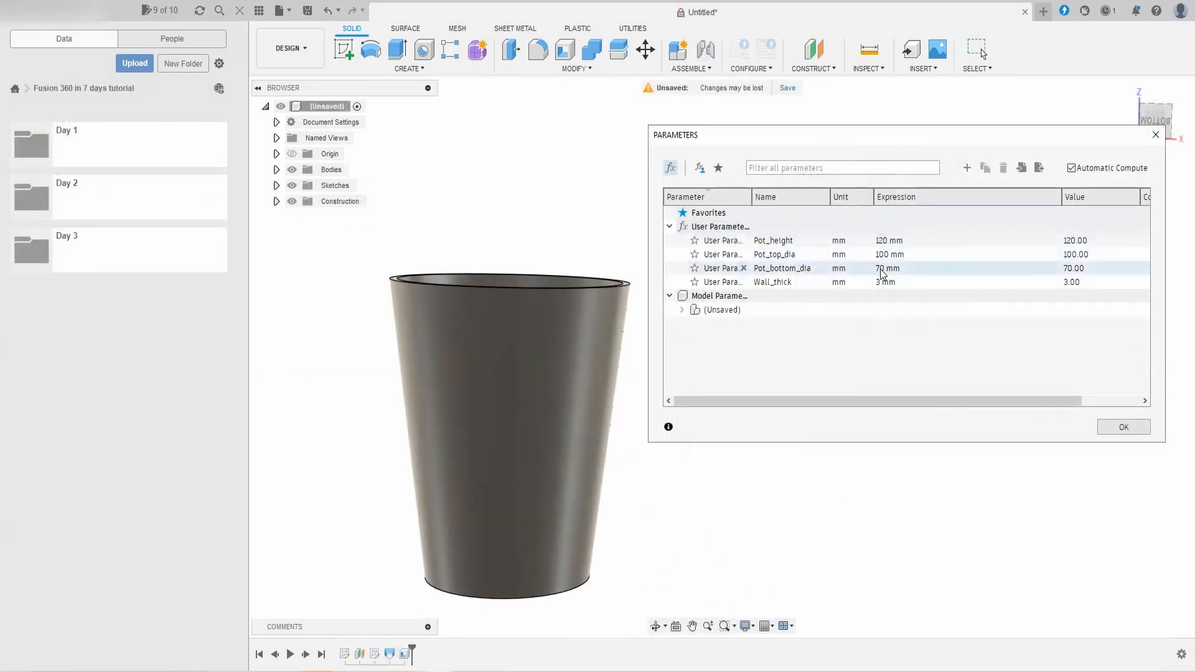
# Step: Set the Pot_bottom_dia user parameter to 35 mm
pyautogui.doubleClick(881, 268)
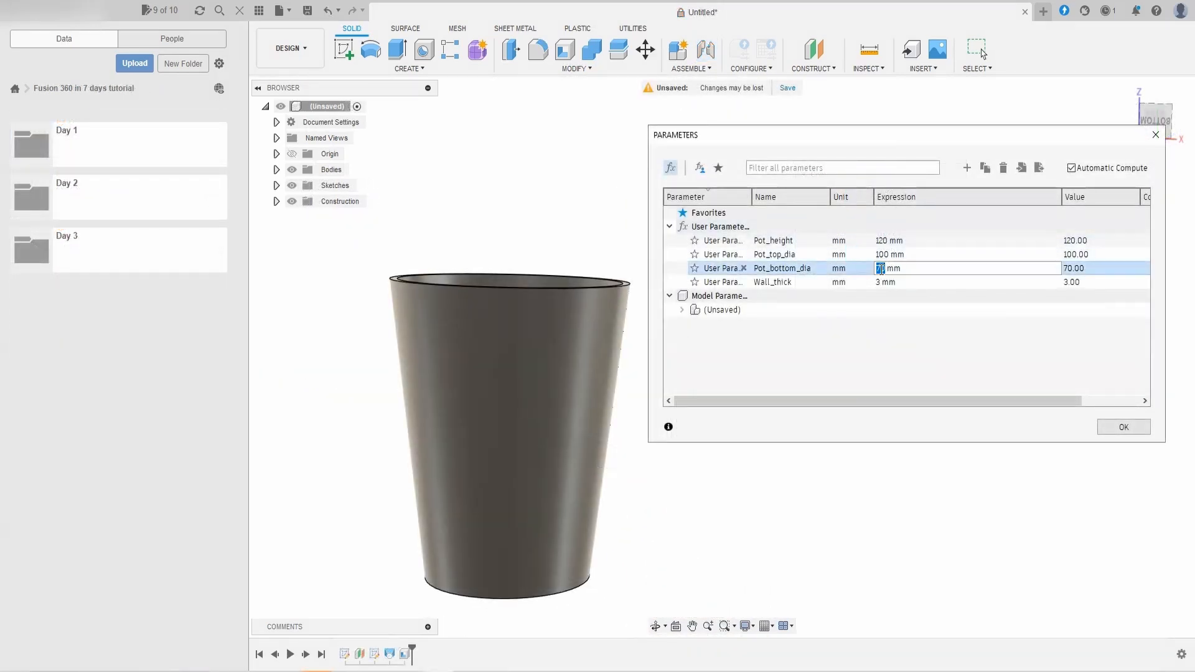
pyautogui.write('35')
pyautogui.press('Return')
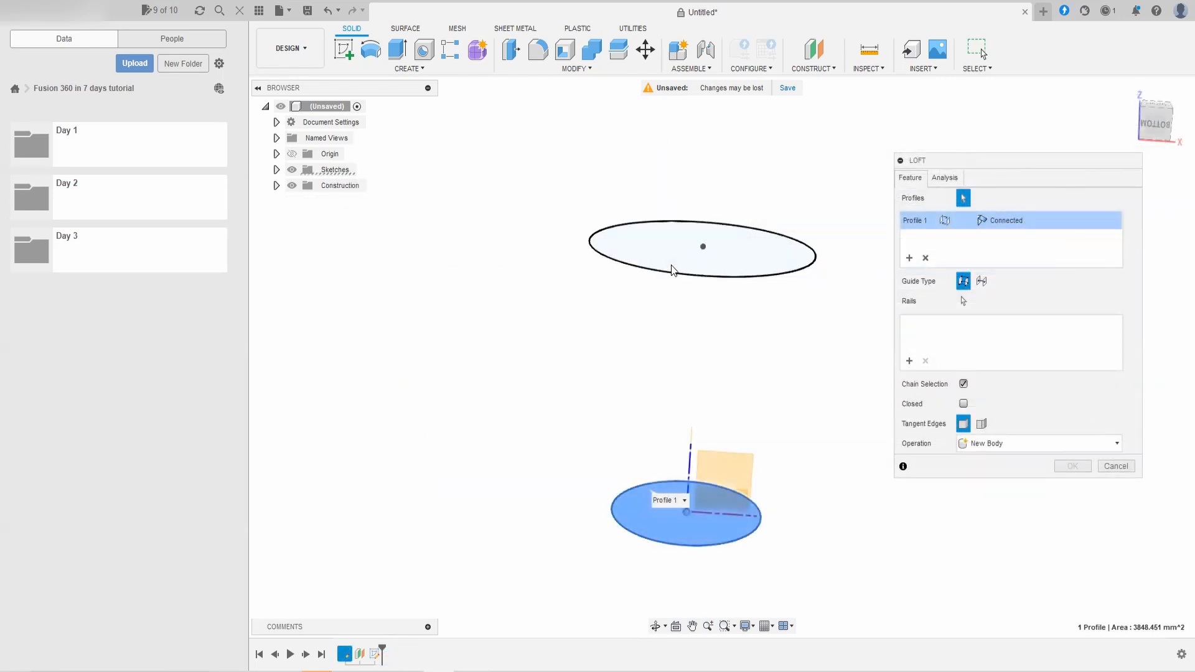
# Step: Loft the pot from the bottom circle to the top circle and shell it from the top face with inside thickness Wall_thick
pyautogui.click(671, 271)
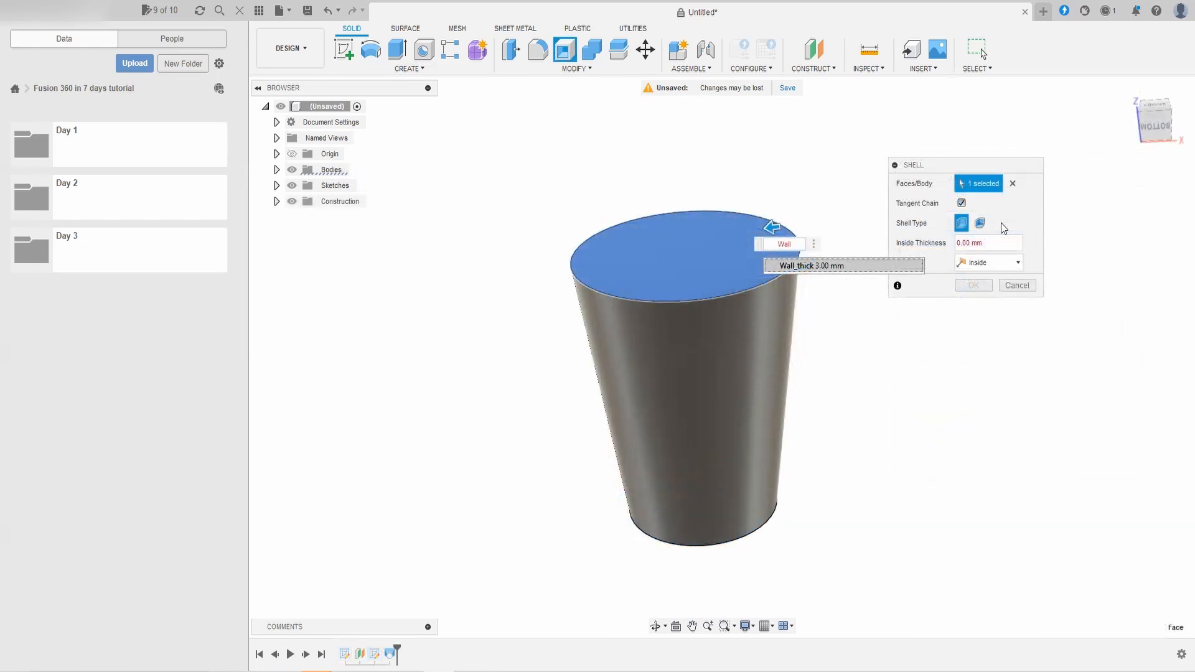
pyautogui.write('_thick')
pyautogui.press('Return')
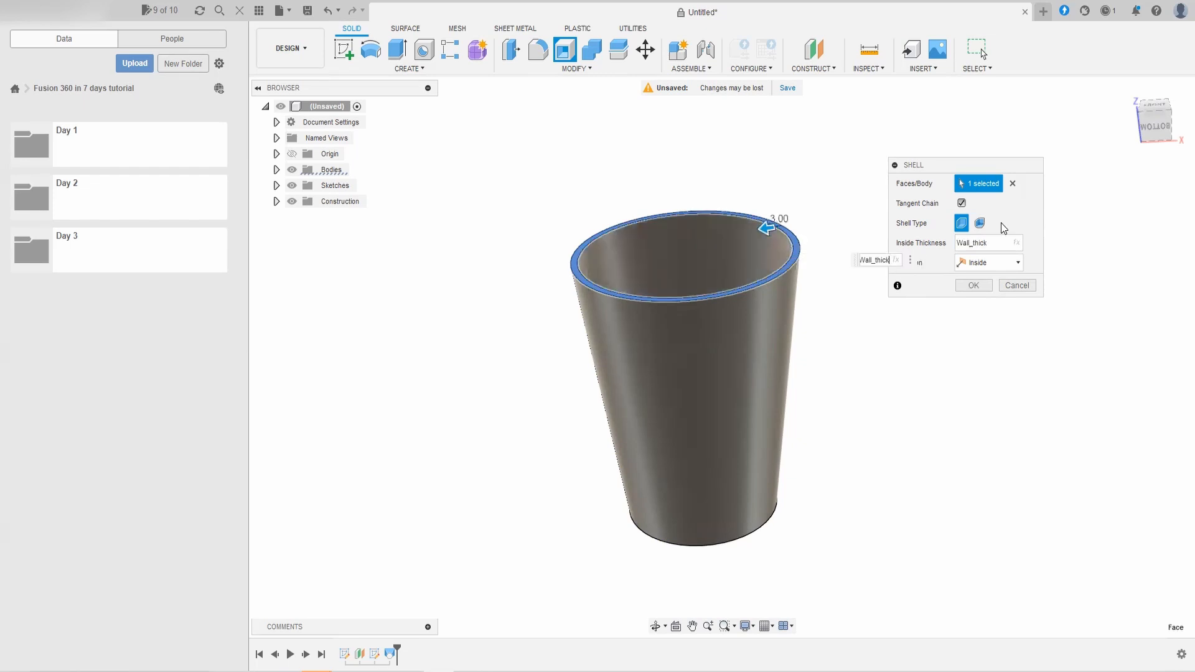
pyautogui.click(1001, 263)
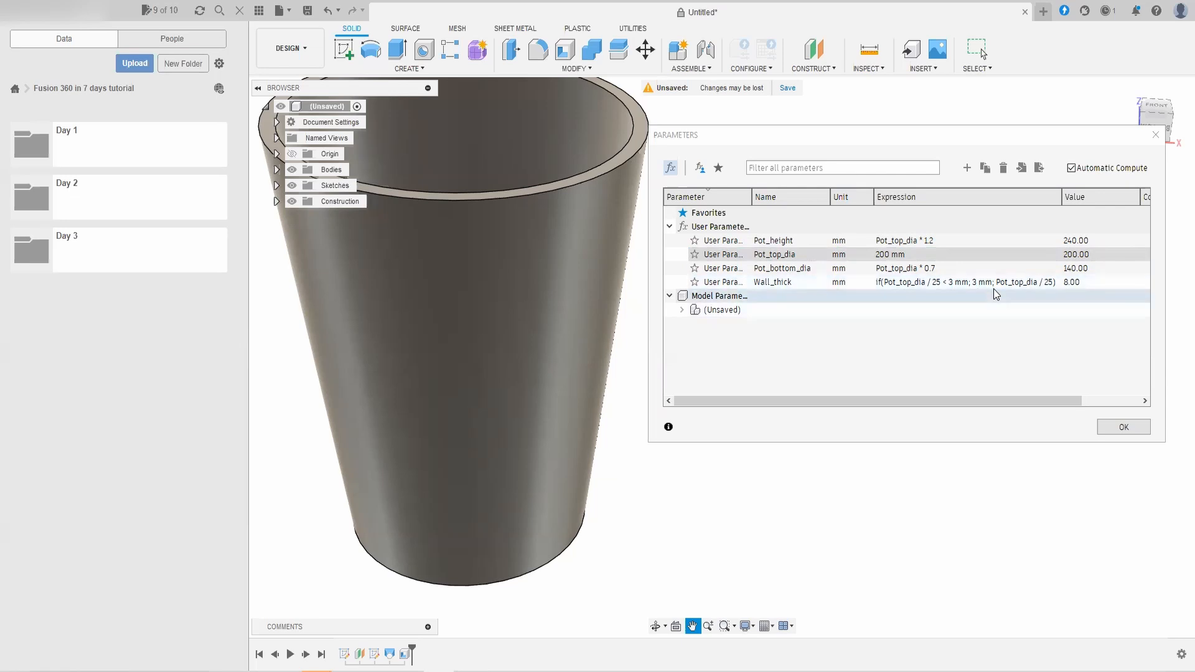
# Step: Set the Pot_top_dia user parameter to 70 mm
pyautogui.doubleClick(885, 255)
pyautogui.write('70')
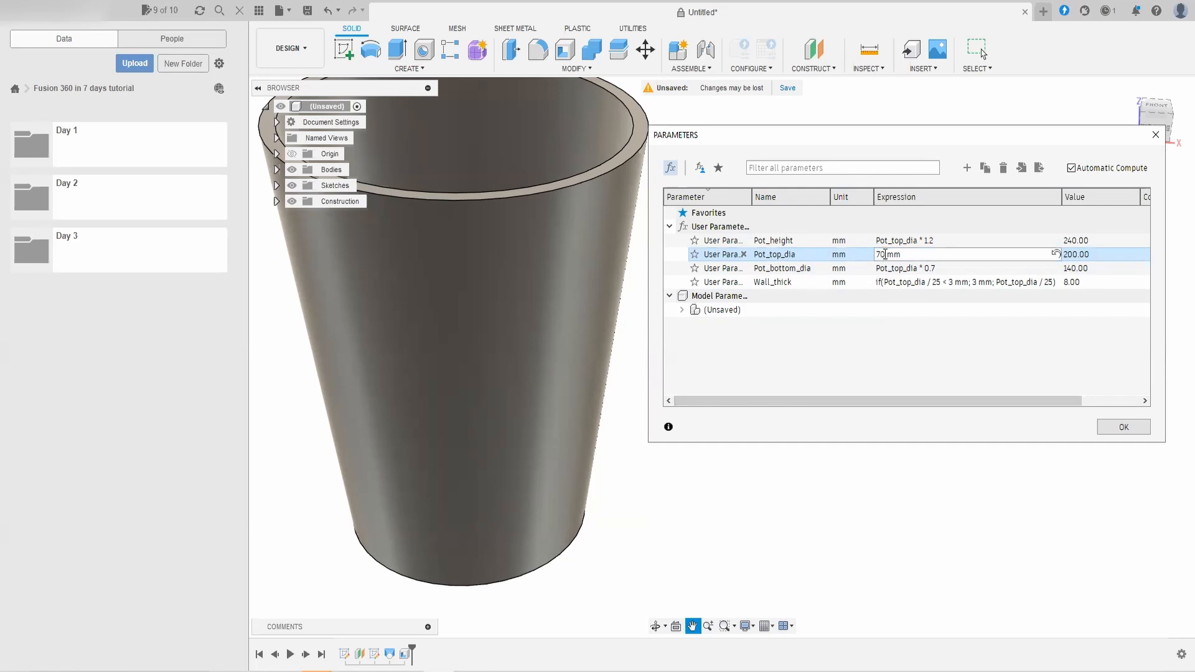
pyautogui.press('Return')
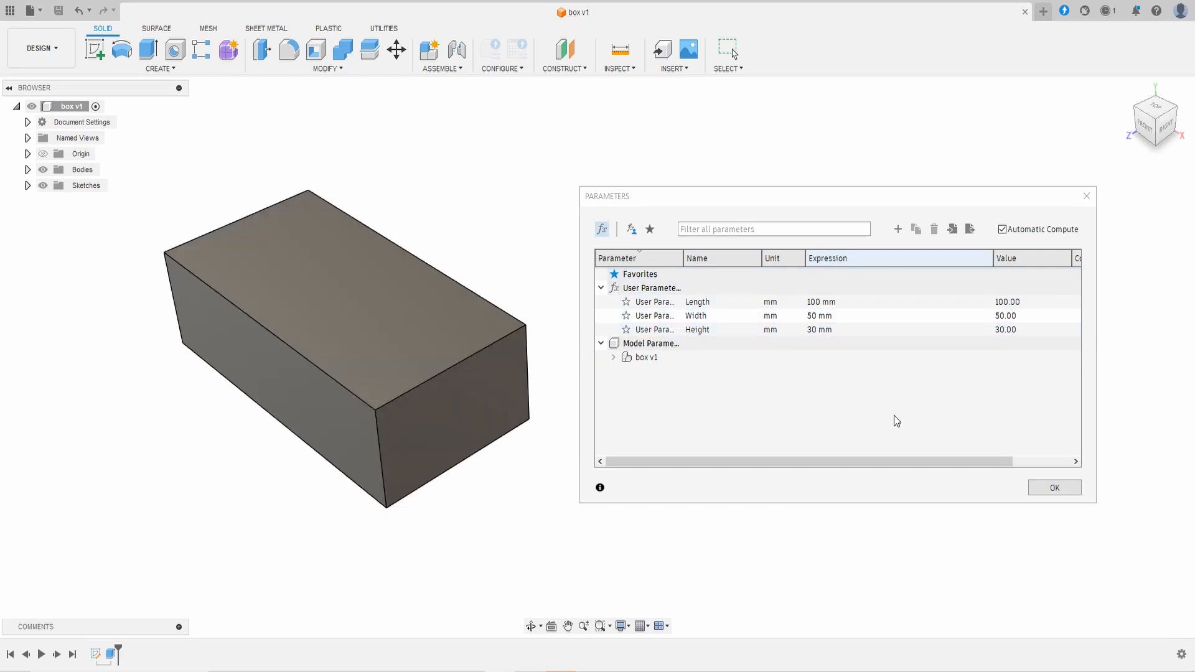
# Step: Set the box's Height user parameter to 80 mm
pyautogui.doubleClick(815, 335)
pyautogui.write('80')
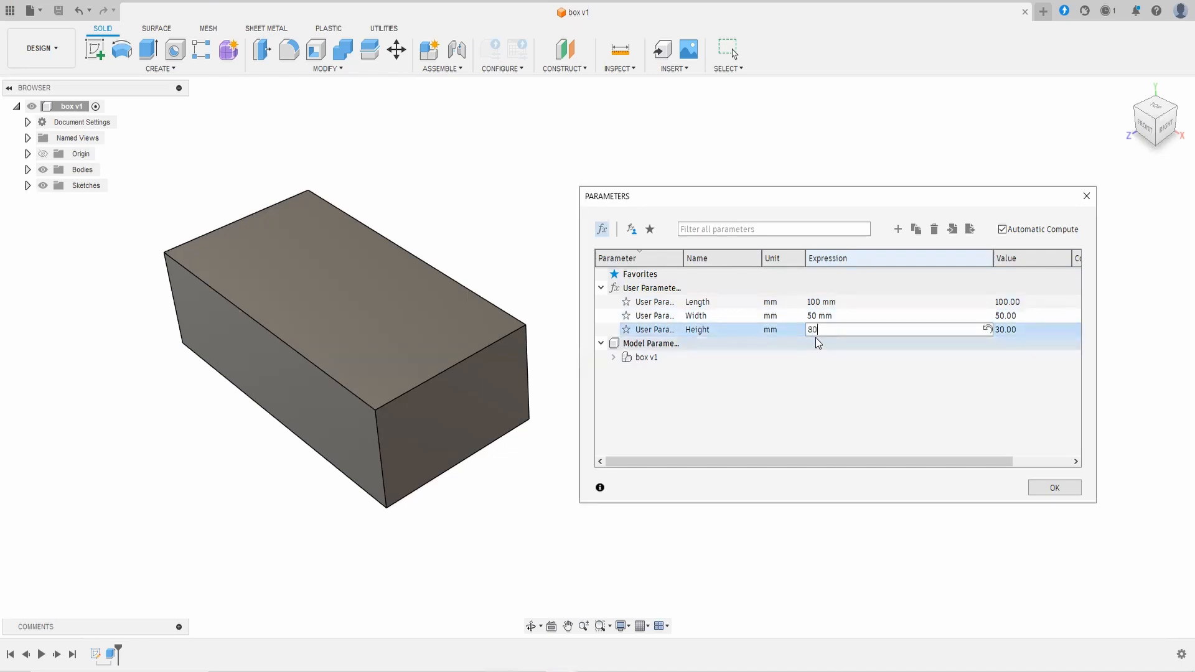
pyautogui.press('Return')
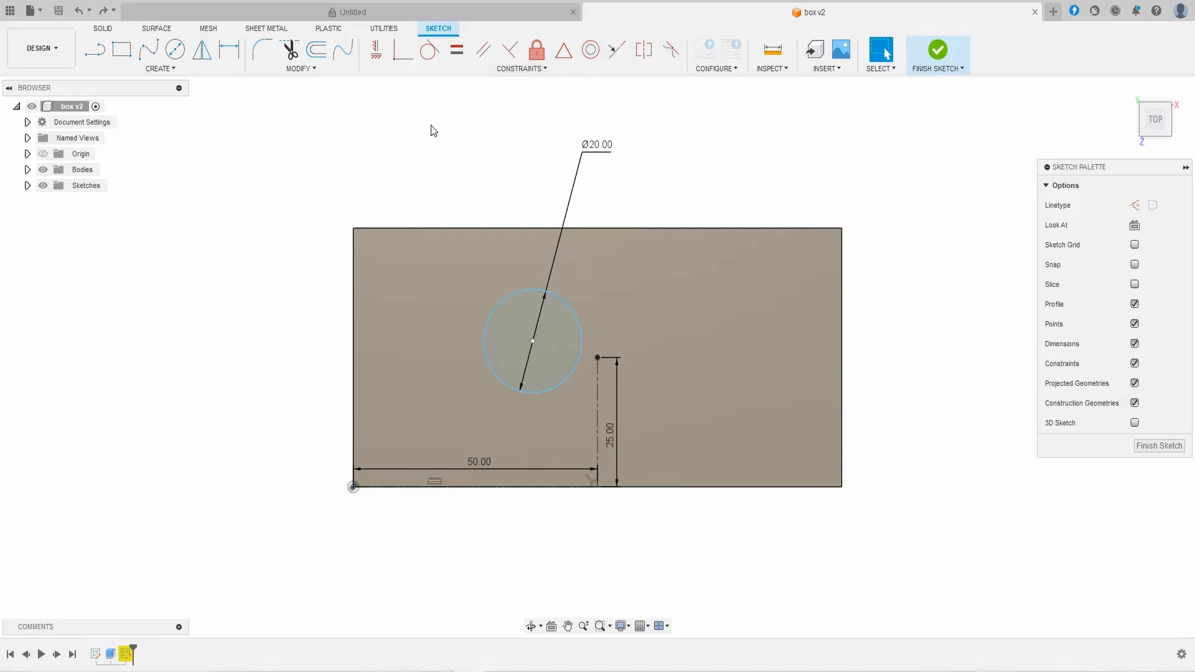
# Step: Make the 20 mm circle's centre coincident with the dimensioned point in the middle of the box's top face and finish the sketch
pyautogui.click(403, 51)
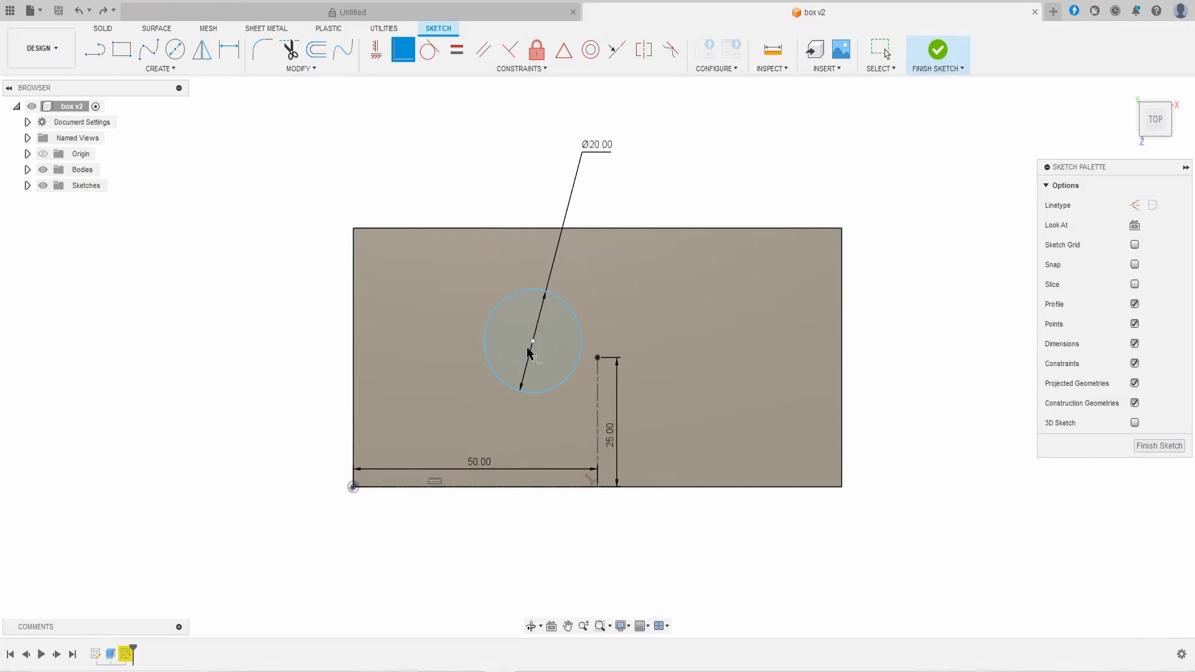
pyautogui.click(533, 342)
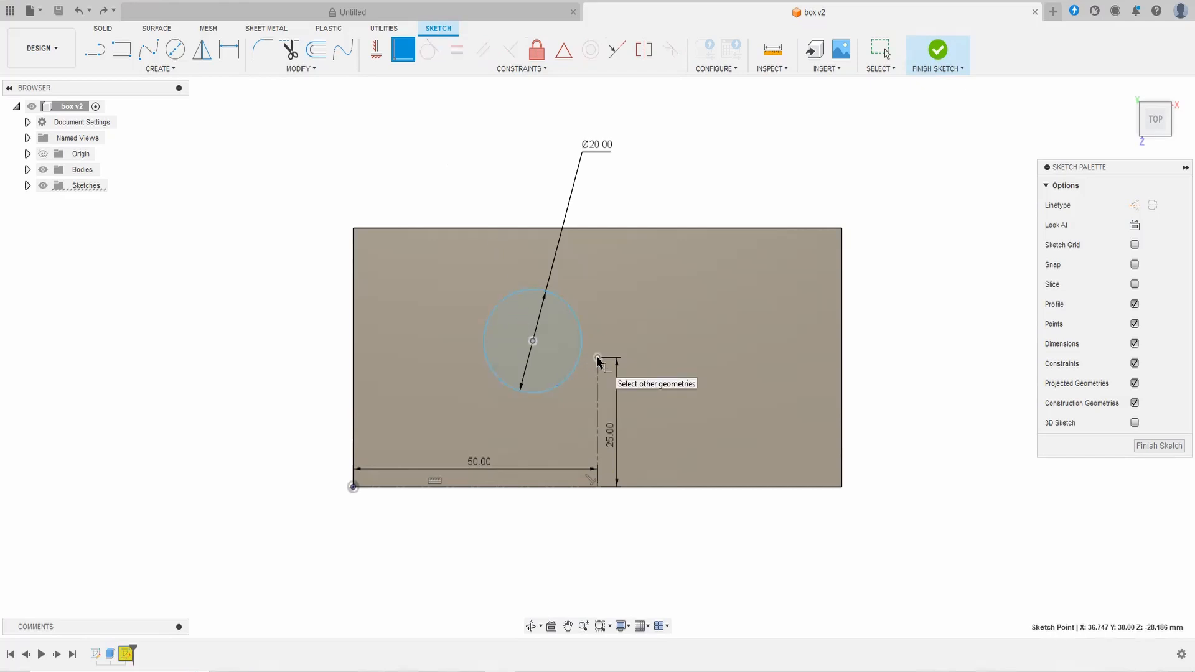
pyautogui.click(598, 359)
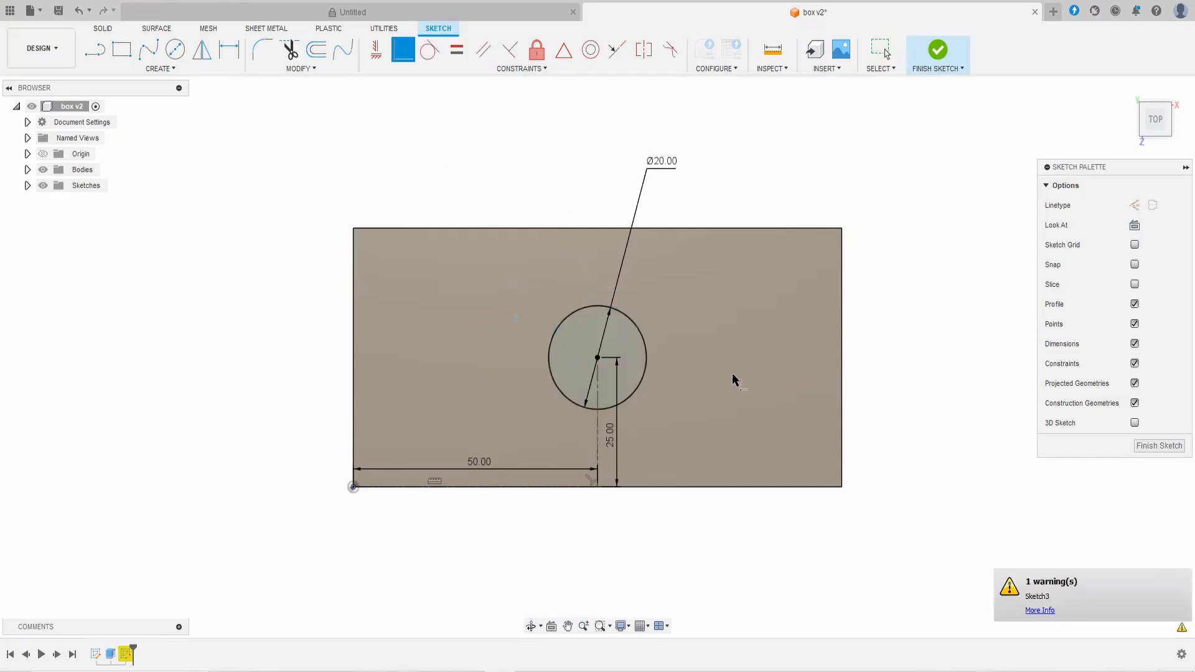
pyautogui.click(938, 53)
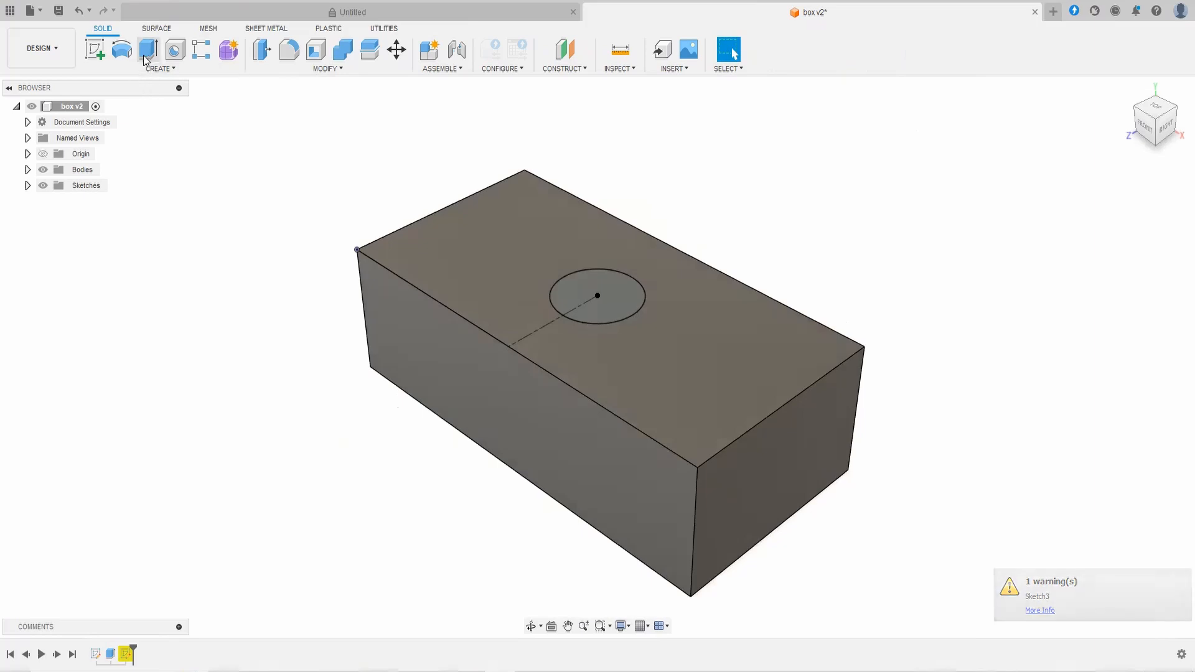
# Step: Cut the circle profile through the whole box with an extrude of extent type All
pyautogui.press('e')
pyautogui.moveTo(600, 283); pyautogui.dragTo(562, 462)
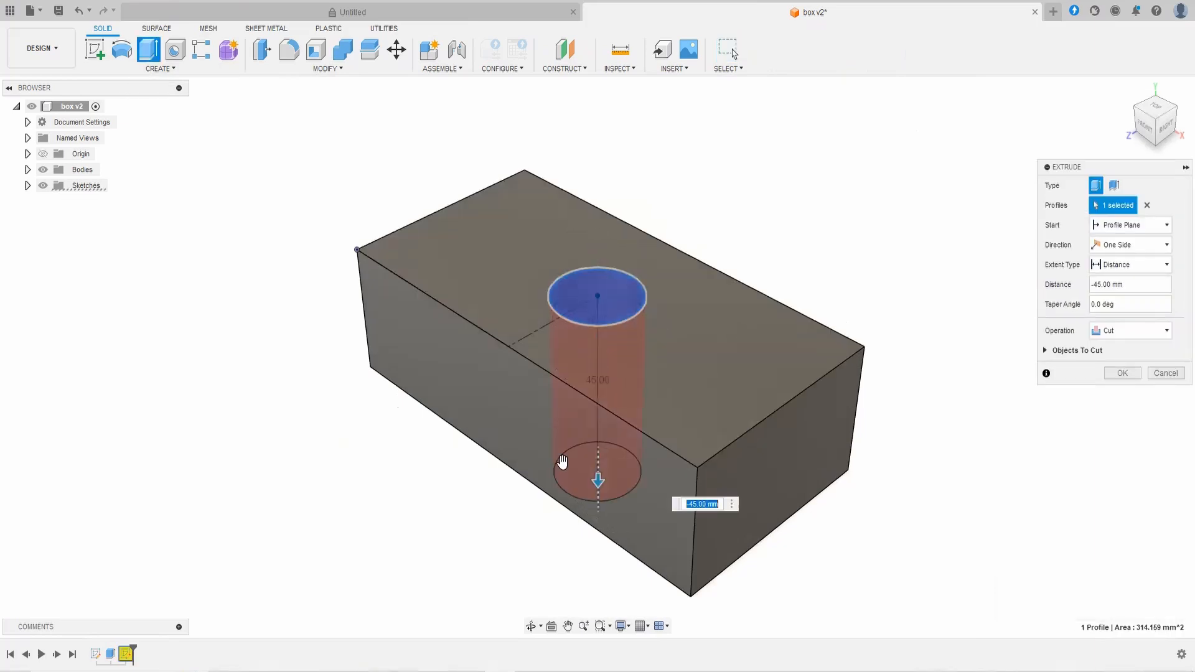
pyautogui.click(1139, 267)
pyautogui.click(1114, 304)
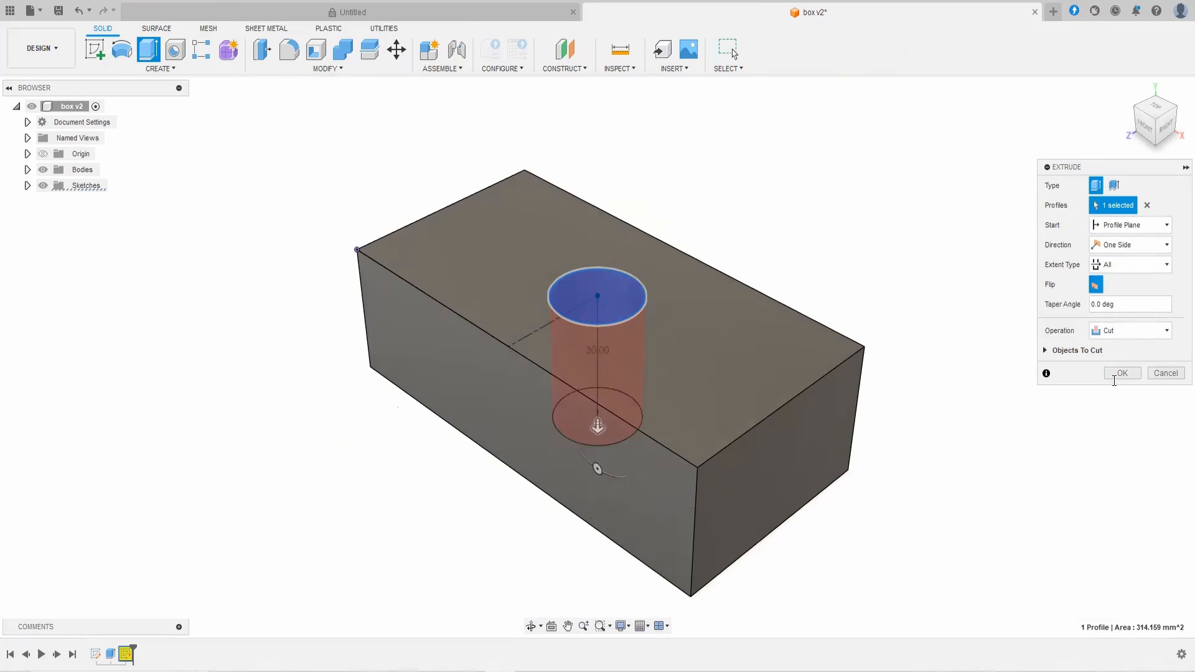
pyautogui.click(1121, 373)
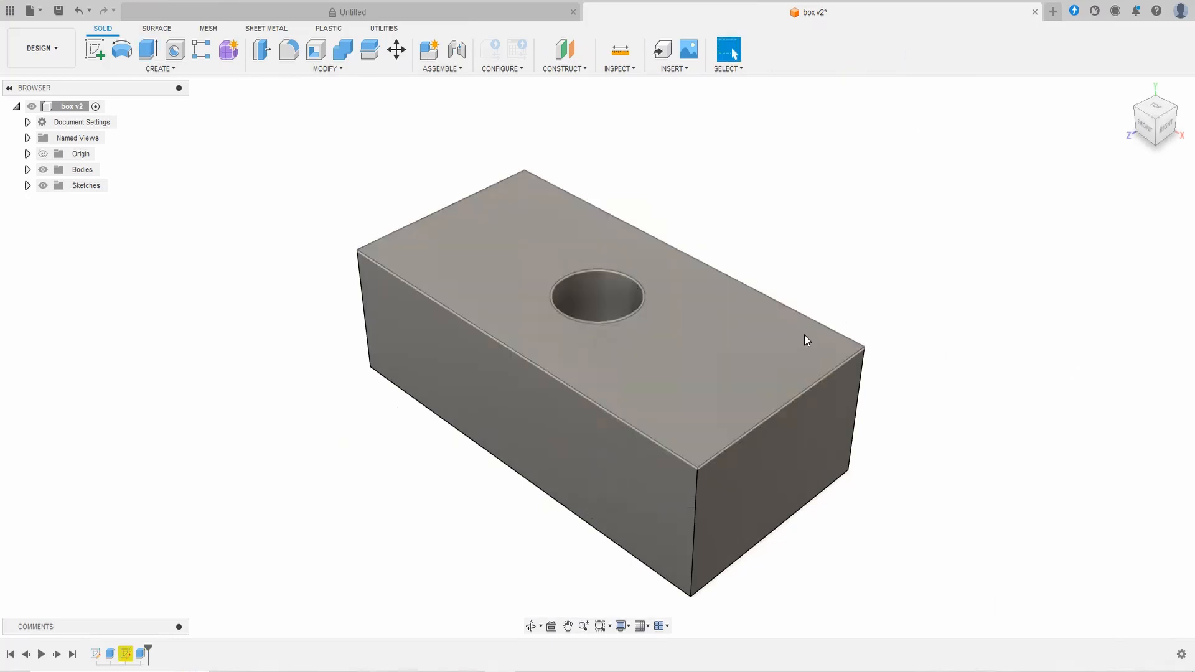
pyautogui.keyDown('shift'); pyautogui.moveTo(804, 335); pyautogui.dragTo(856, 355, button='middle'); pyautogui.keyUp('shift')
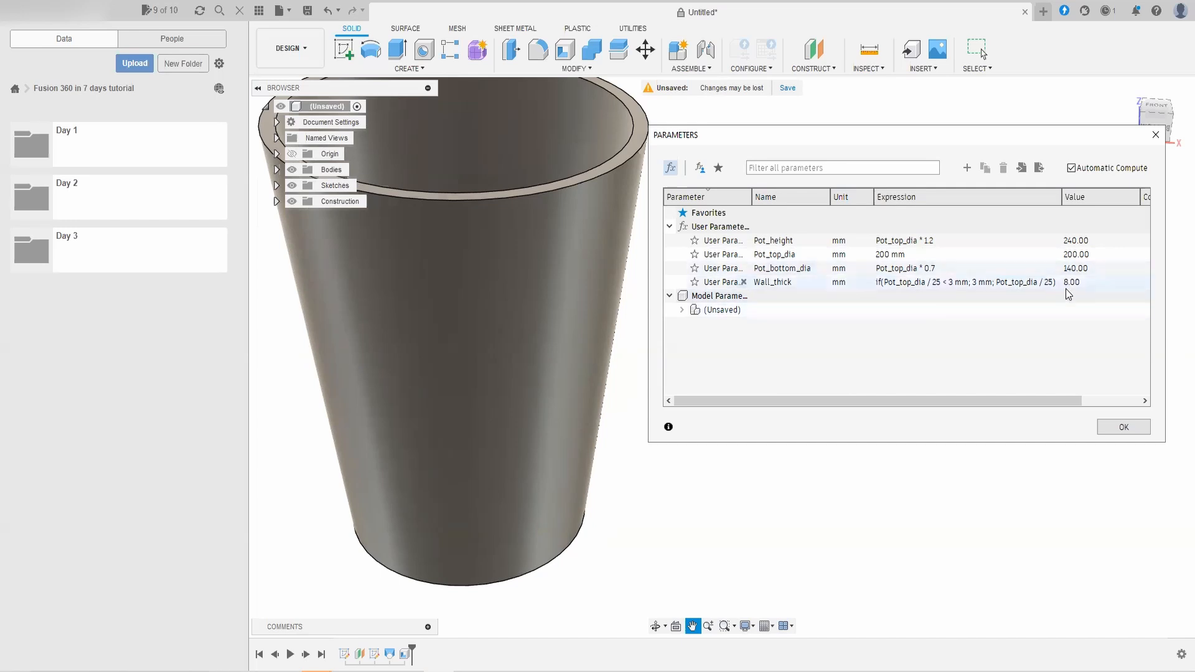
# Step: Change the pot's top diameter parameter, Pot_top_dia, to 70 mm
pyautogui.click(883, 254)
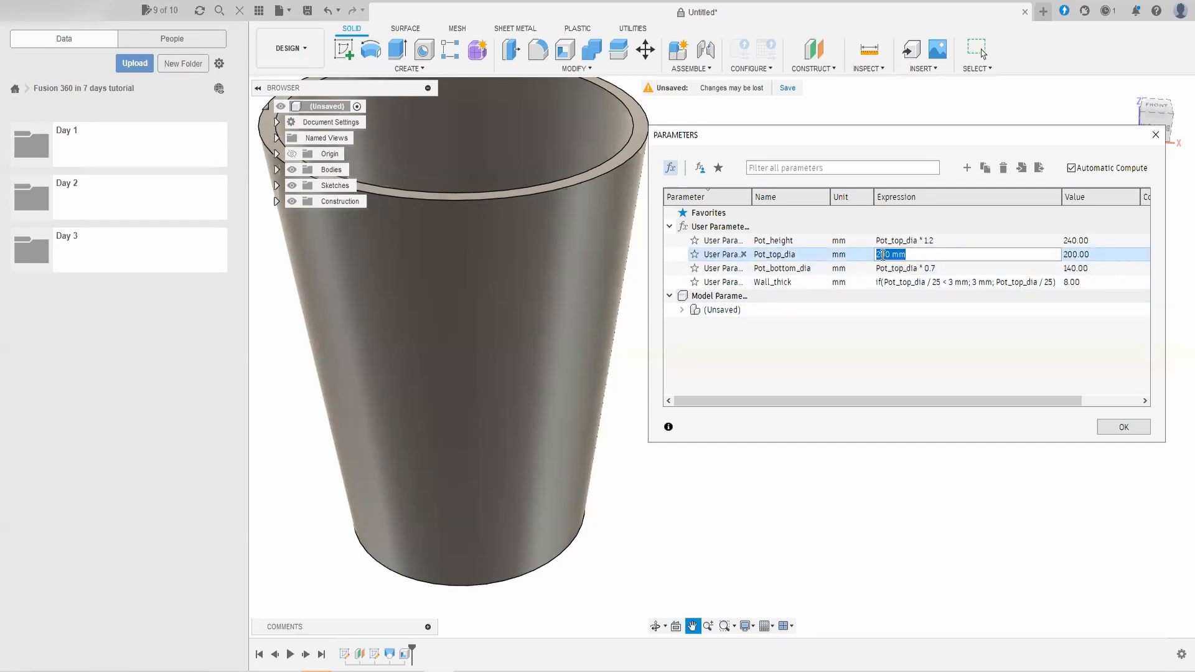
pyautogui.write('70')
pyautogui.press('Return')
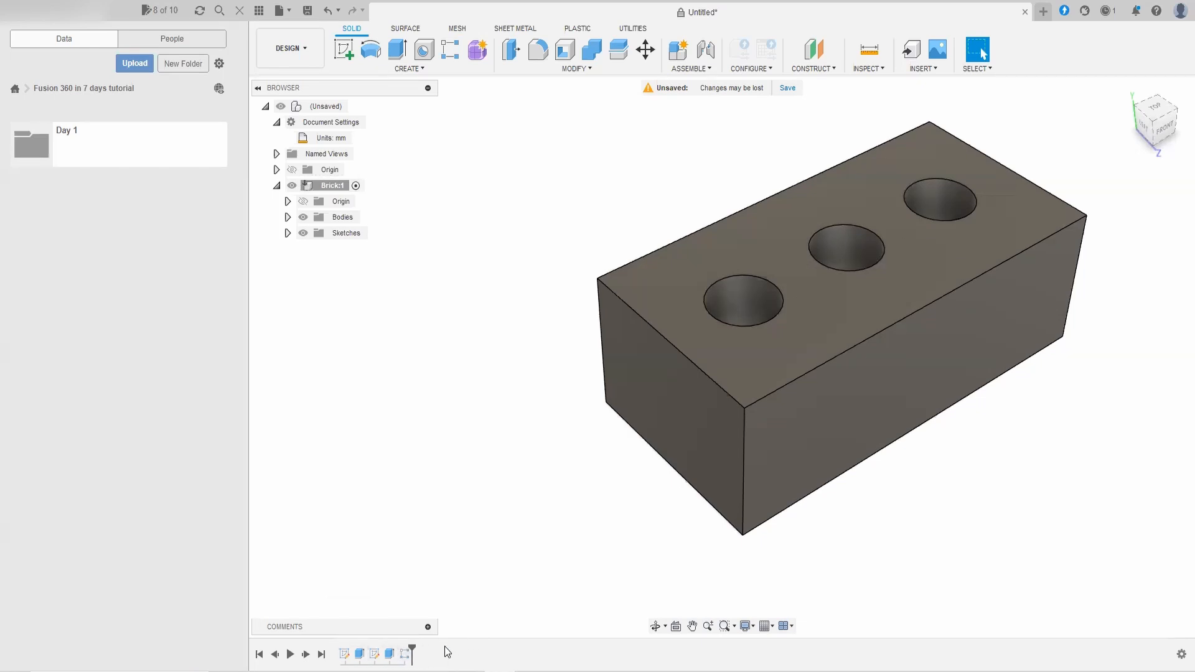
# Step: Roll the brick's history back before the rectangular pattern to set the hole's sketch diameter to 15 mm, and restore the full history
pyautogui.moveTo(411, 650)
pyautogui.mouseDown()
pyautogui.moveTo(382, 647)
pyautogui.moveTo(397, 648)
pyautogui.mouseUp()
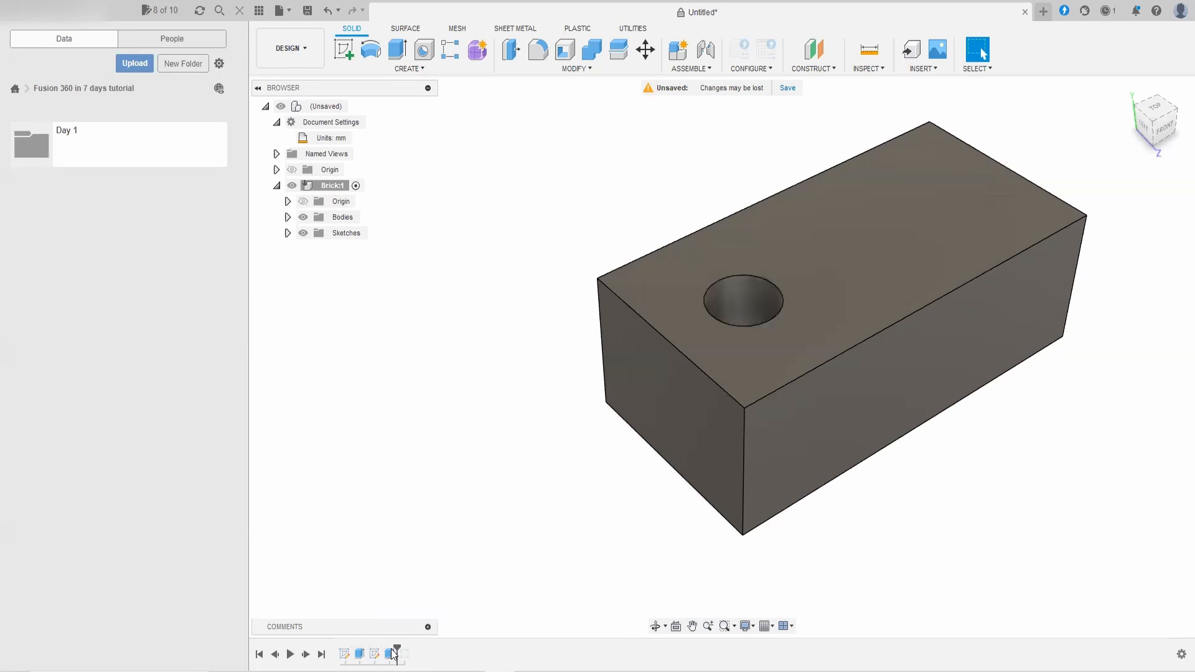
pyautogui.doubleClick(375, 655)
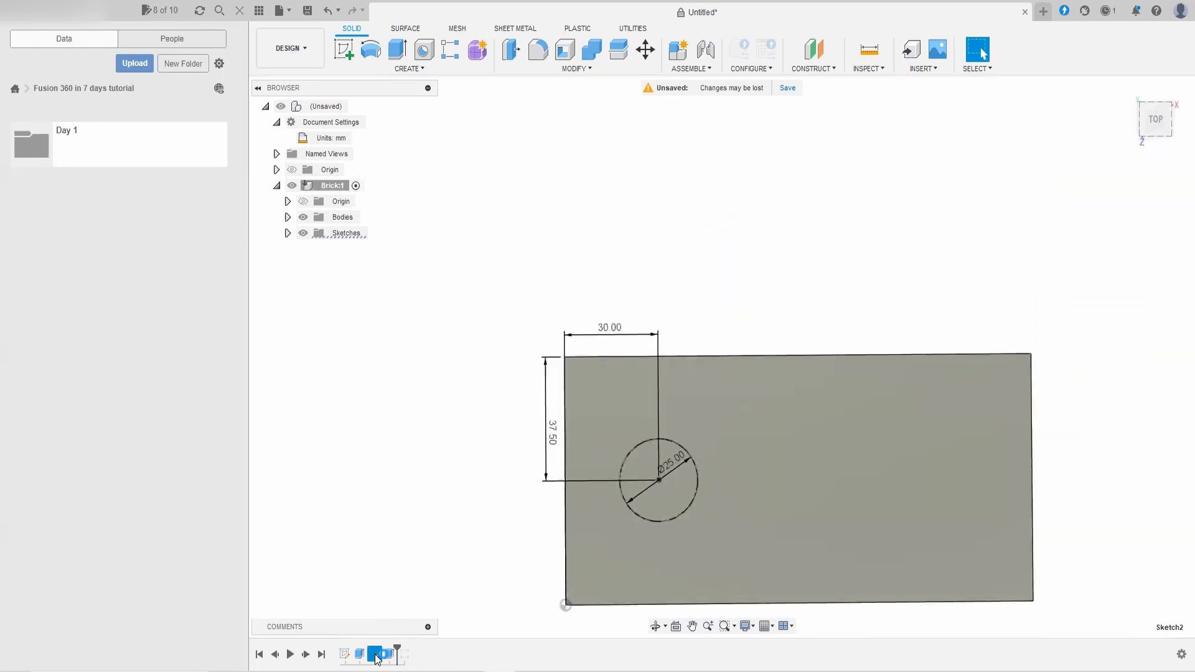
pyautogui.doubleClick(681, 468)
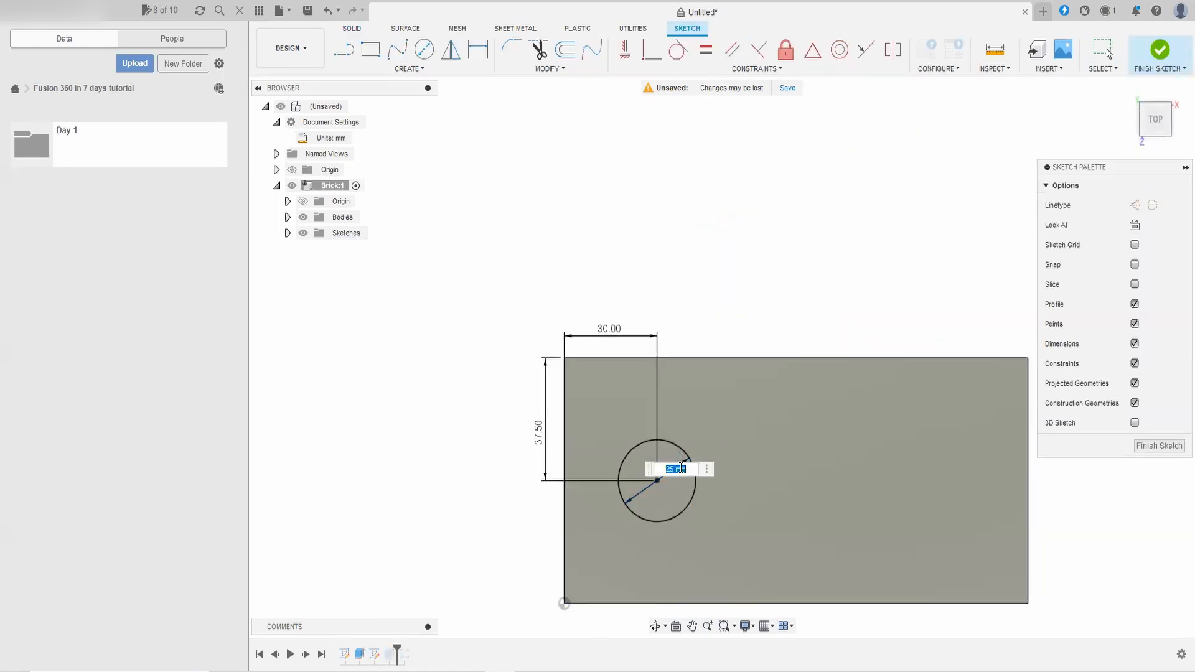
pyautogui.write('15')
pyautogui.click(1159, 50)
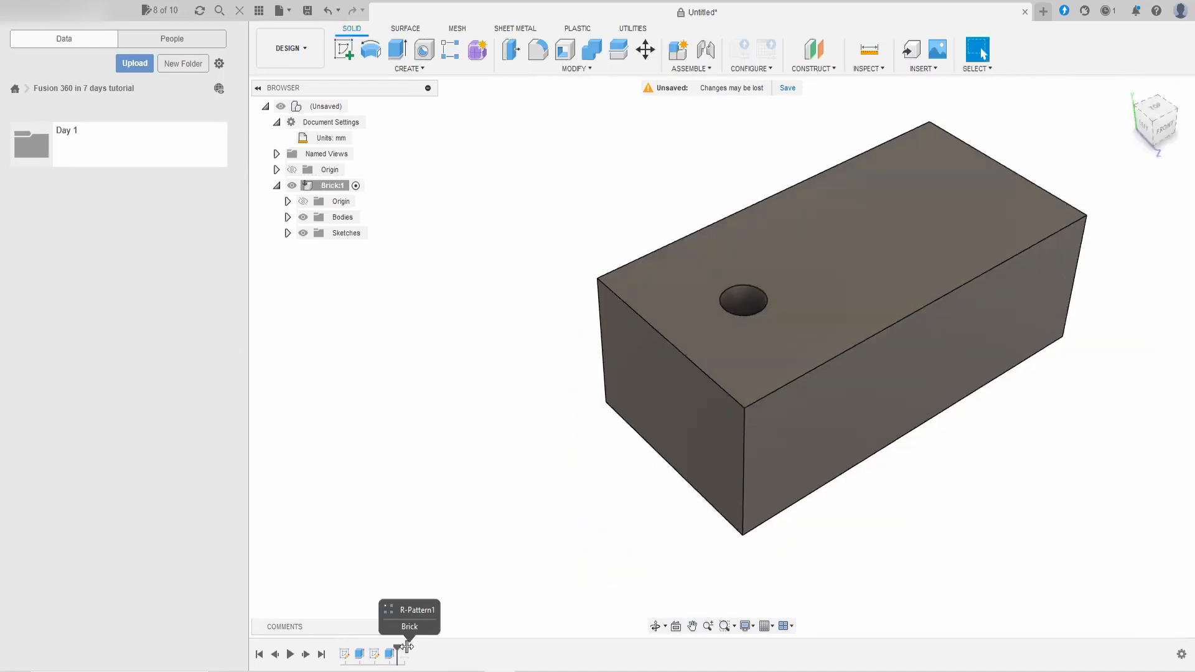
pyautogui.moveTo(397, 650); pyautogui.dragTo(412, 650)
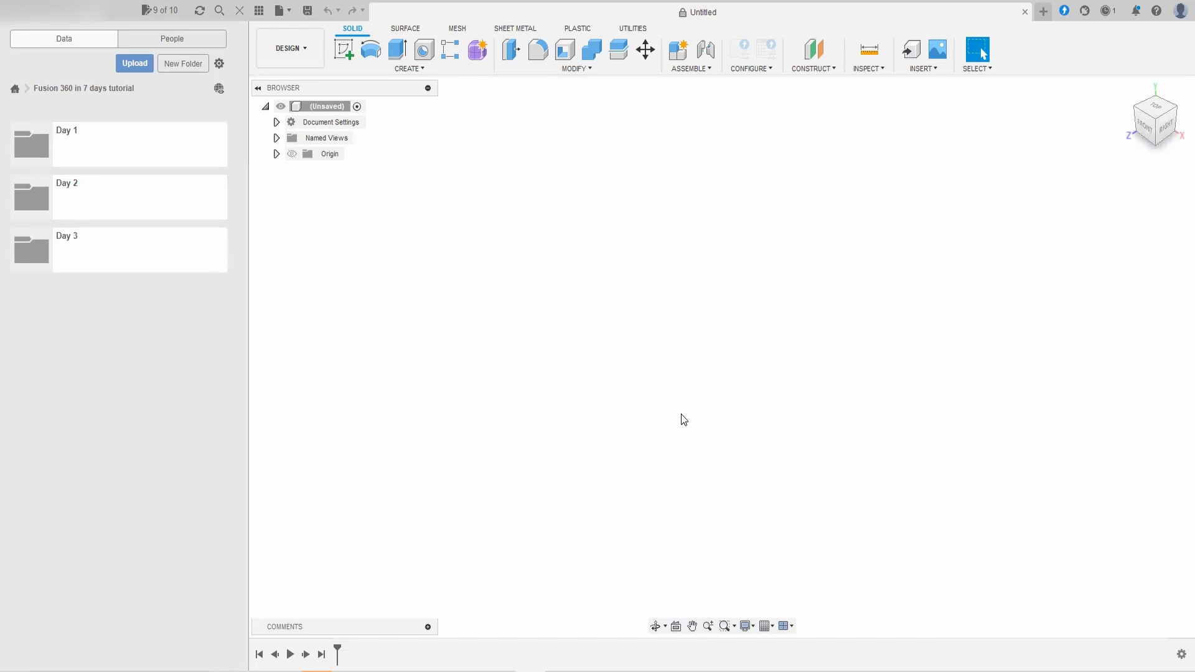
# Step: Open the parameters of the empty design and start a new user parameter named Pot_height
pyautogui.rightClick(681, 419)
pyautogui.click(681, 414)
pyautogui.click(586, 69)
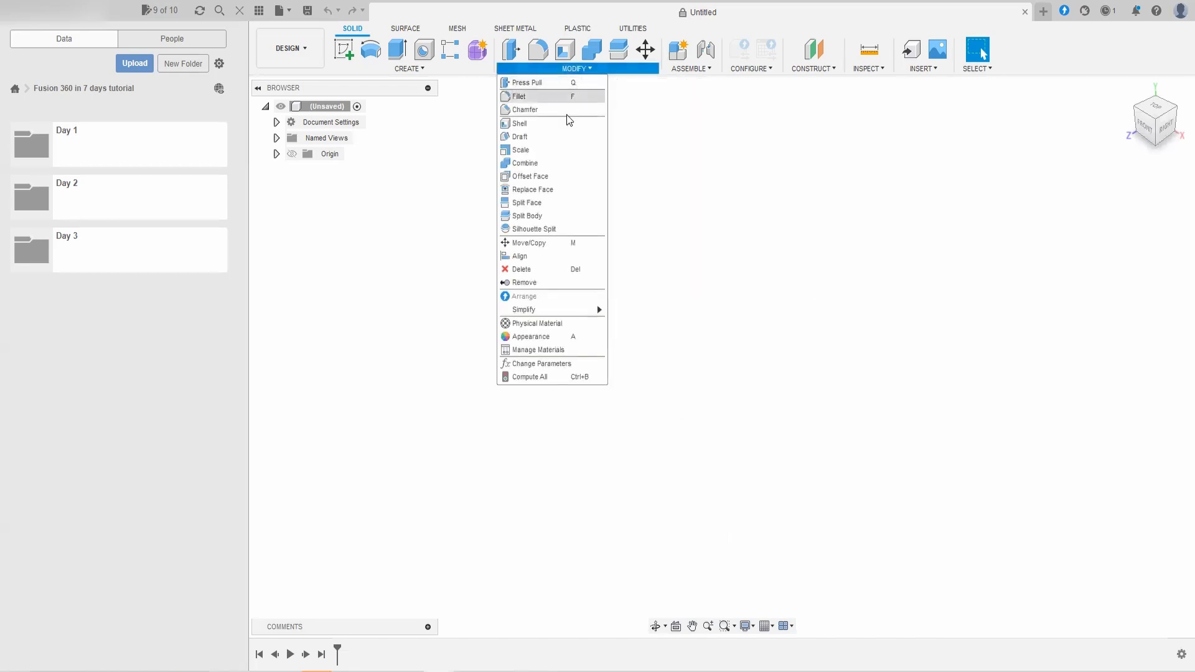
pyautogui.click(541, 364)
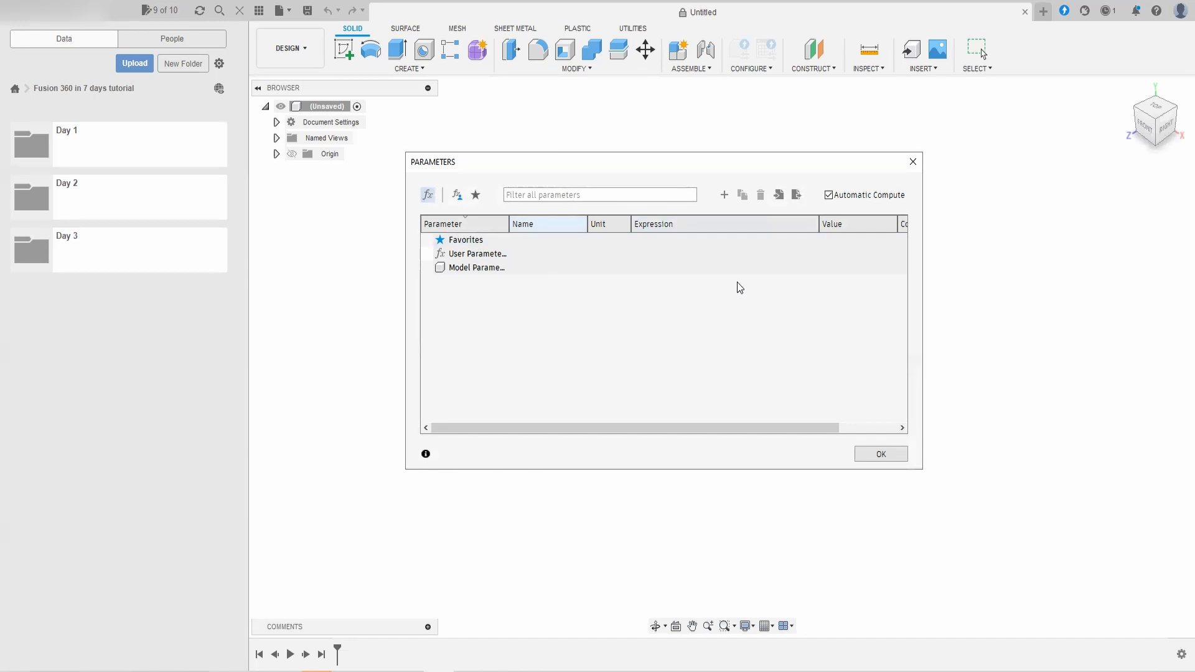
pyautogui.click(727, 196)
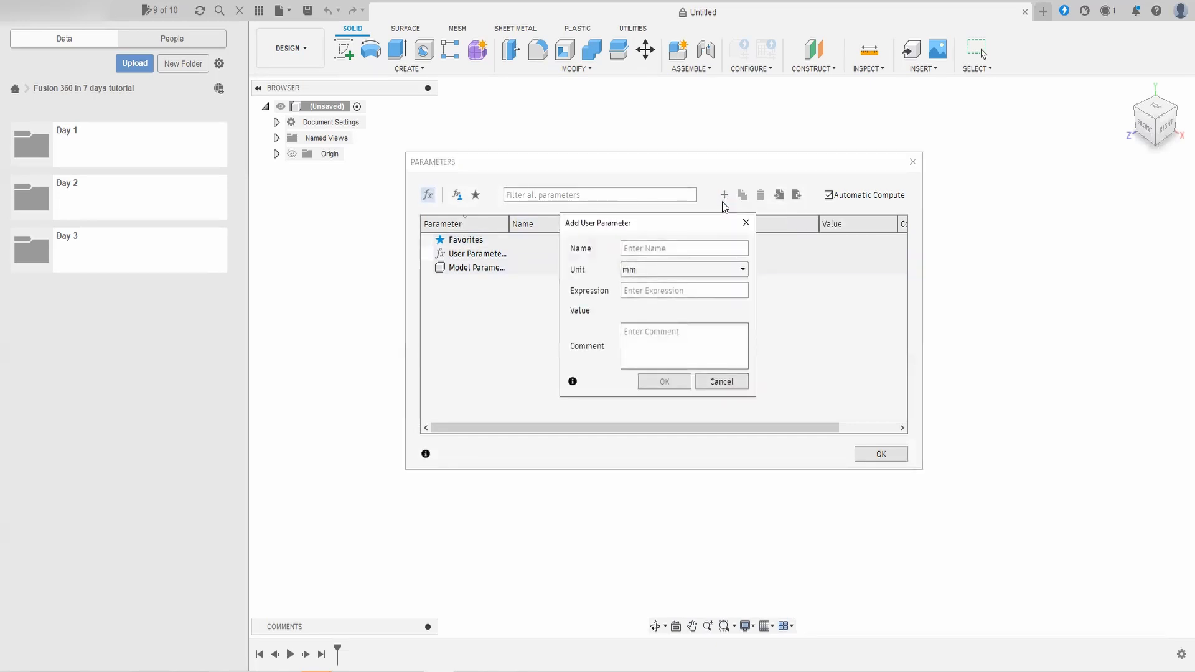
pyautogui.moveTo(690, 225); pyautogui.dragTo(684, 191)
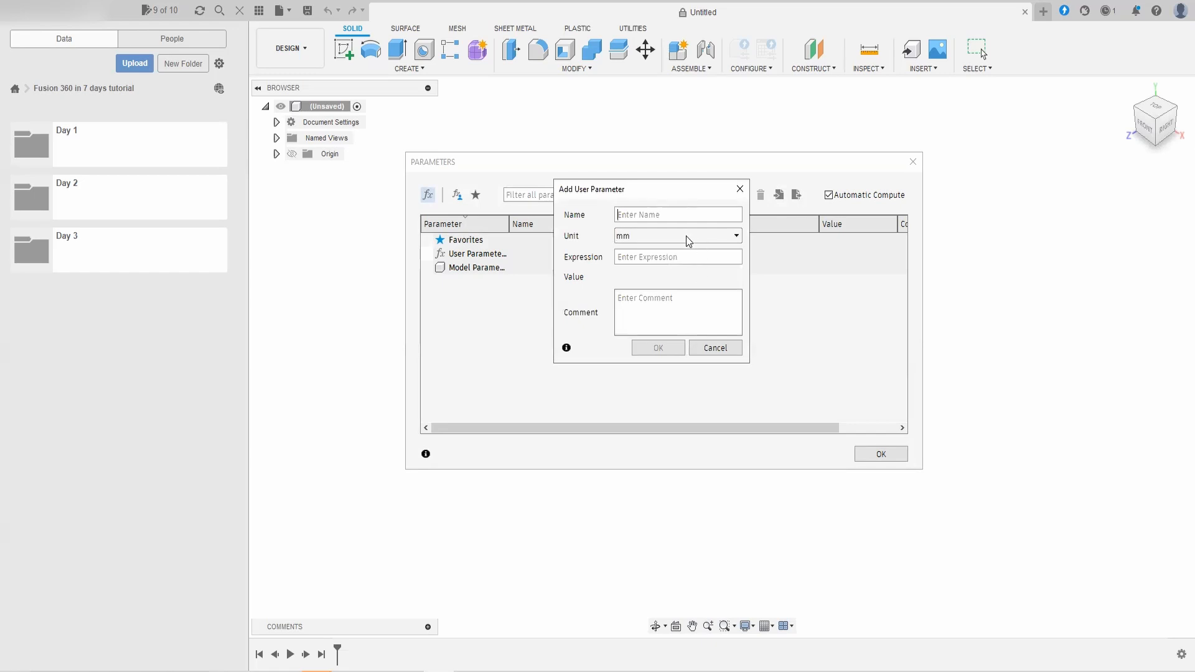
pyautogui.write('Pot_height')
# Step: Complete the Pot_height user parameter with the unit mm and an expression of 120
pyautogui.click(686, 237)
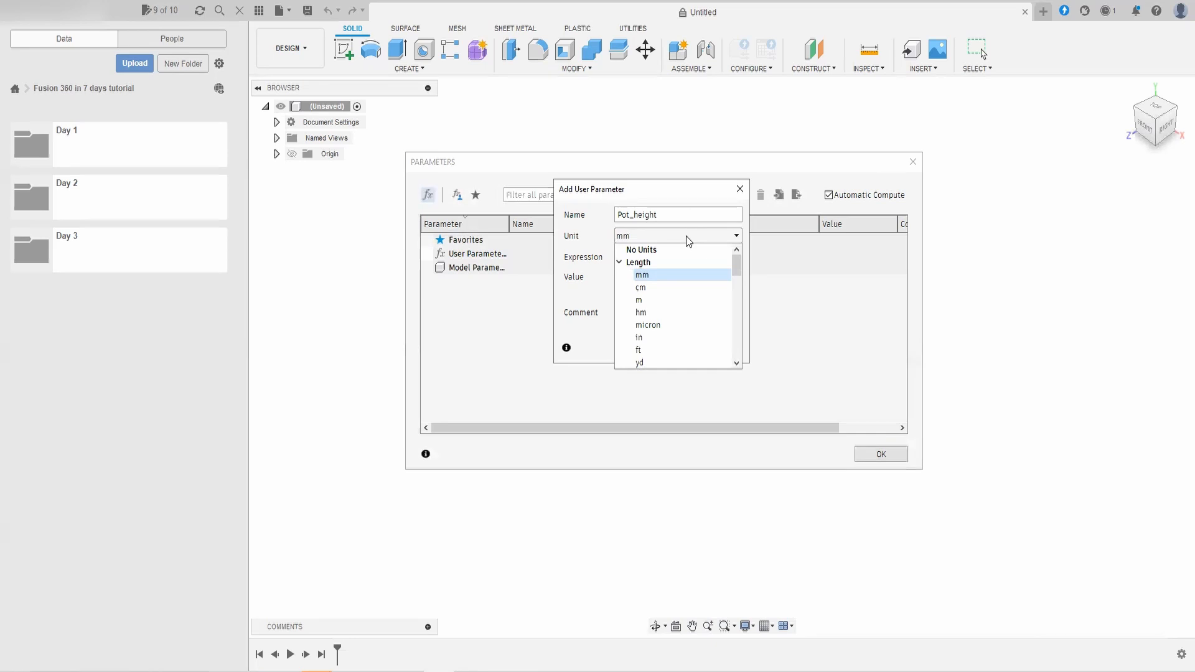
pyautogui.scroll(-4, 679, 273)
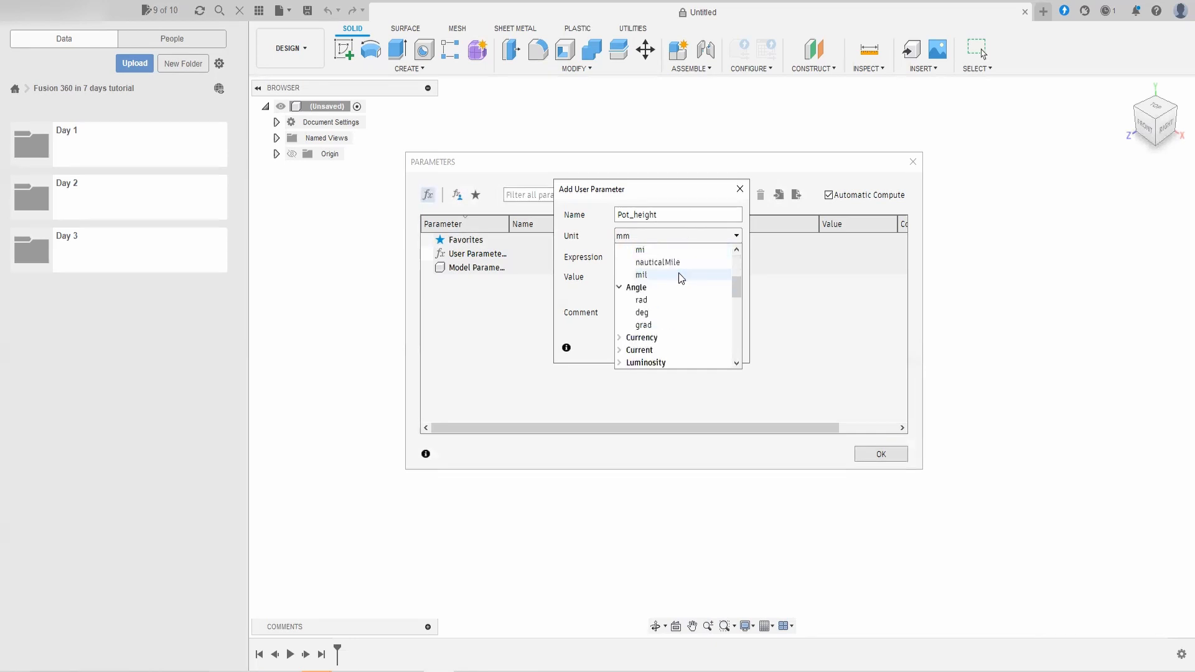
pyautogui.scroll(-5, 679, 273)
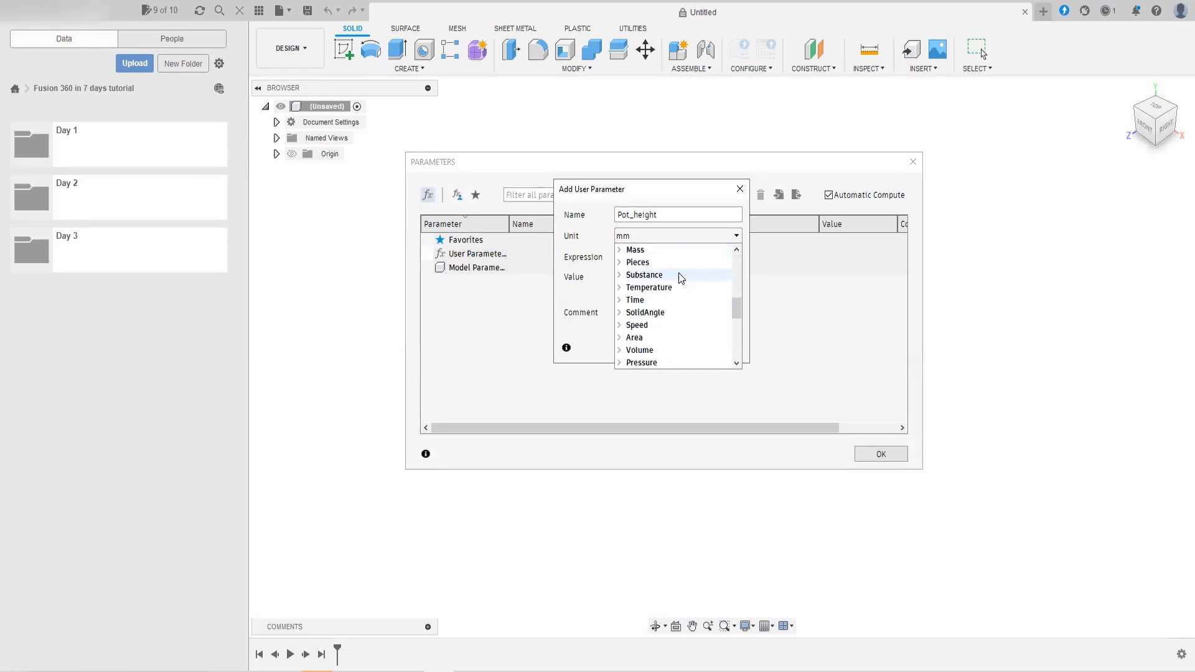
pyautogui.scroll(-6, 679, 273)
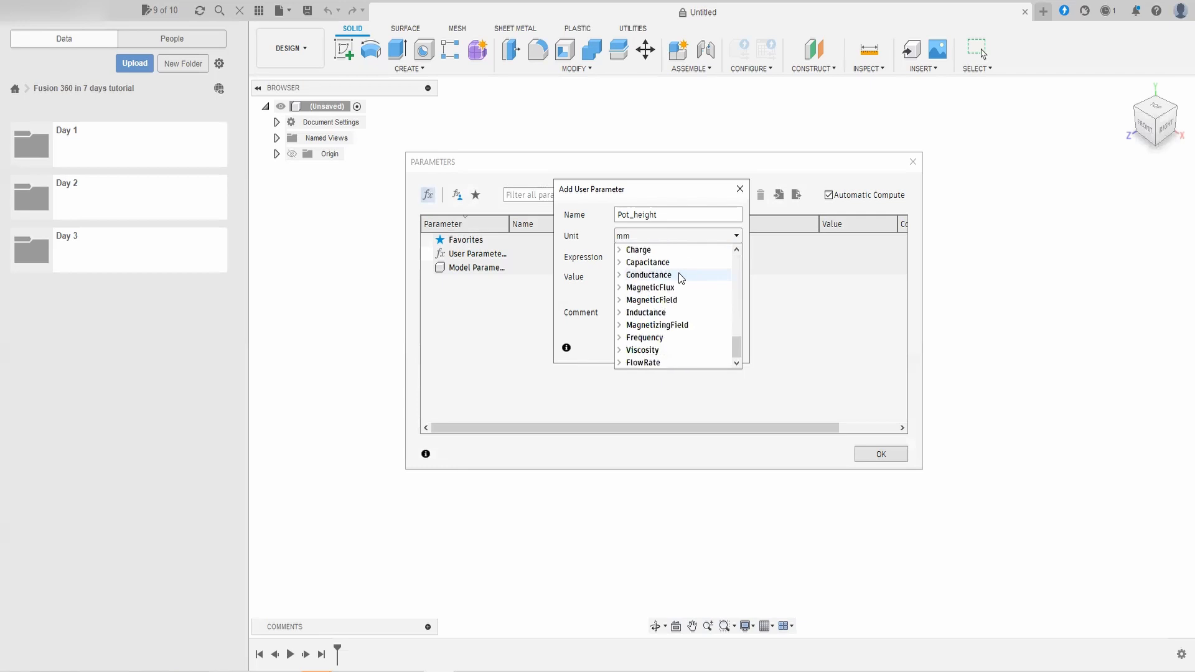
pyautogui.scroll(15, 679, 273)
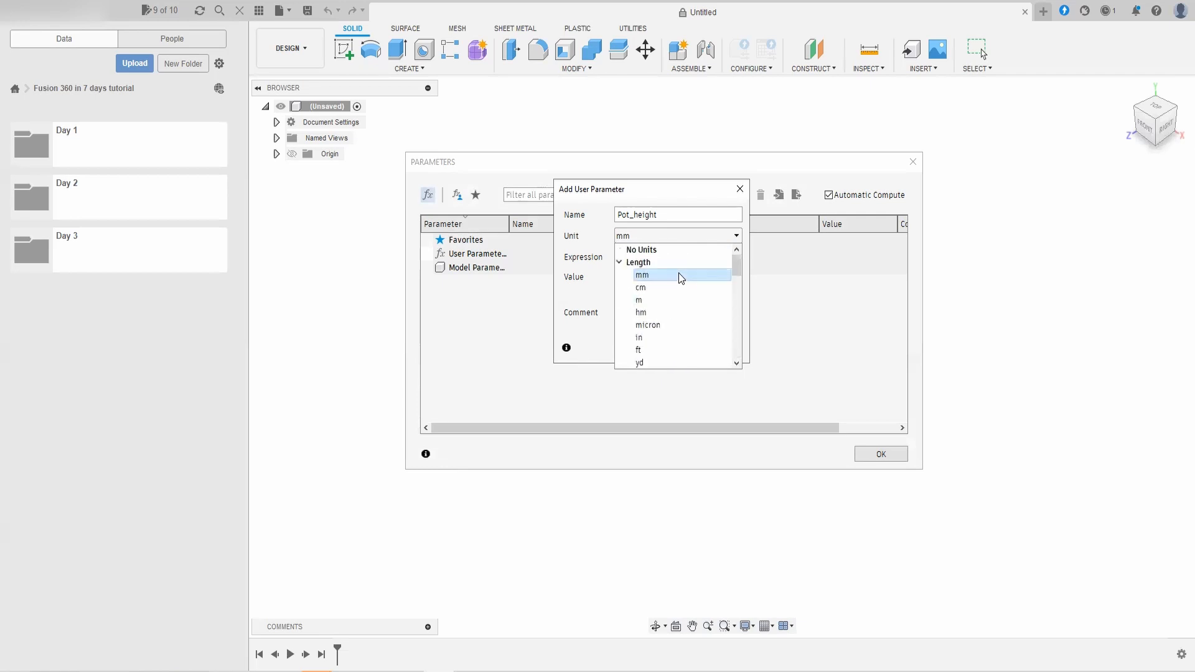
pyautogui.click(679, 274)
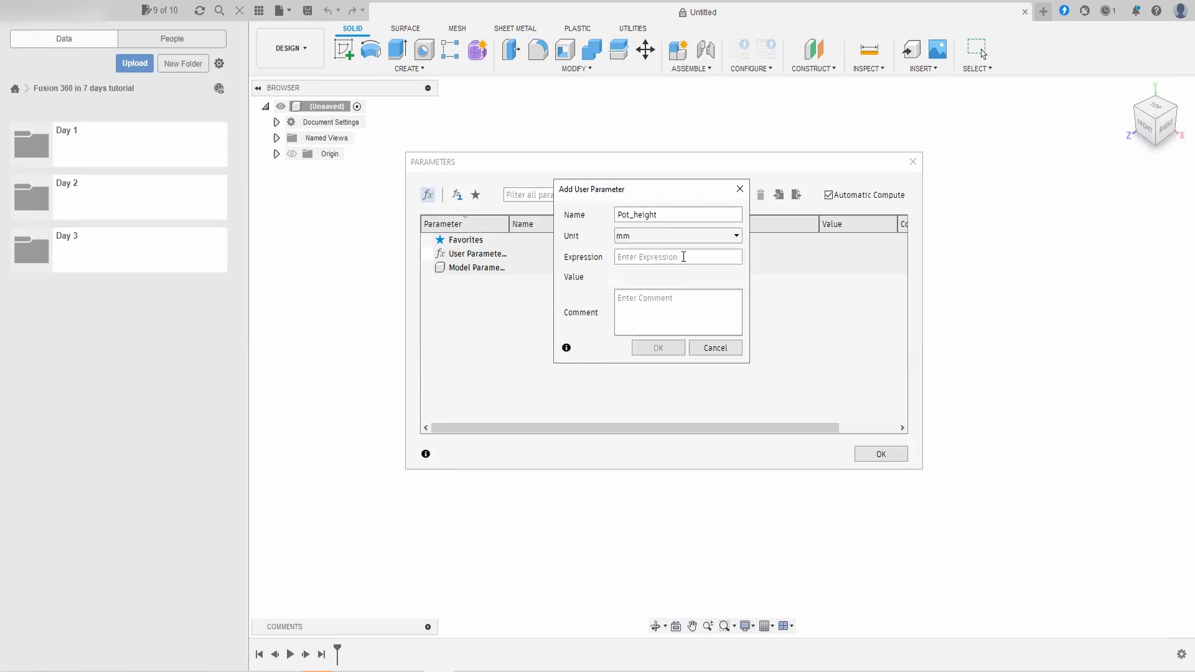
pyautogui.write('120')
pyautogui.click(659, 348)
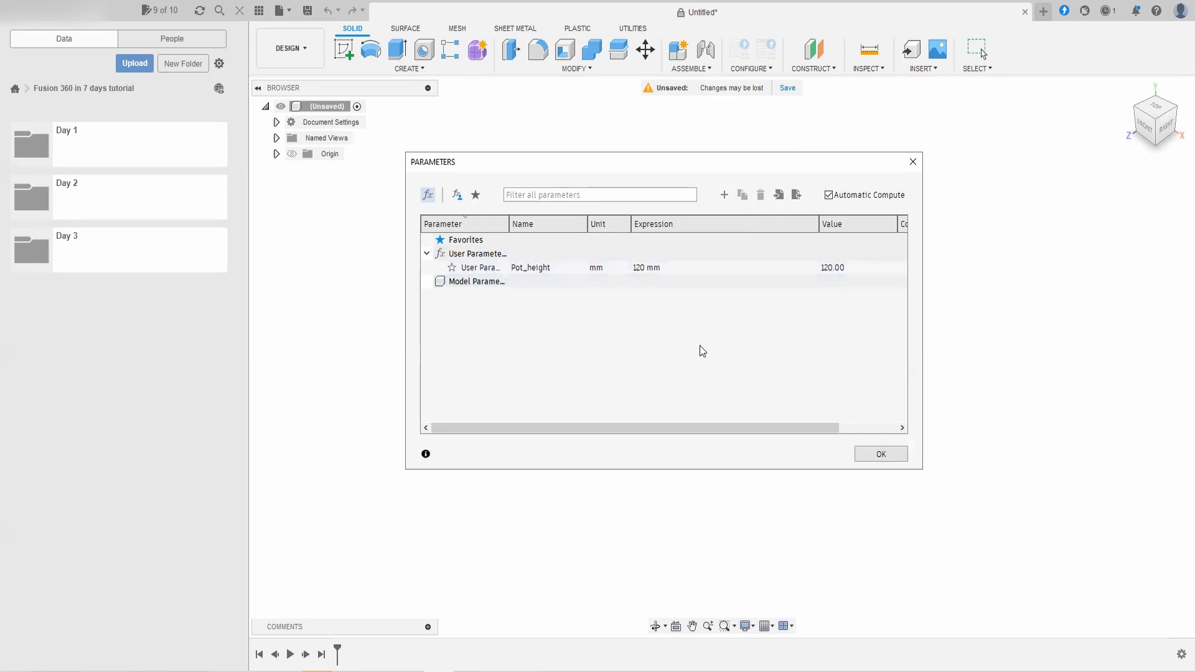
# Step: Add a user parameter named Pot_top_dia with the unit mm and an expression of 100
pyautogui.click(725, 195)
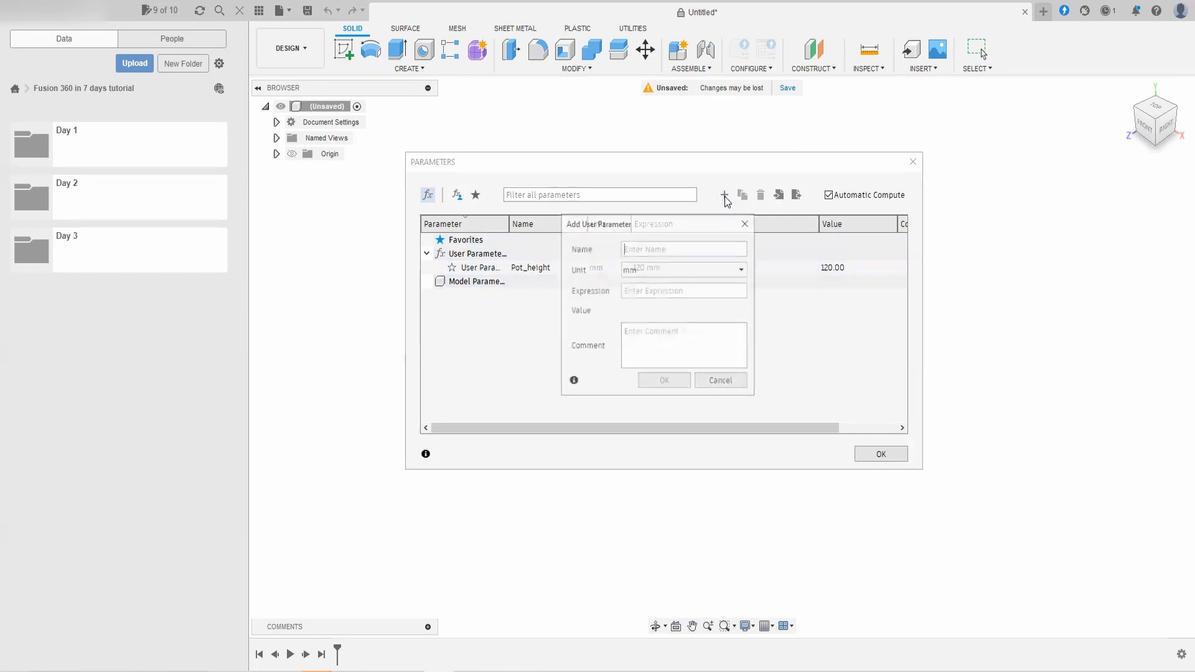
pyautogui.write('Pot')
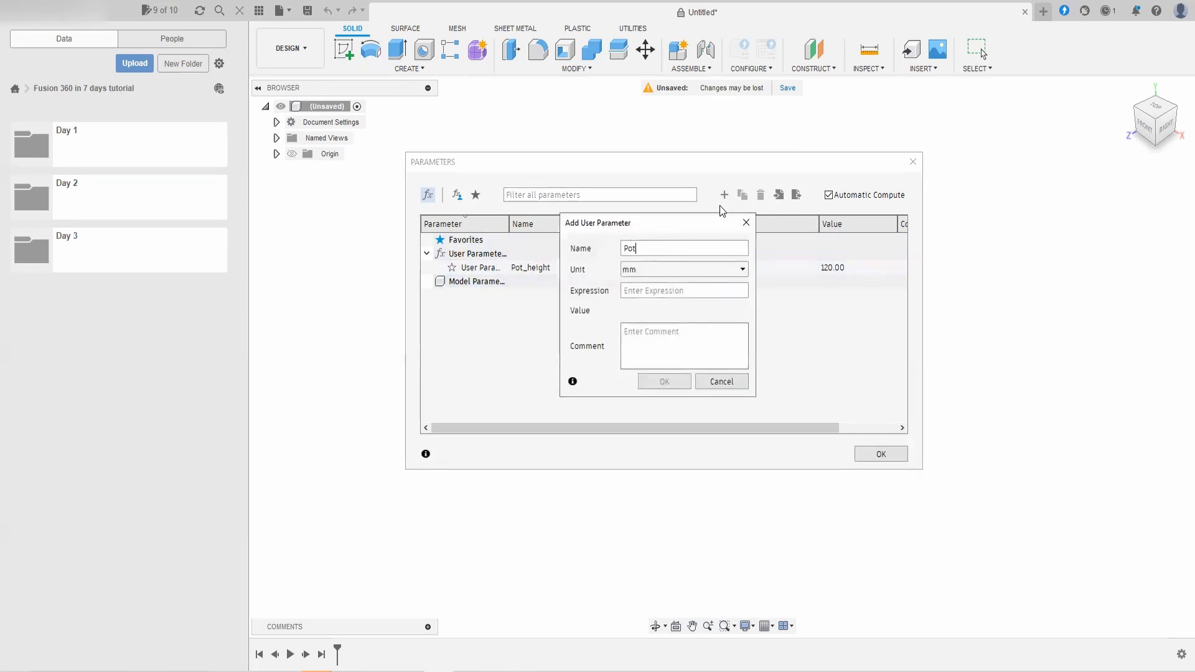
pyautogui.write('_top_dia')
pyautogui.click(692, 293)
pyautogui.write('100')
pyautogui.click(664, 381)
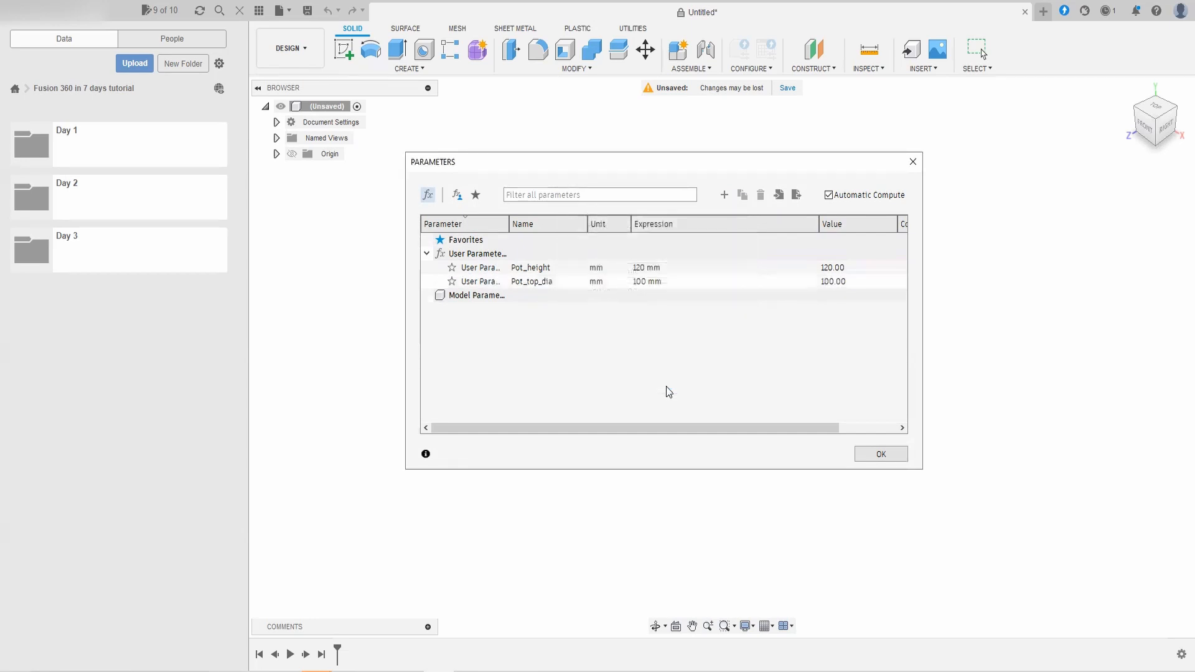
# Step: Add a user parameter named Pot_bottom_dia with the unit mm and an expression of 70
pyautogui.click(724, 196)
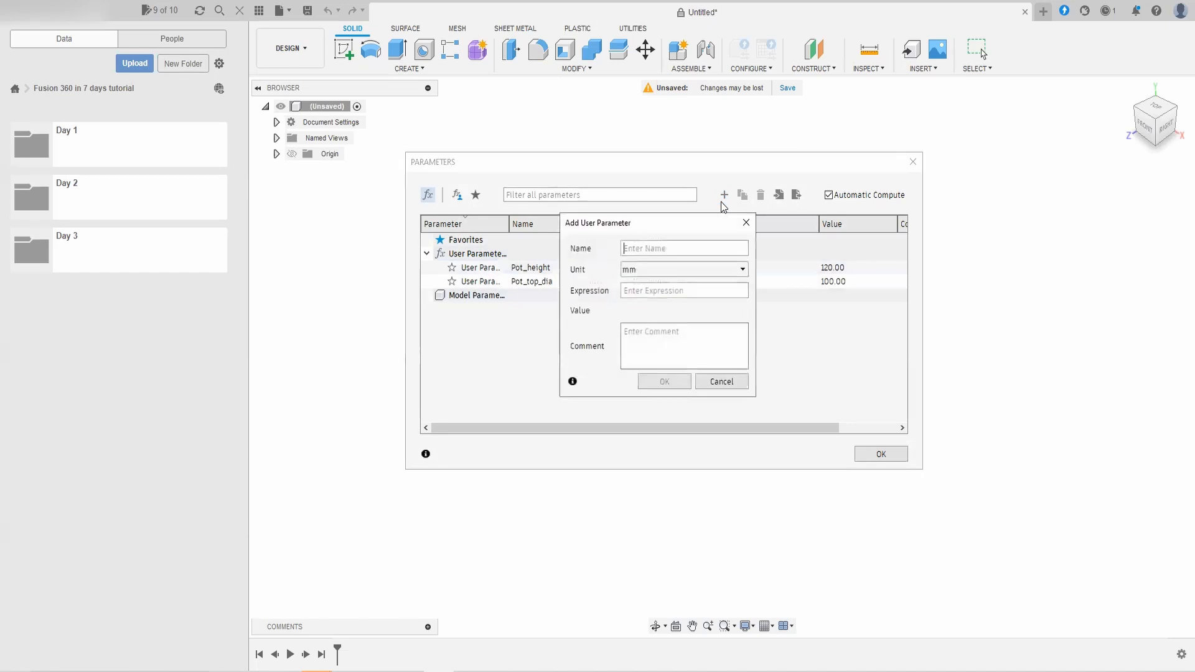
pyautogui.write('Pot_bottom_dia')
pyautogui.click(677, 292)
pyautogui.write('70')
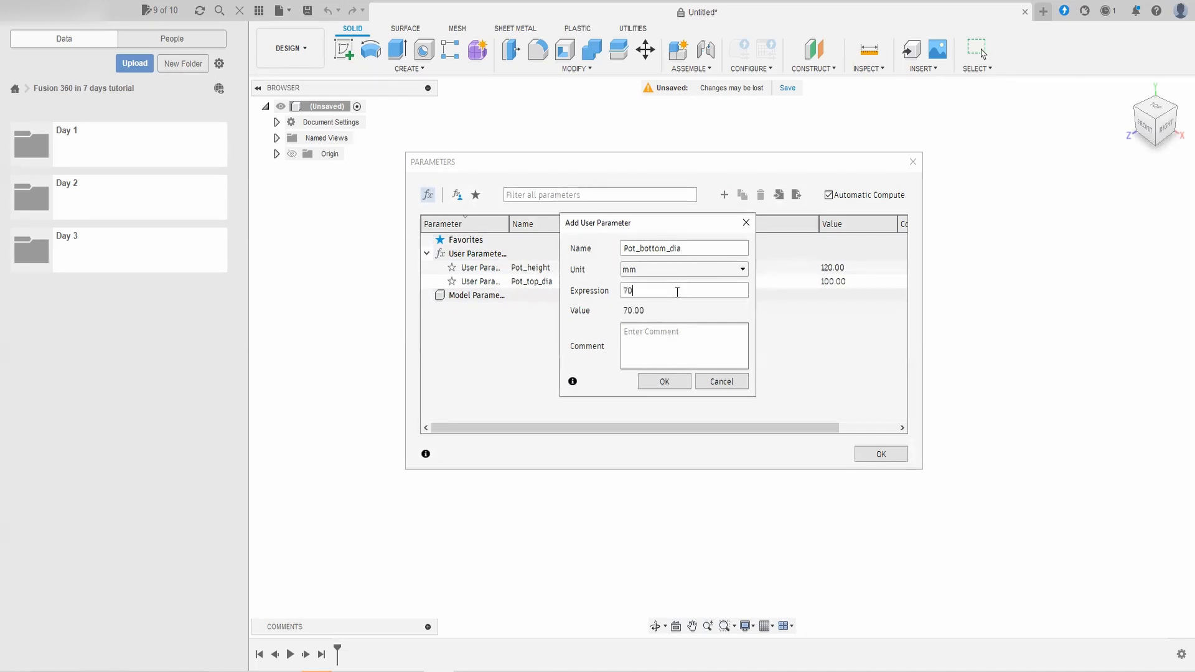
pyautogui.click(663, 381)
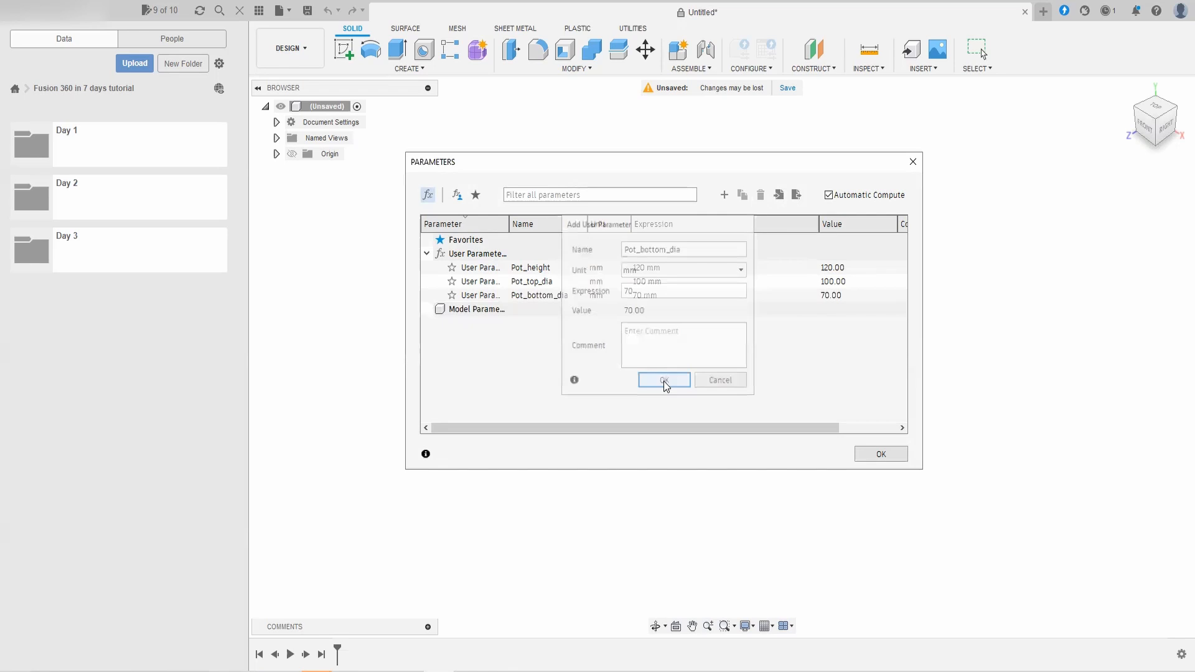
# Step: Add a user parameter named Wall_thick with an expression of 3 mm and finish editing the parameters
pyautogui.click(725, 195)
pyautogui.write('Wa')
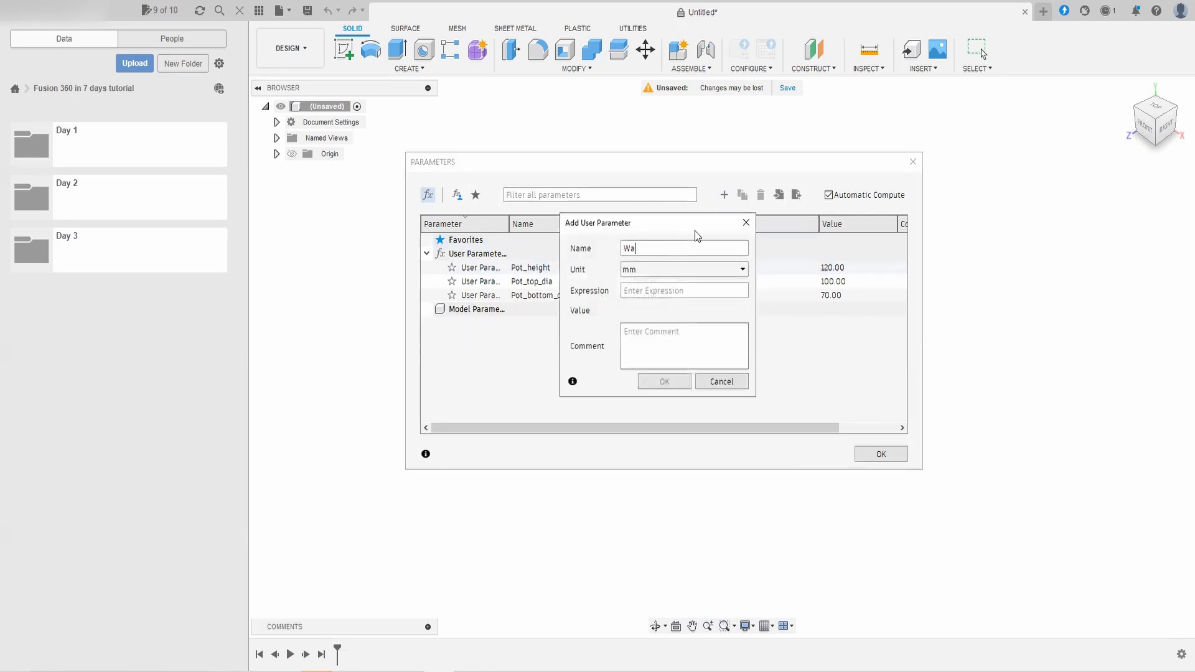
pyautogui.write('ll_thick')
pyautogui.click(667, 295)
pyautogui.write('3')
pyautogui.click(659, 381)
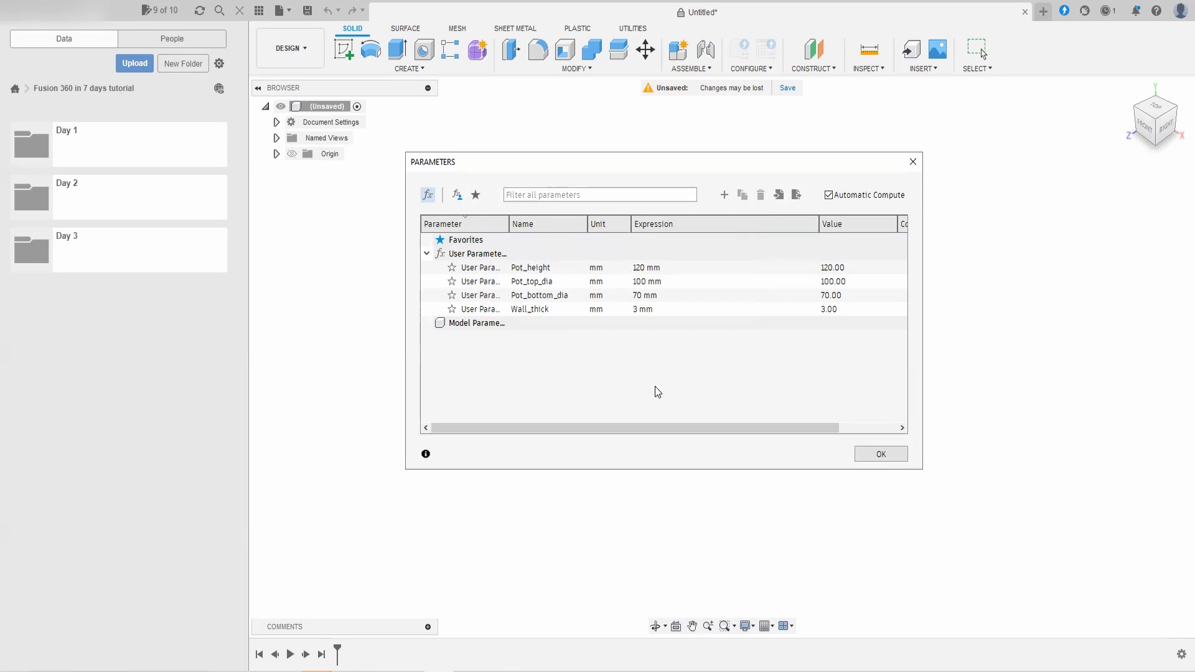
pyautogui.click(876, 456)
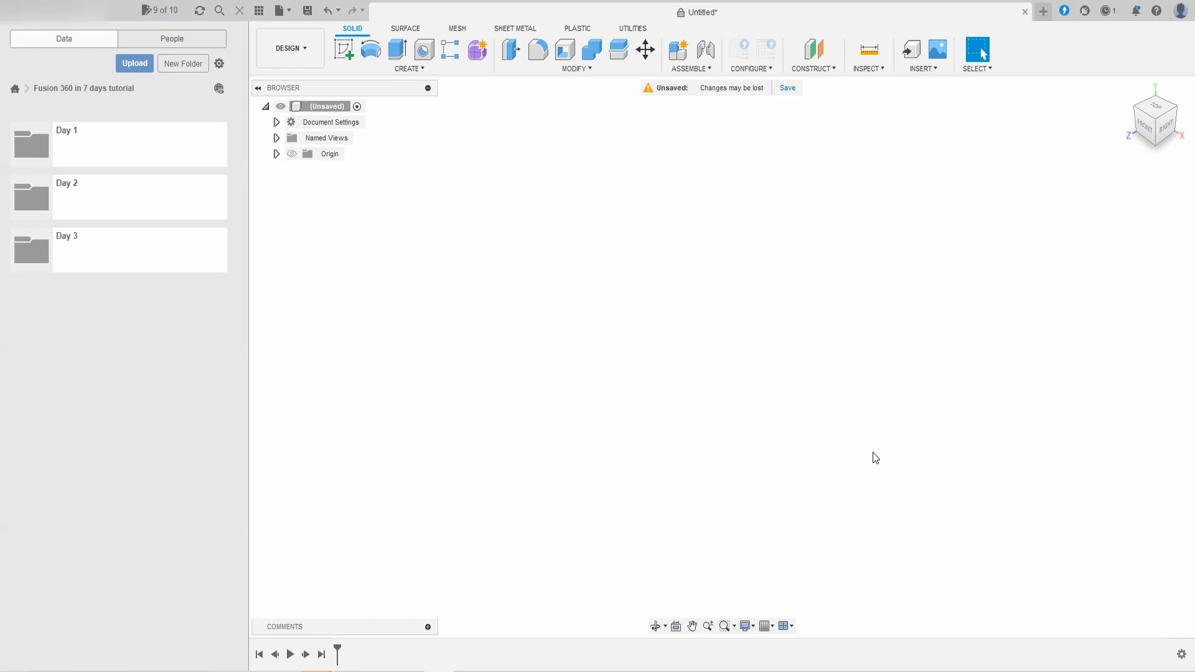
# Step: Sketch a center-diameter circle at the origin on the XY plane with its diameter set to Pot_bottom_dia, and finish the sketch
pyautogui.click(346, 52)
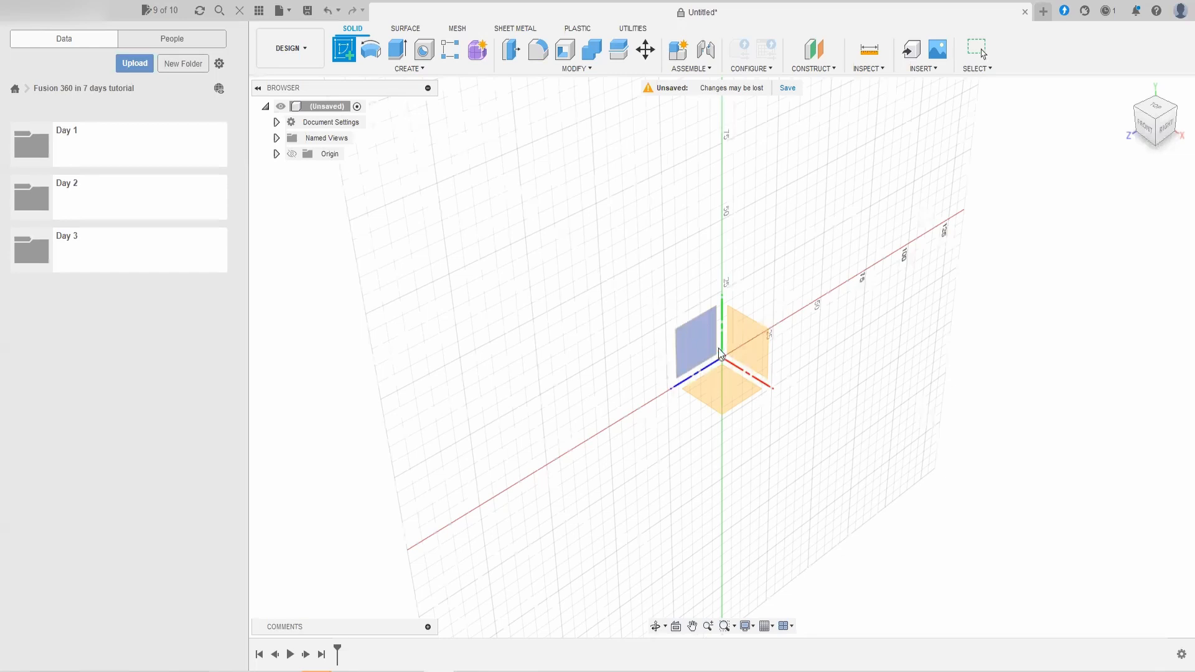
pyautogui.click(760, 369)
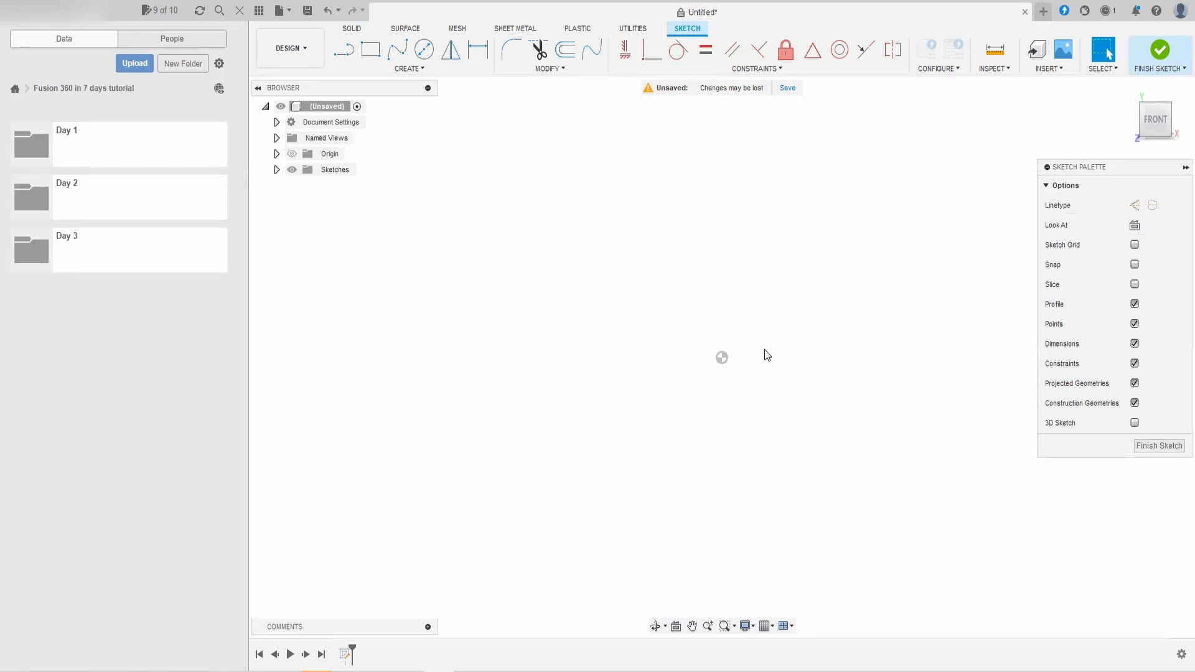
pyautogui.click(422, 54)
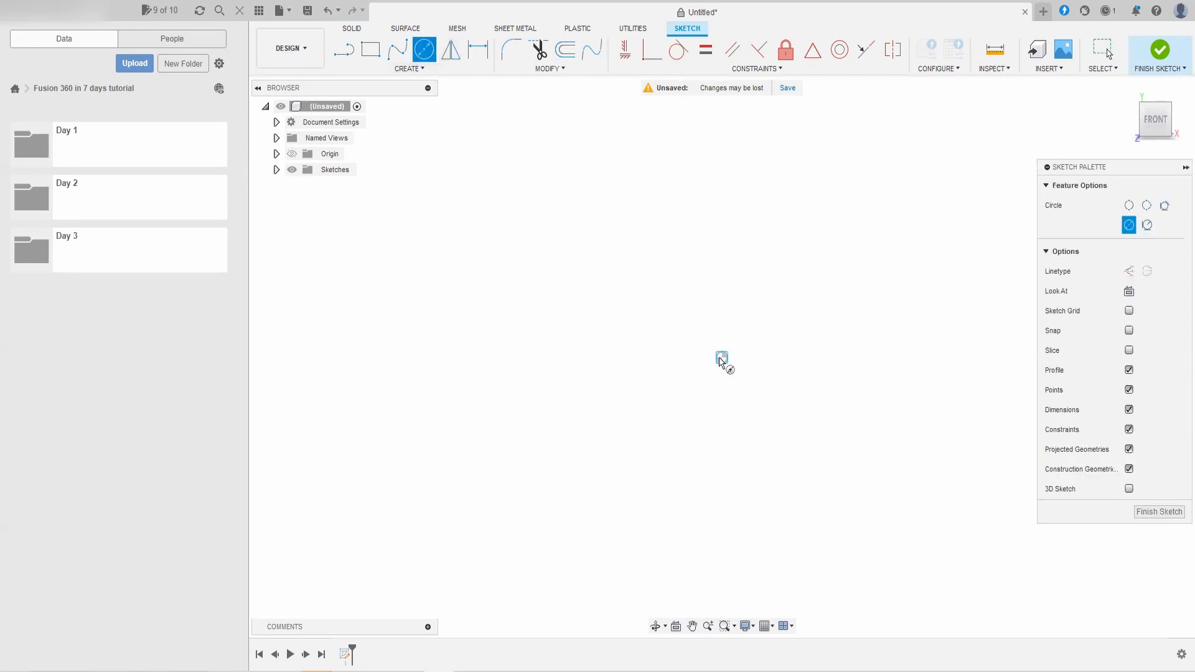
pyautogui.click(720, 359)
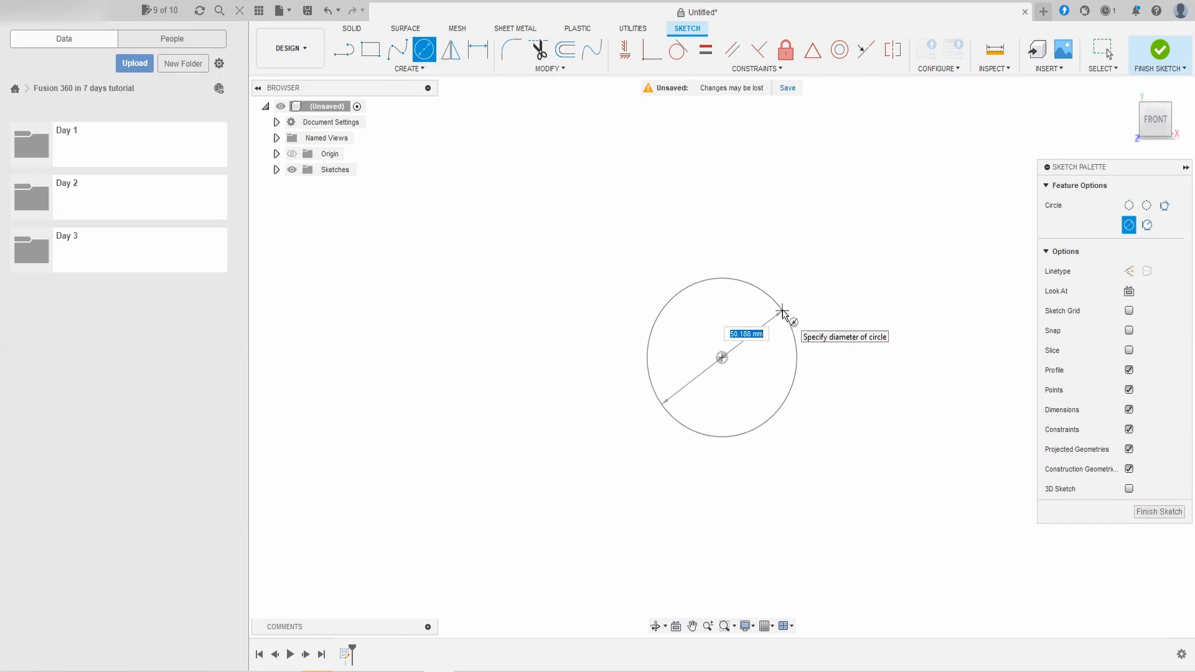
pyautogui.write('Po')
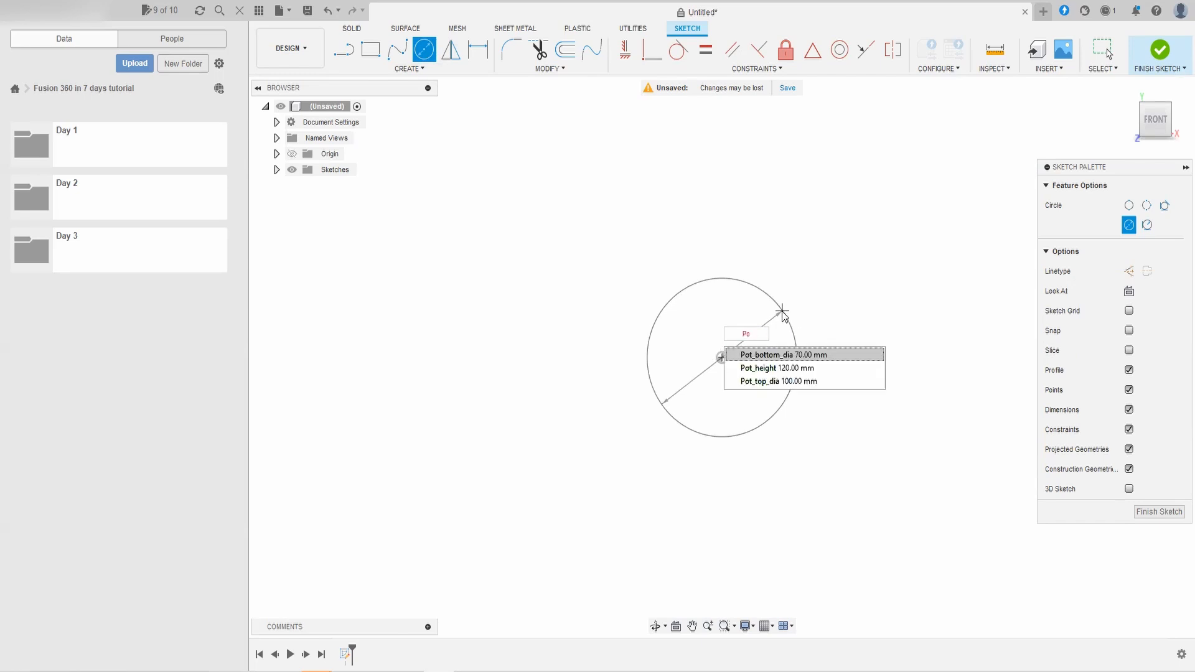
pyautogui.write('t')
pyautogui.press('Return')
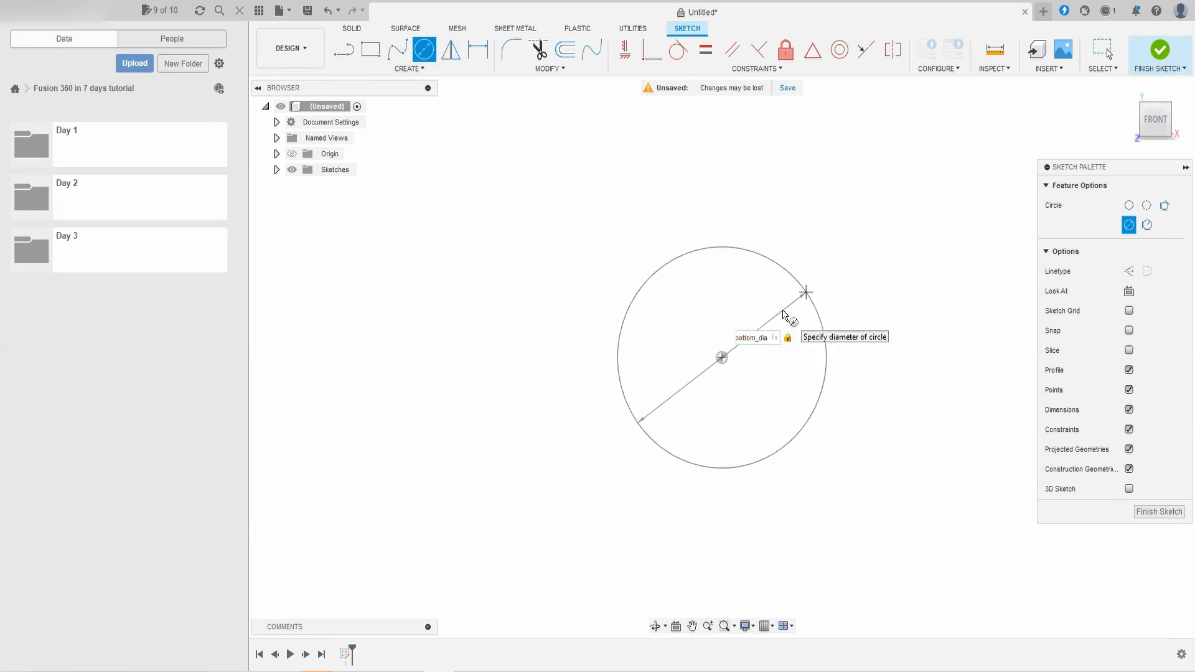
pyautogui.click(806, 324)
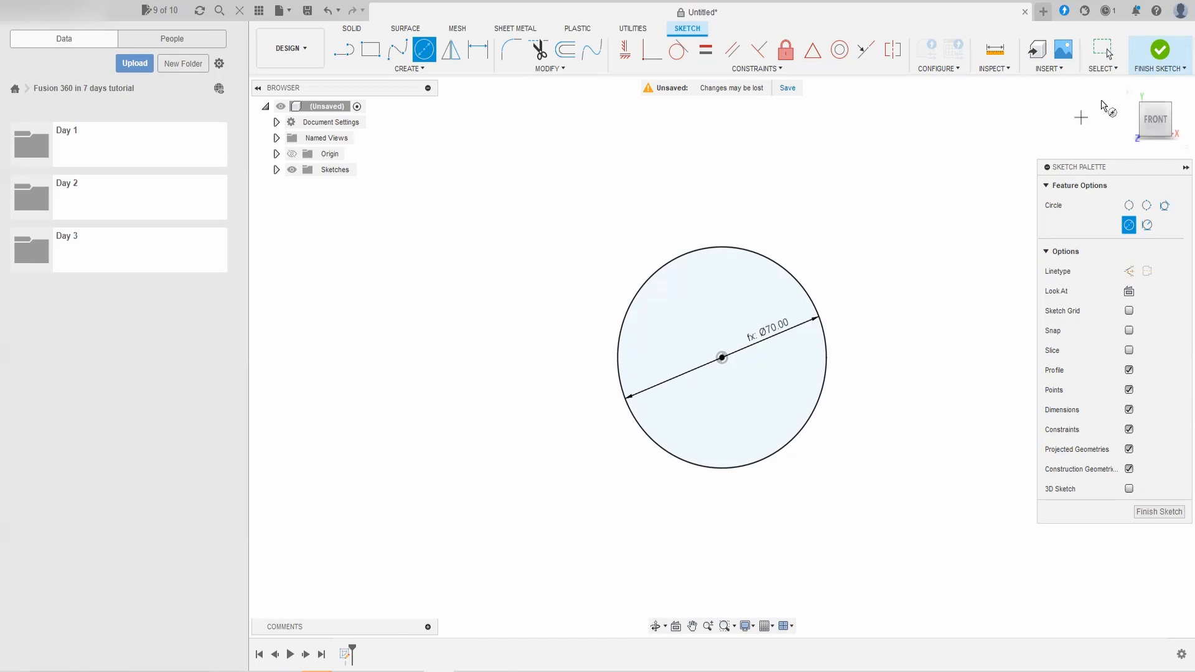
pyautogui.click(1161, 51)
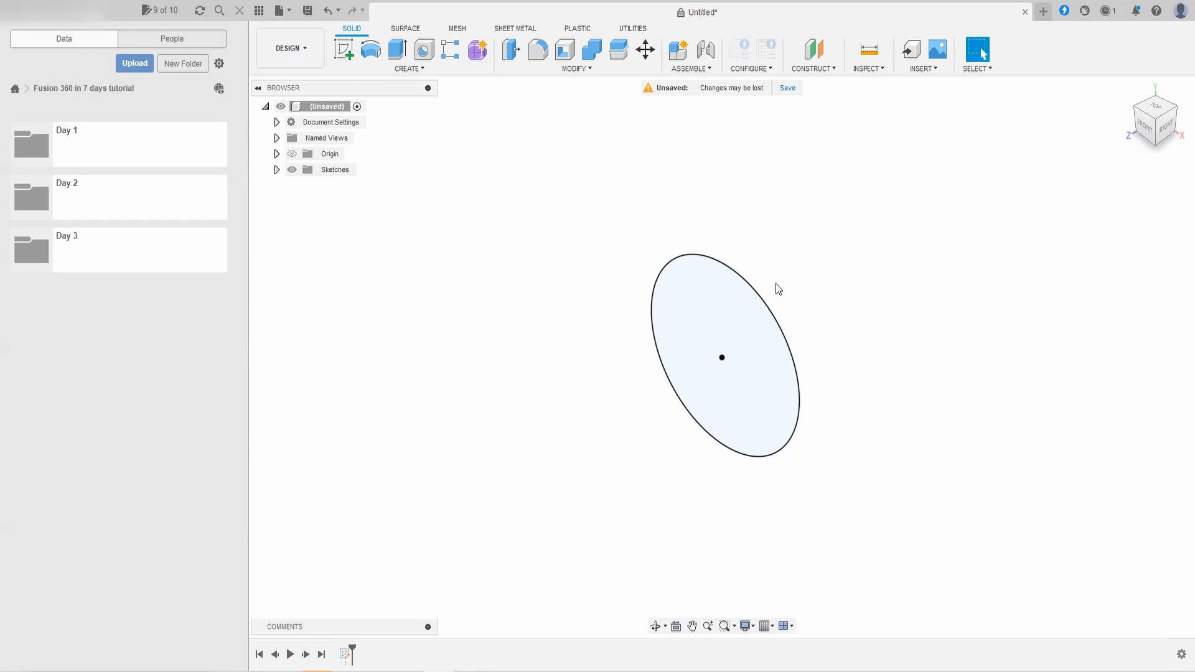
# Step: Create an offset construction plane from the XY plane at a distance of Pot_height
pyautogui.click(816, 70)
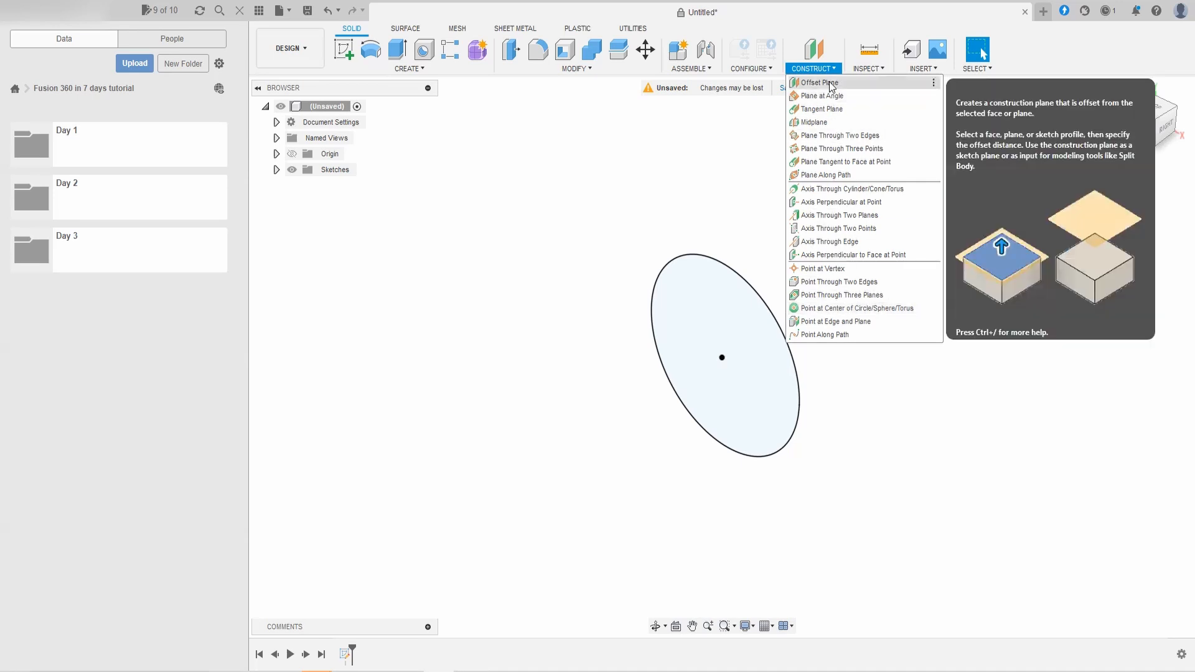
pyautogui.click(872, 84)
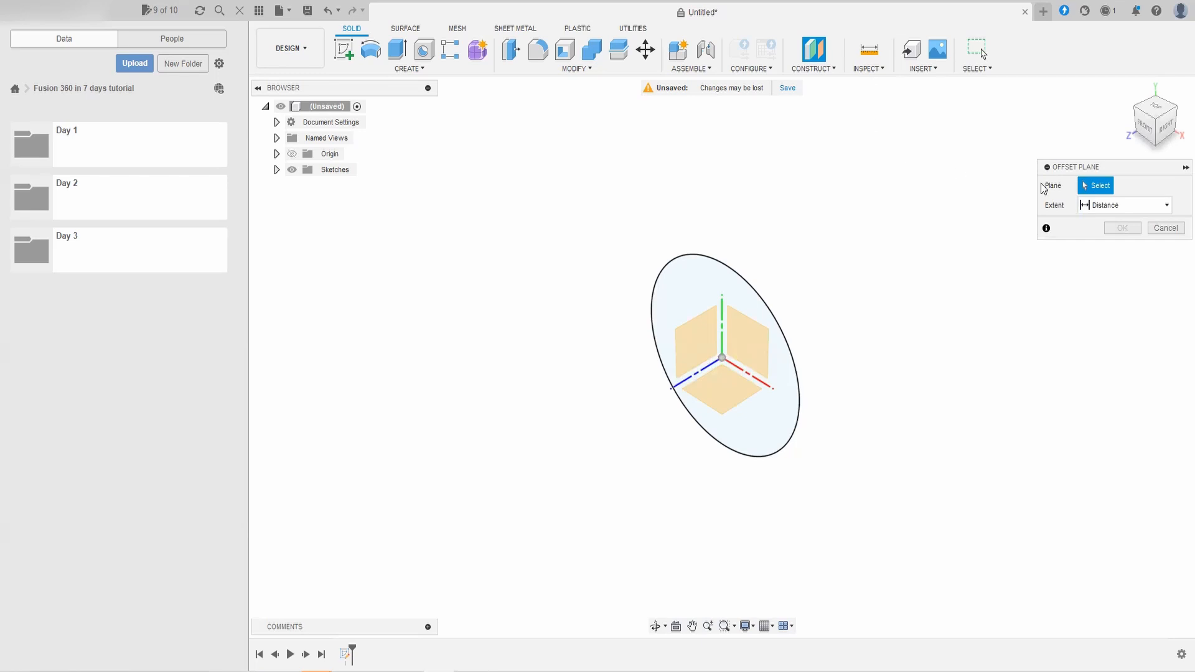
pyautogui.moveTo(1089, 167); pyautogui.dragTo(940, 174)
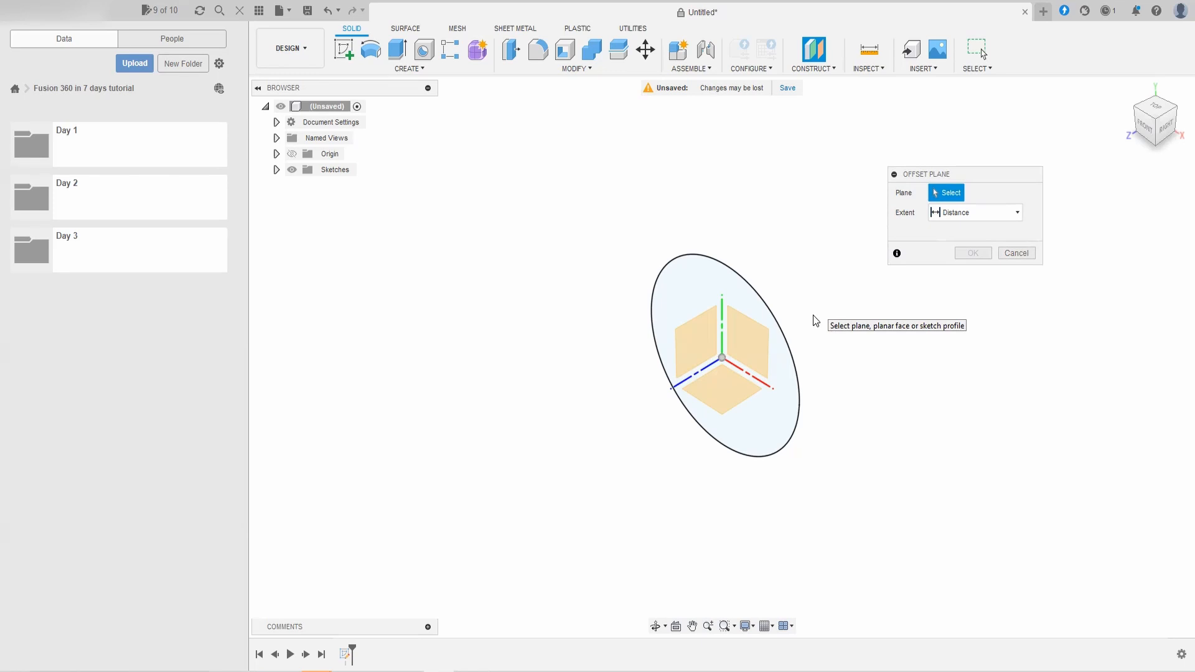
pyautogui.click(759, 349)
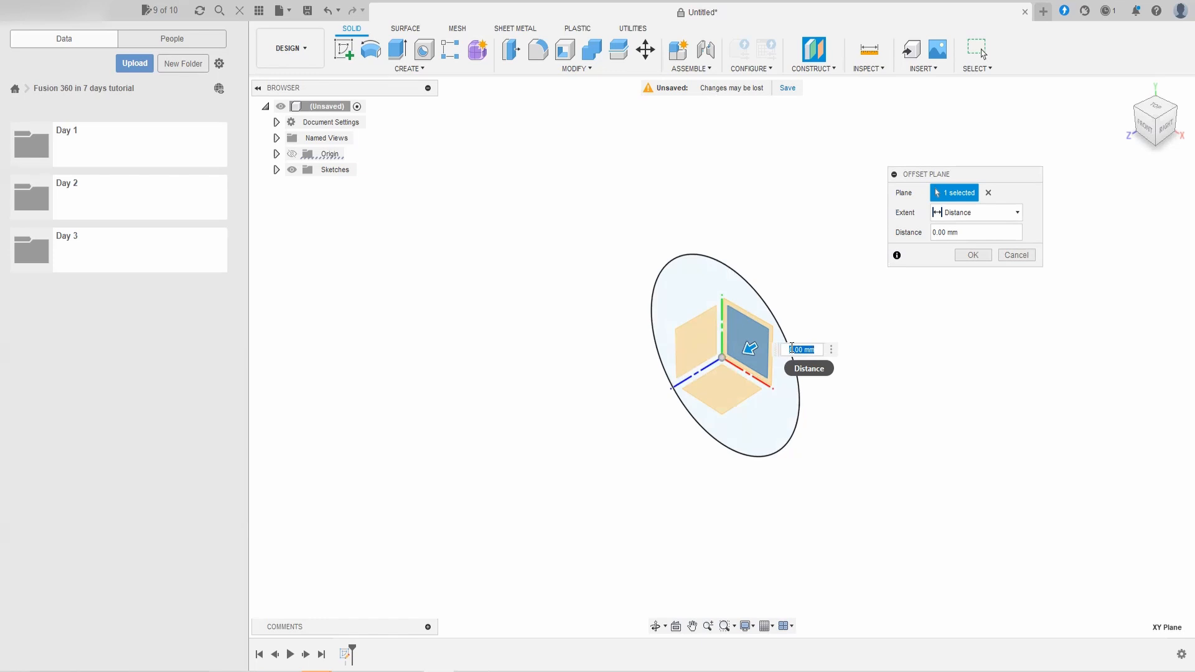
pyautogui.write('Pot')
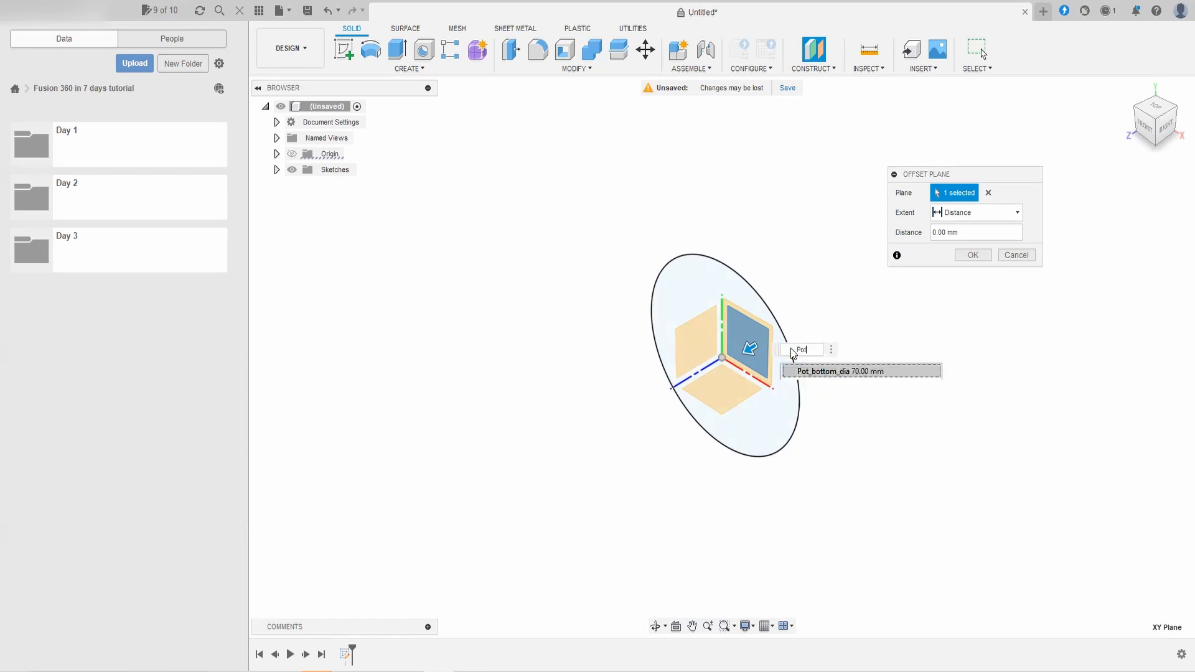
pyautogui.write('_he')
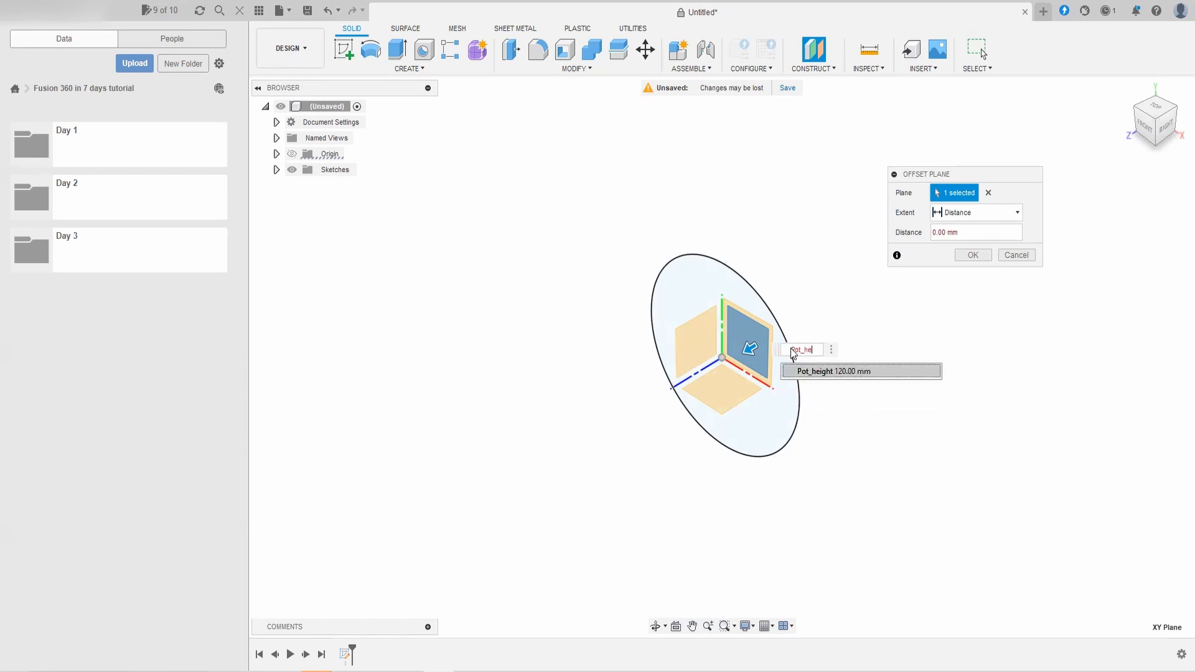
pyautogui.press('Return')
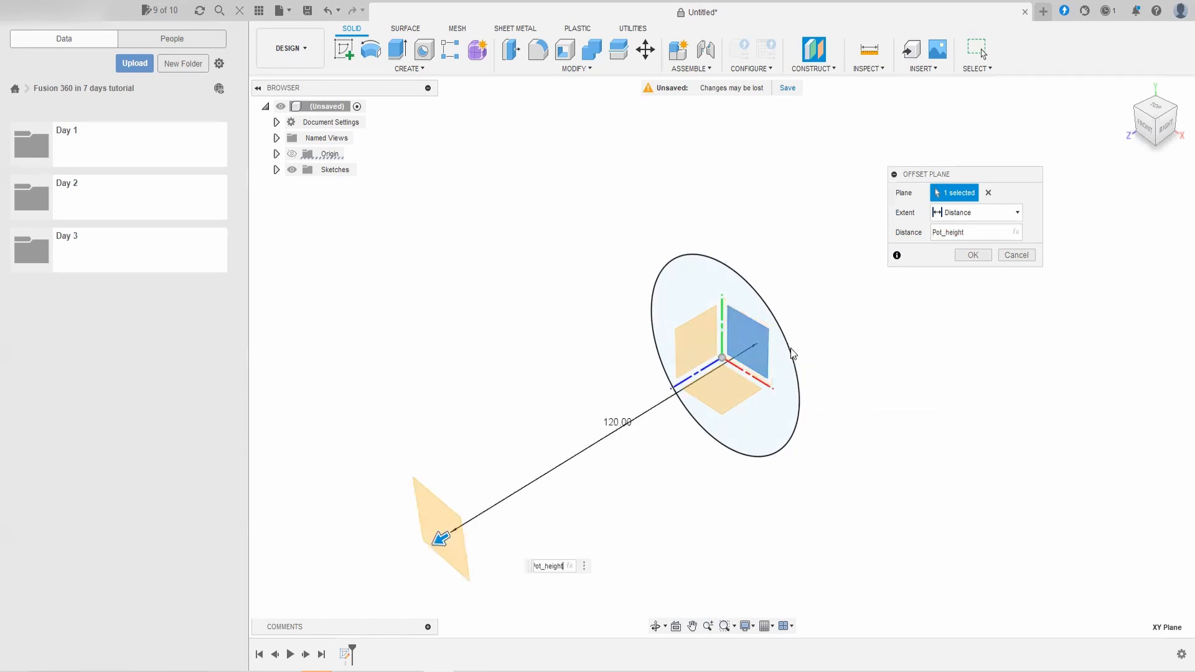
pyautogui.click(982, 255)
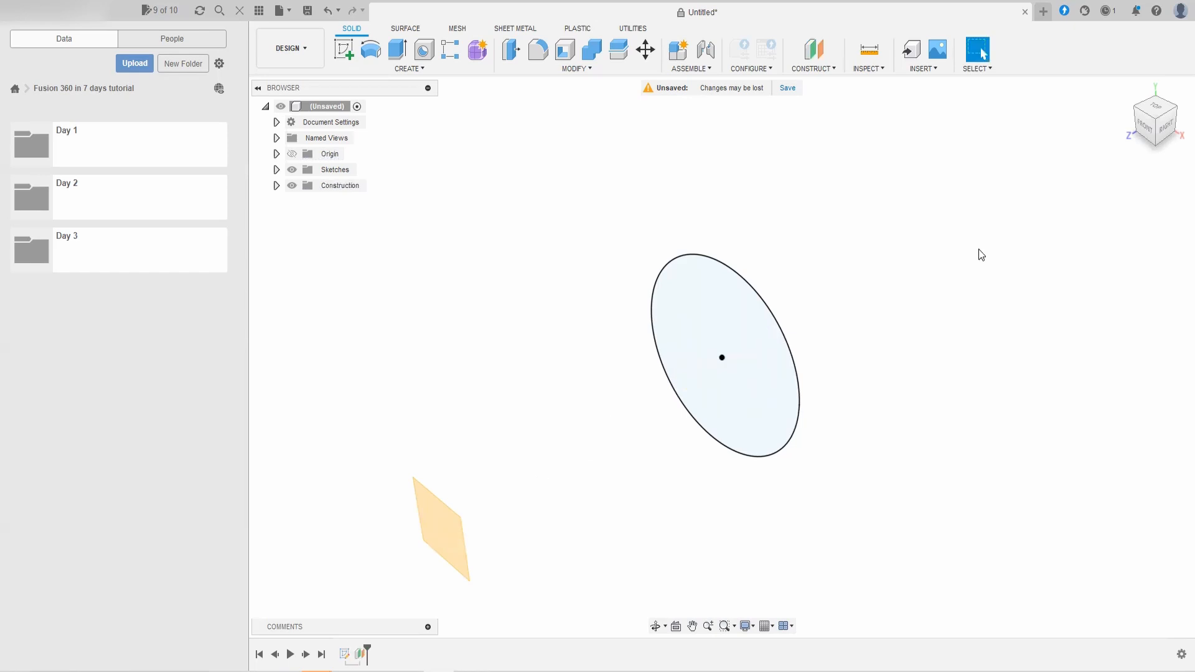
# Step: Sketch a center-diameter circle at the origin on the offset plane with its diameter set to Pot_top_dia, and finish the sketch
pyautogui.click(345, 53)
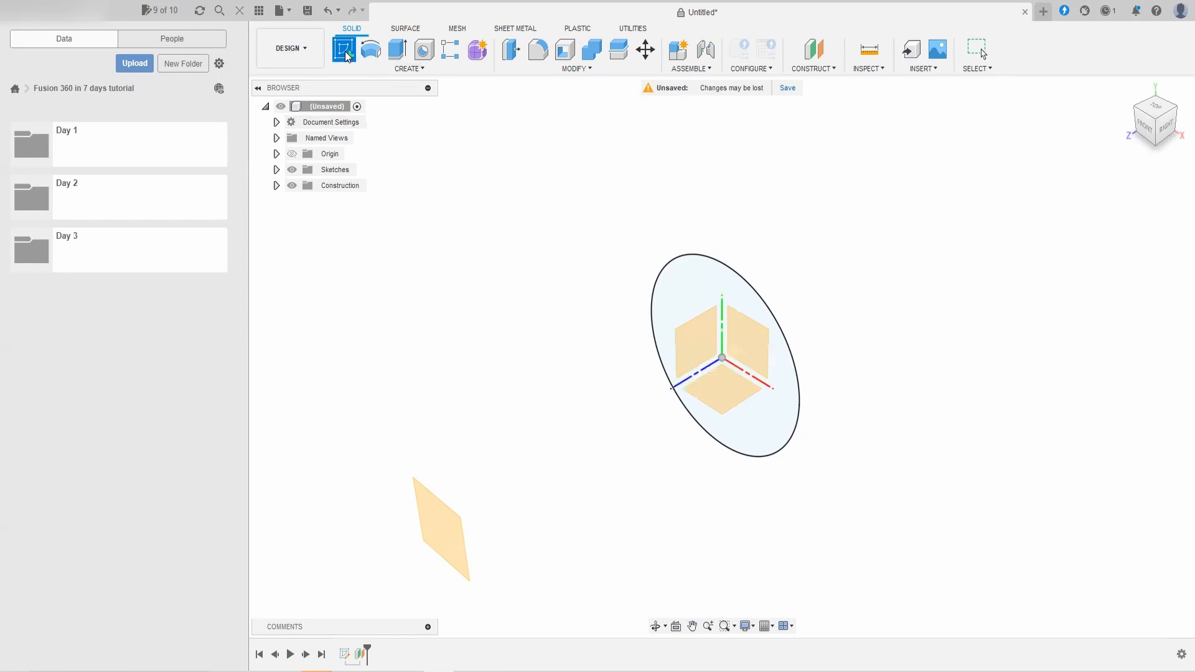
pyautogui.click(453, 545)
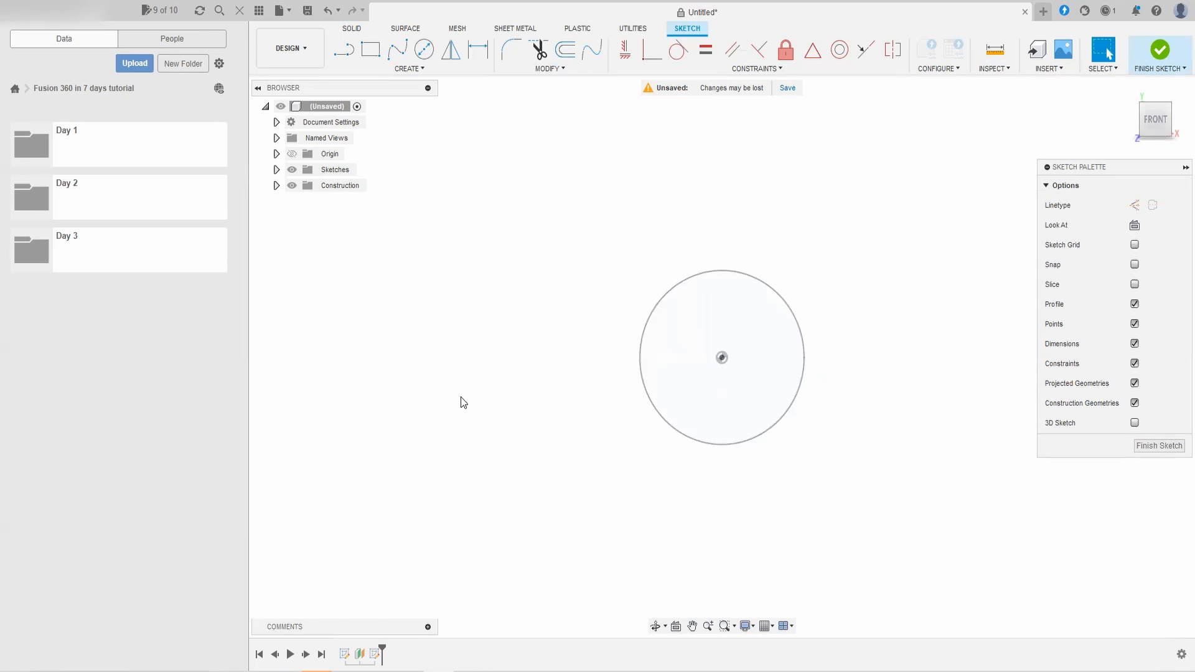
pyautogui.click(426, 49)
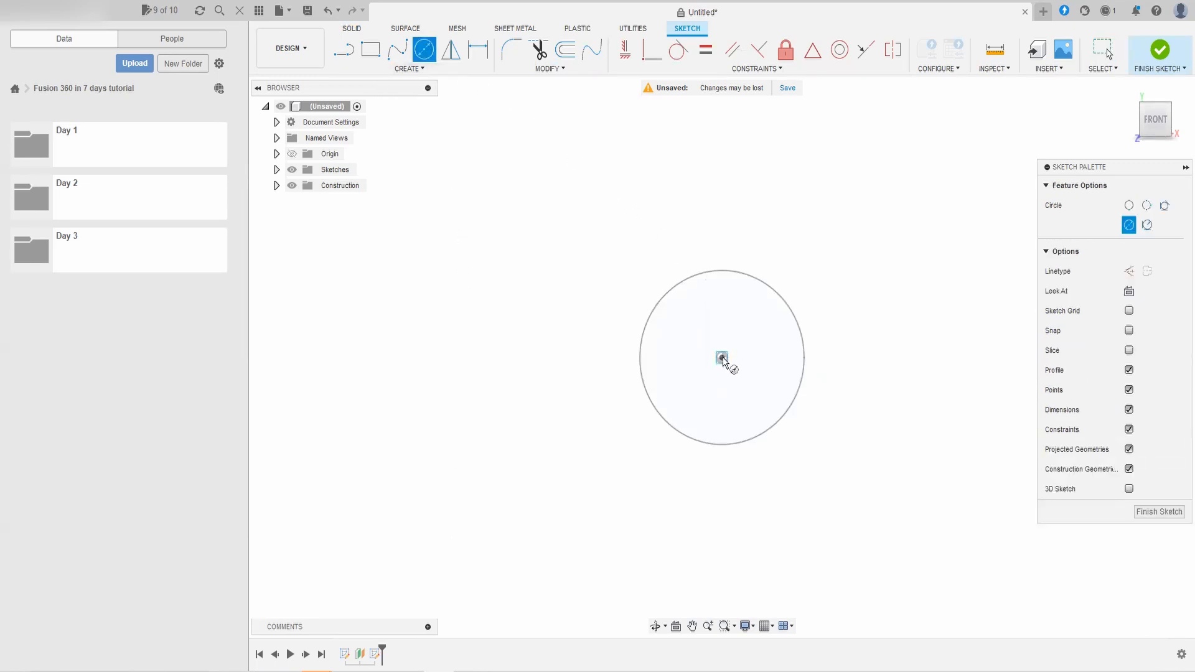
pyautogui.click(722, 359)
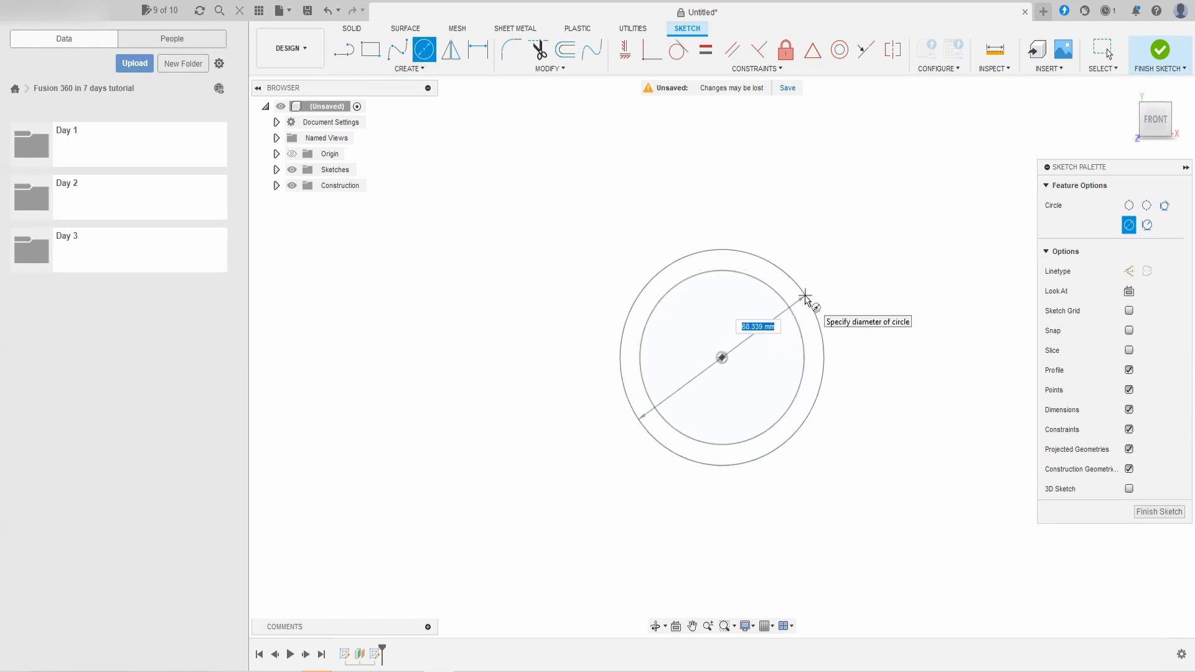
pyautogui.write('Po')
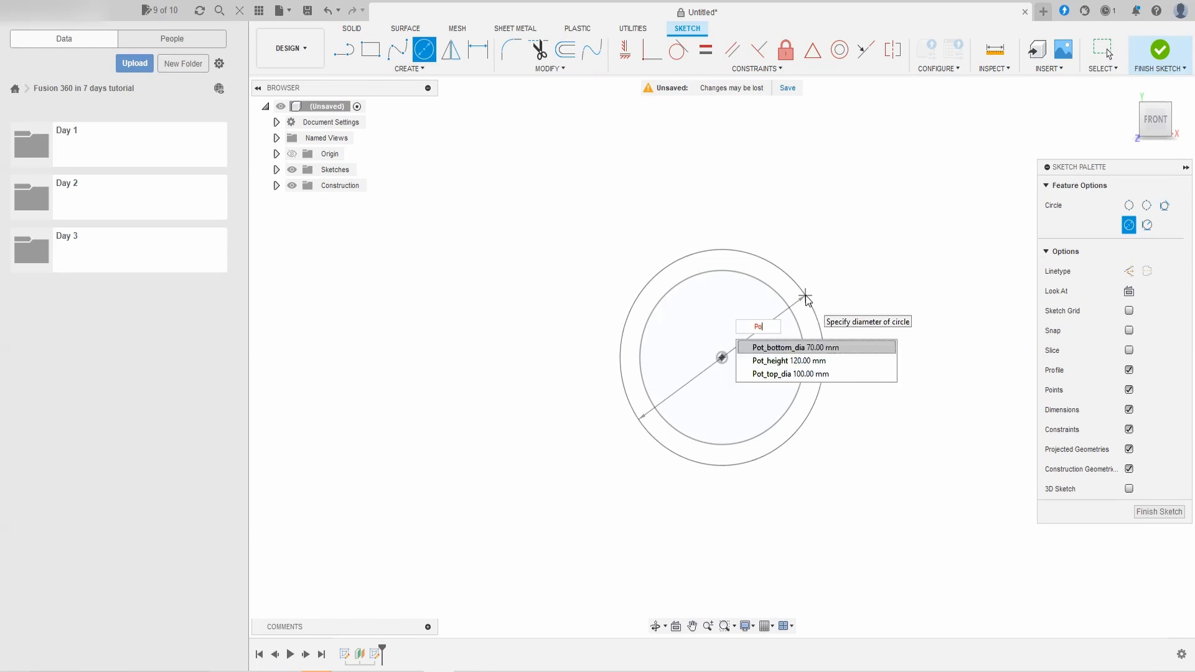
pyautogui.write('t_top')
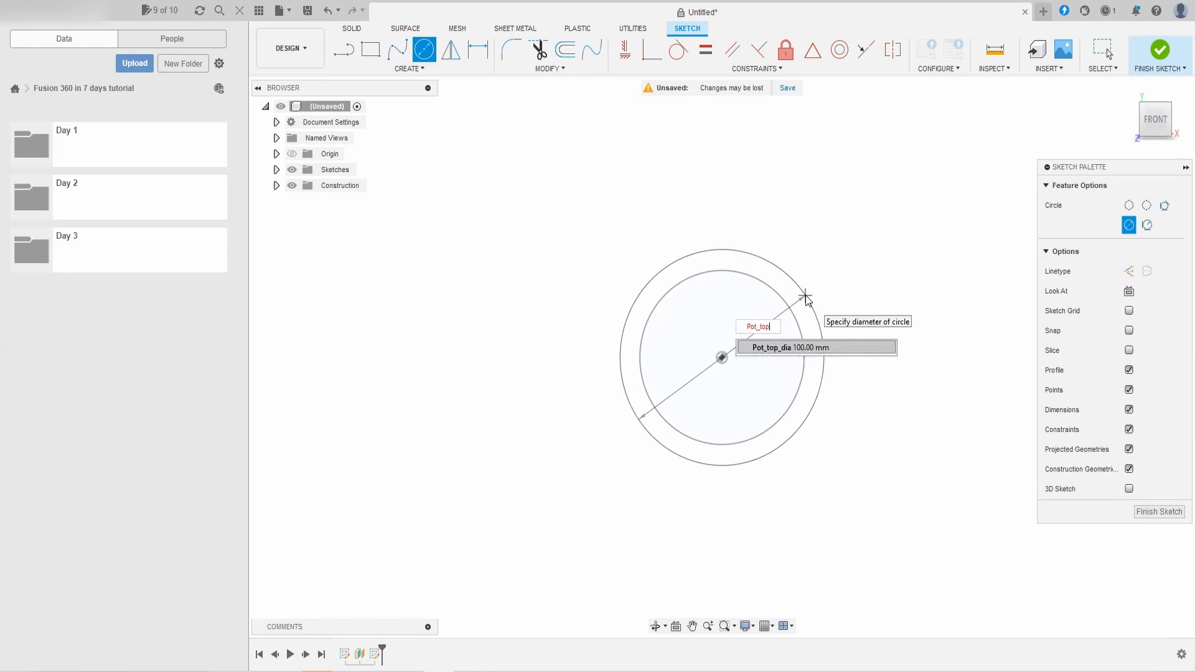
pyautogui.press('Return')
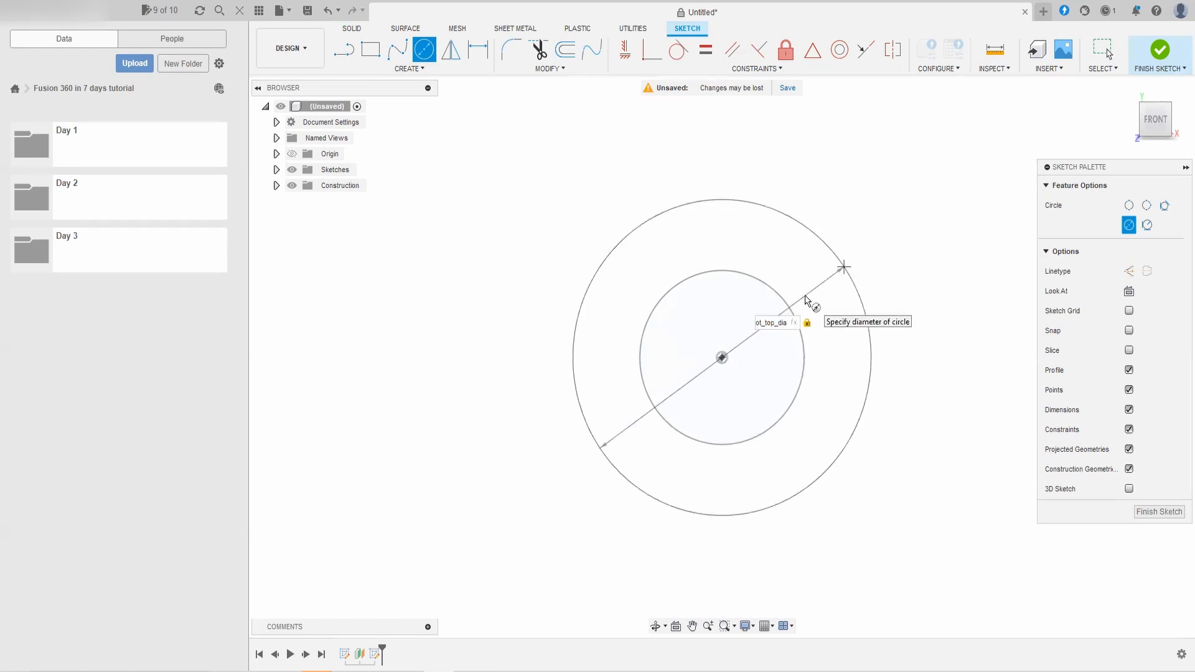
pyautogui.press('Return')
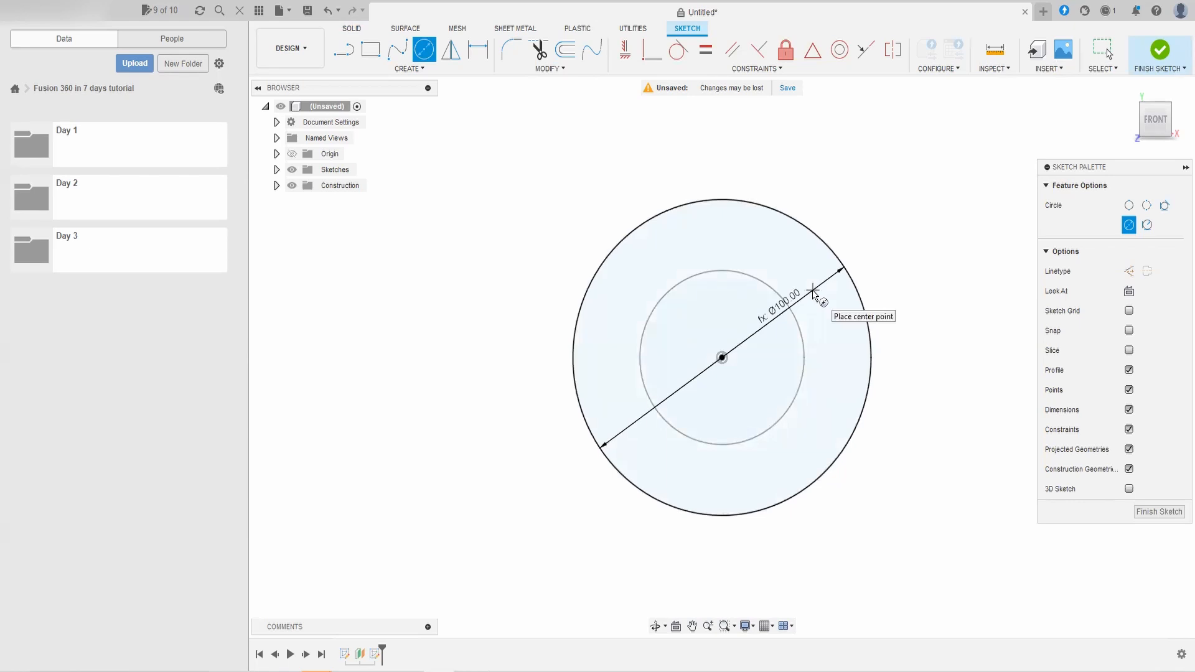
pyautogui.click(1159, 50)
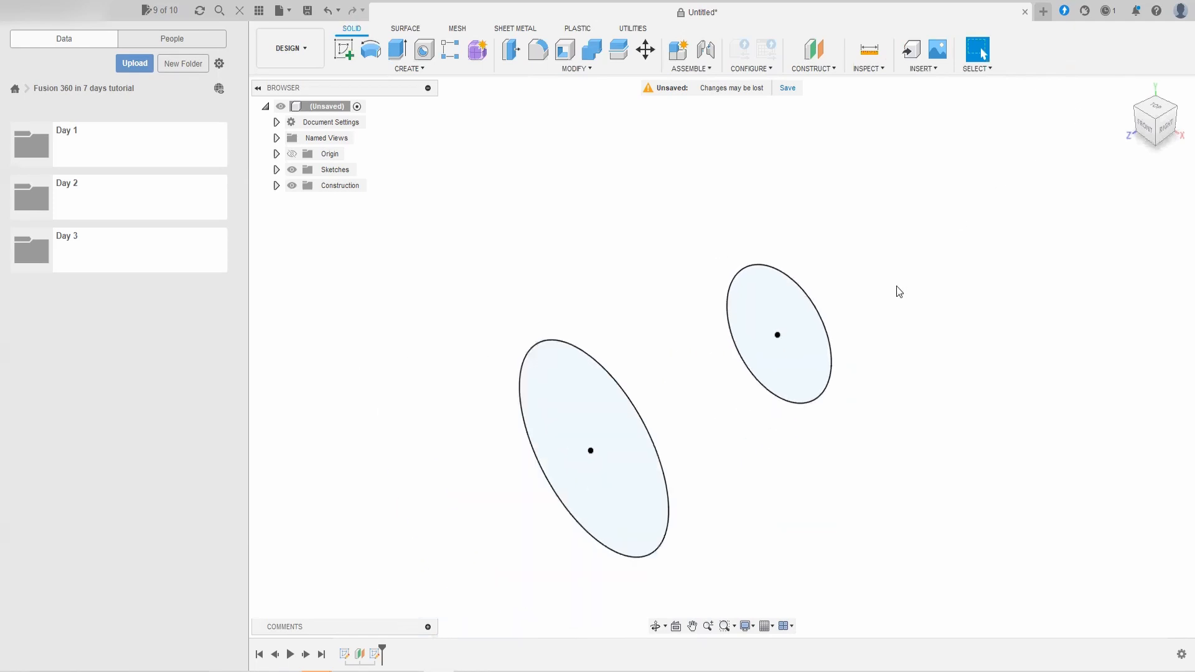
# Step: Loft a new solid body from the bottom circle profile to the top circle profile
pyautogui.moveTo(832, 351)
pyautogui.keyDown('shift'); pyautogui.mouseDown(button='middle')
pyautogui.moveTo(787, 371)
pyautogui.moveTo(702, 347)
pyautogui.moveTo(702, 317)
pyautogui.moveTo(851, 312)
pyautogui.moveTo(849, 336)
pyautogui.mouseUp(button='middle'); pyautogui.keyUp('shift')
pyautogui.keyDown('shift'); pyautogui.moveTo(602, 419); pyautogui.dragTo(568, 371, button='middle'); pyautogui.keyUp('shift')
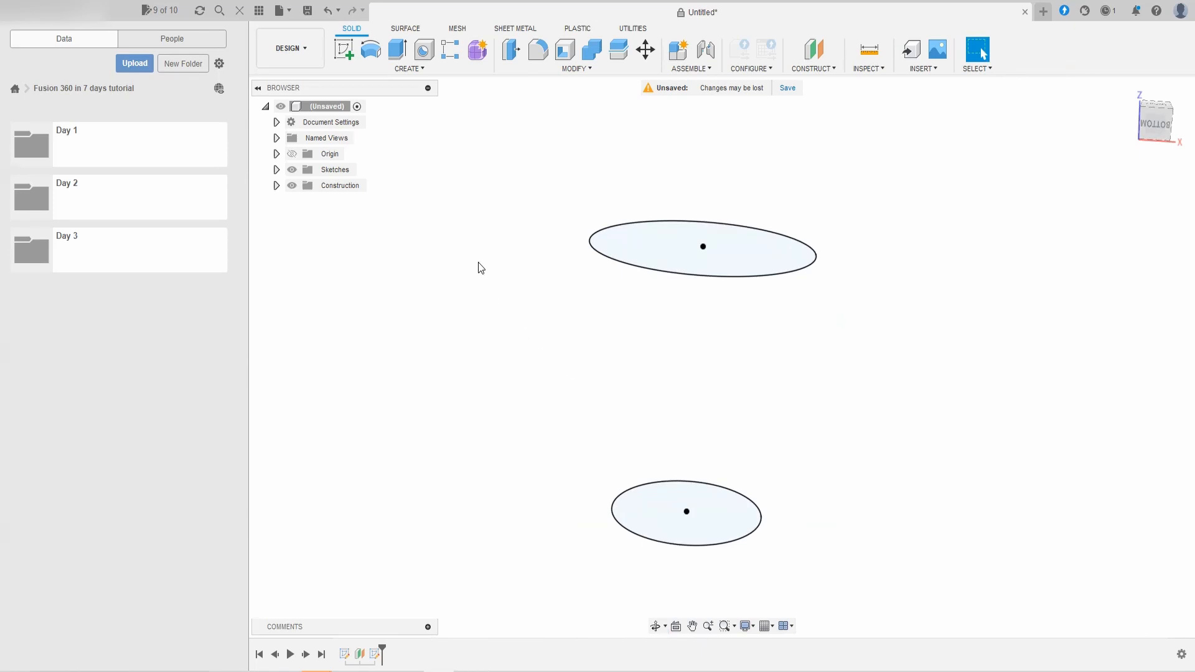
pyautogui.click(417, 68)
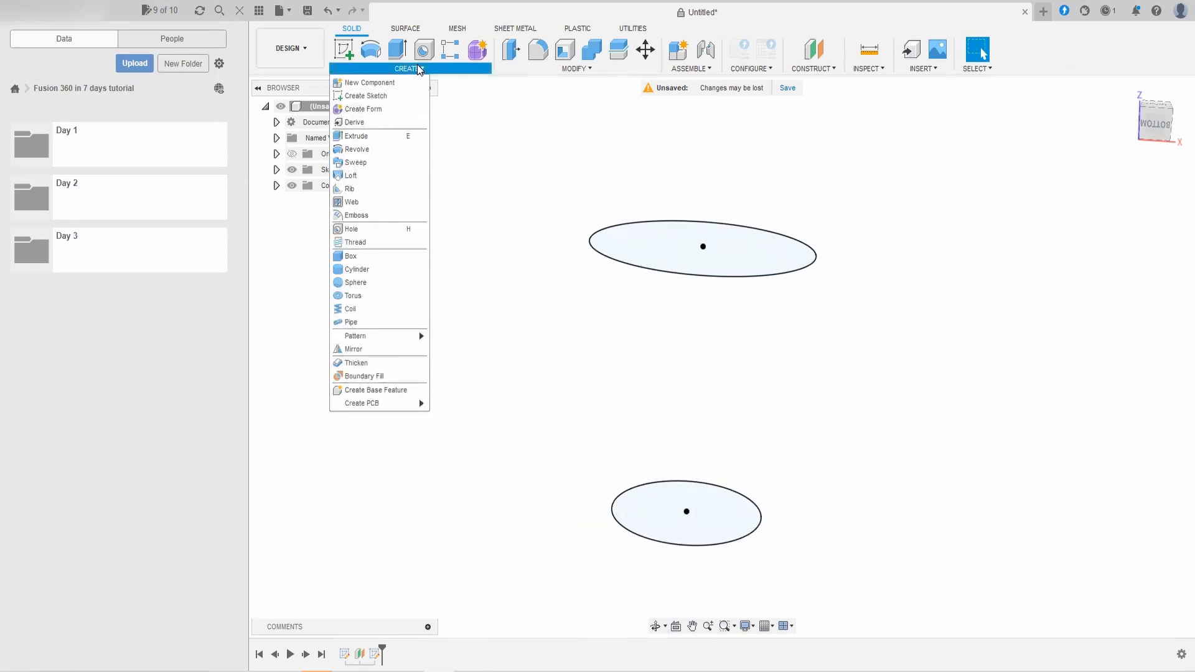
pyautogui.click(372, 175)
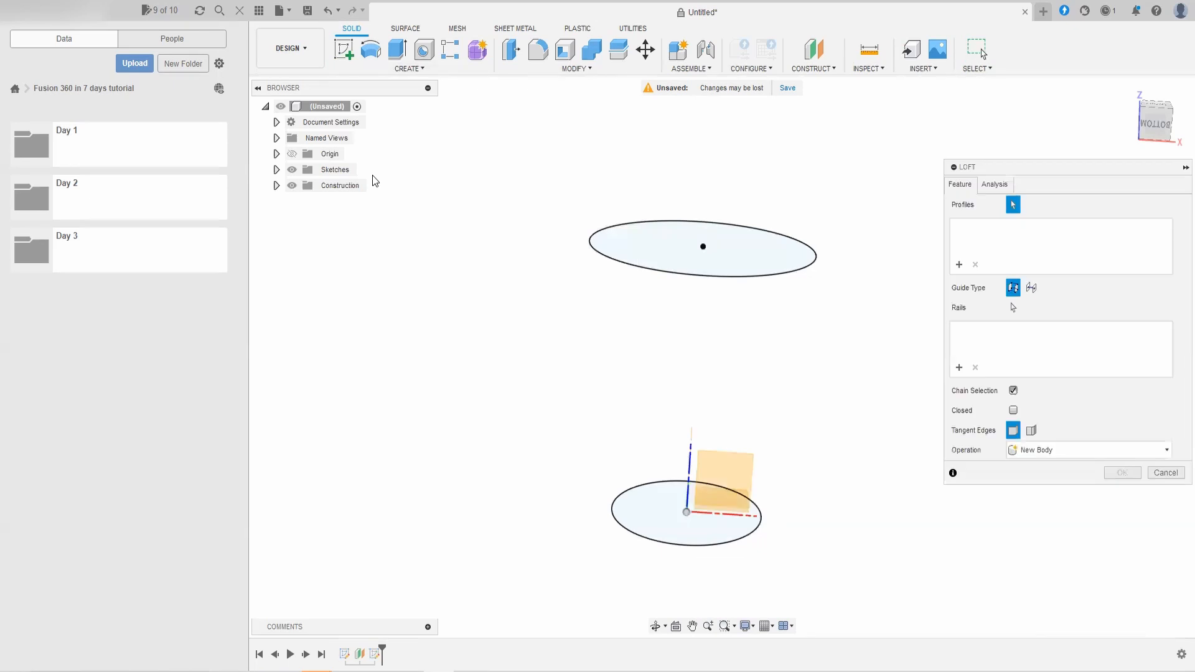
pyautogui.moveTo(994, 168); pyautogui.dragTo(944, 162)
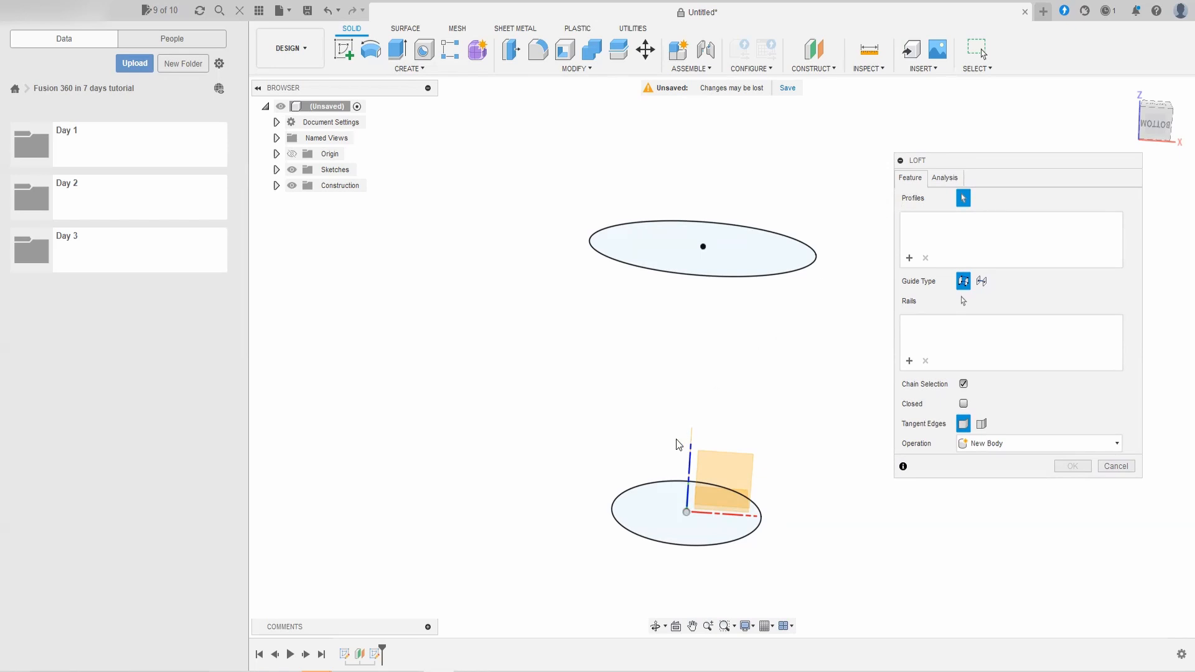
pyautogui.click(652, 495)
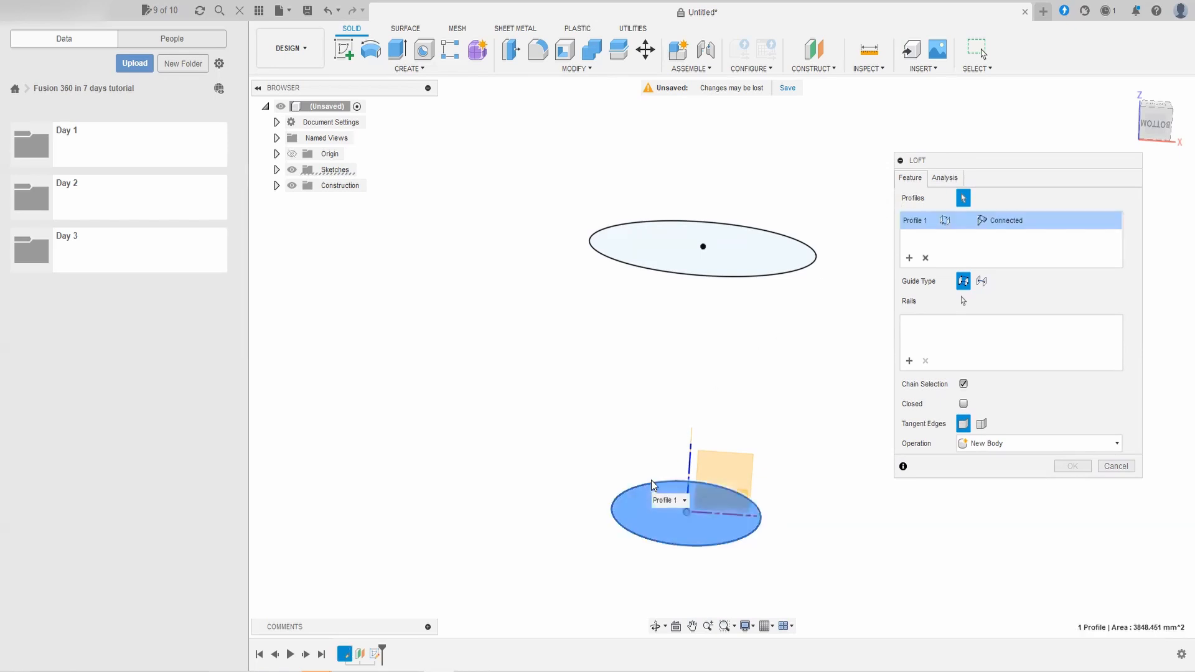
pyautogui.click(673, 270)
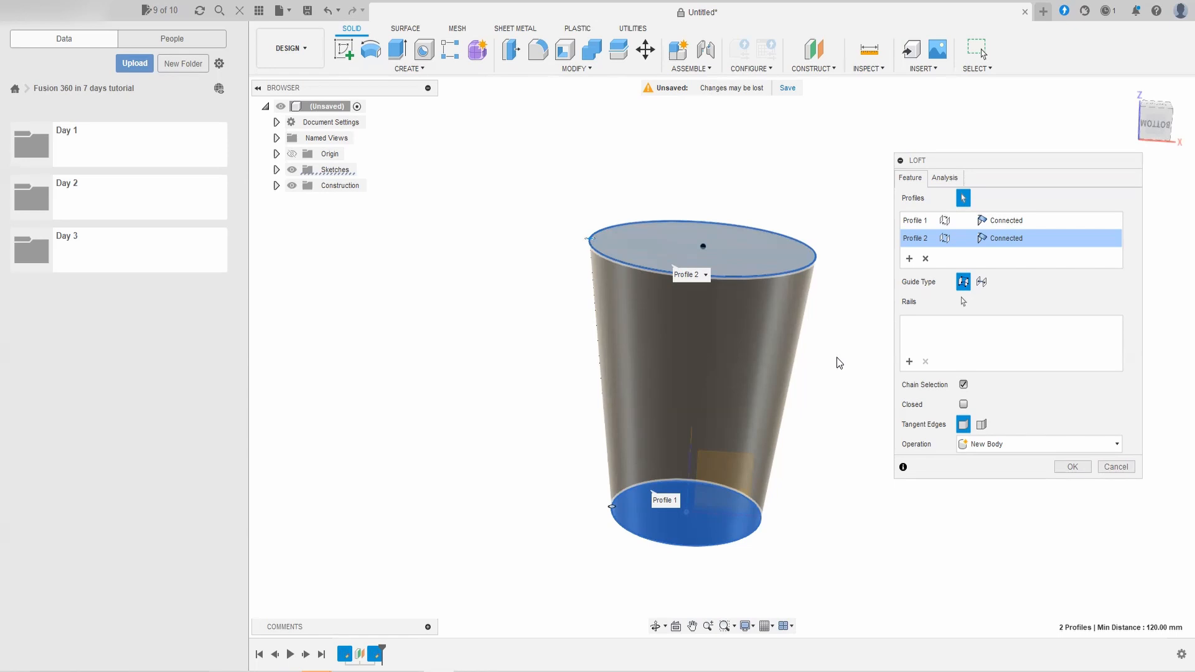
pyautogui.click(1065, 467)
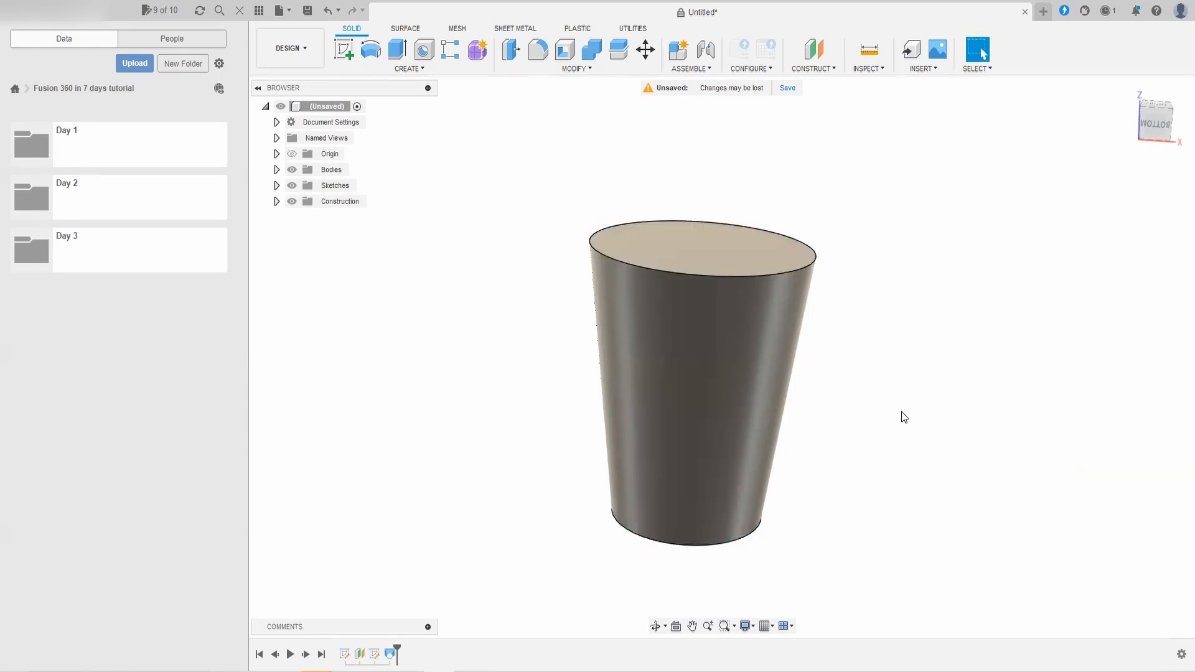
# Step: Shell the lofted body, removing its larger top face, with the inside thickness set to Wall_thick
pyautogui.keyDown('shift'); pyautogui.moveTo(905, 417); pyautogui.dragTo(842, 420, button='middle'); pyautogui.keyUp('shift')
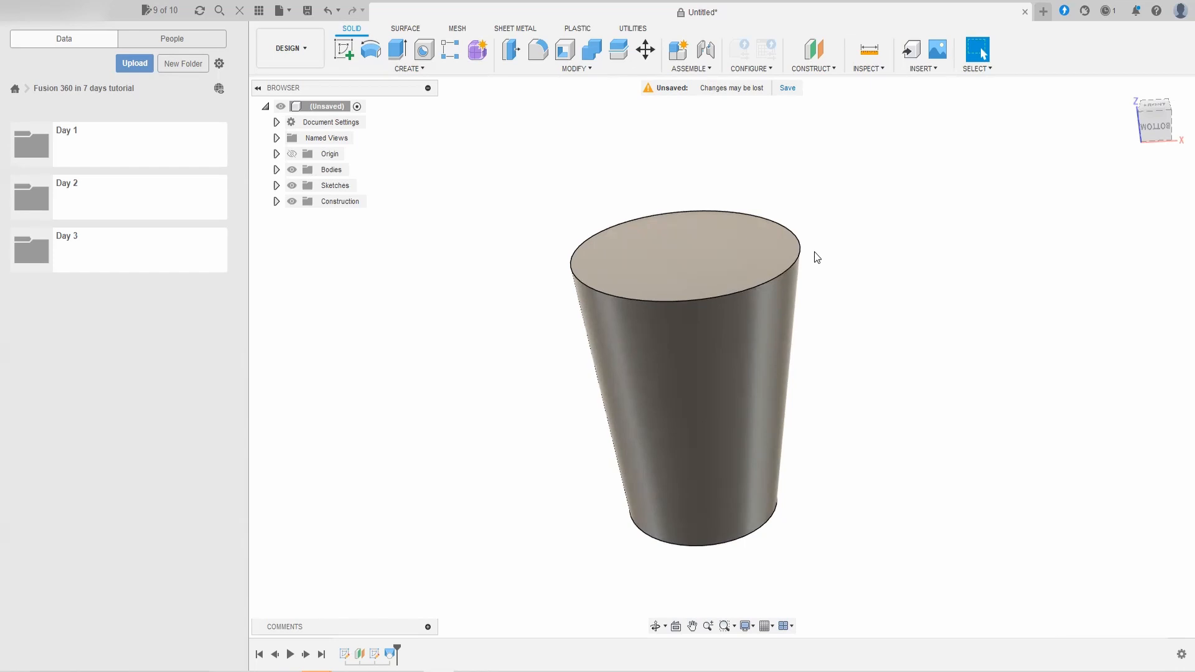
pyautogui.click(565, 55)
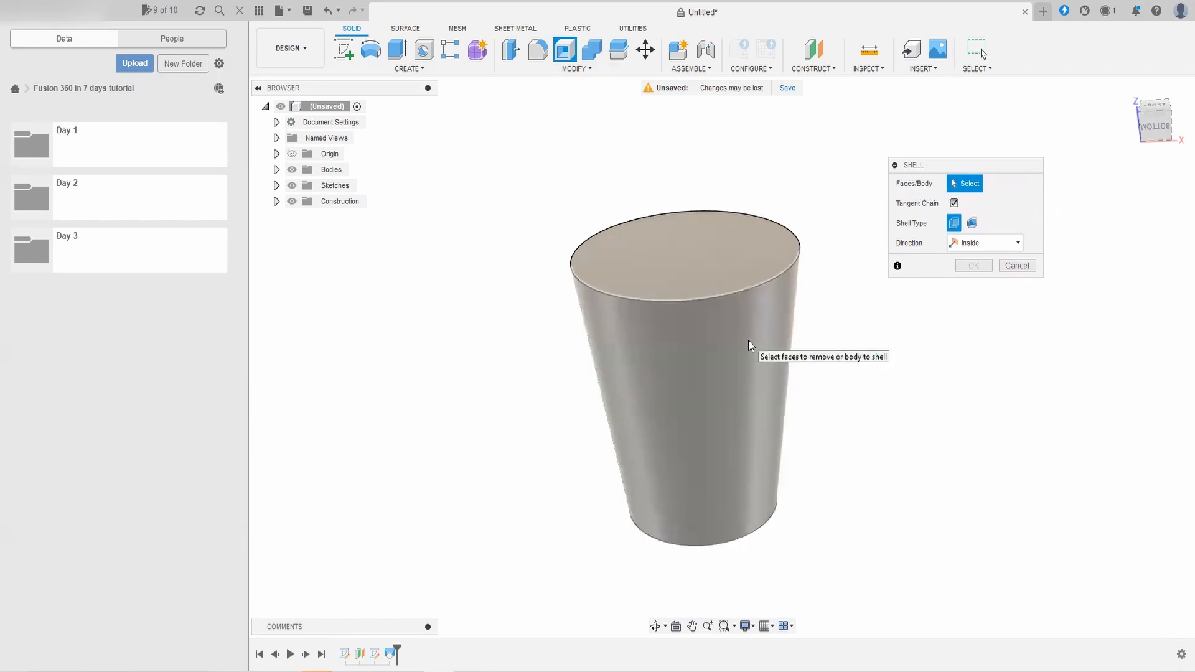
pyautogui.click(728, 293)
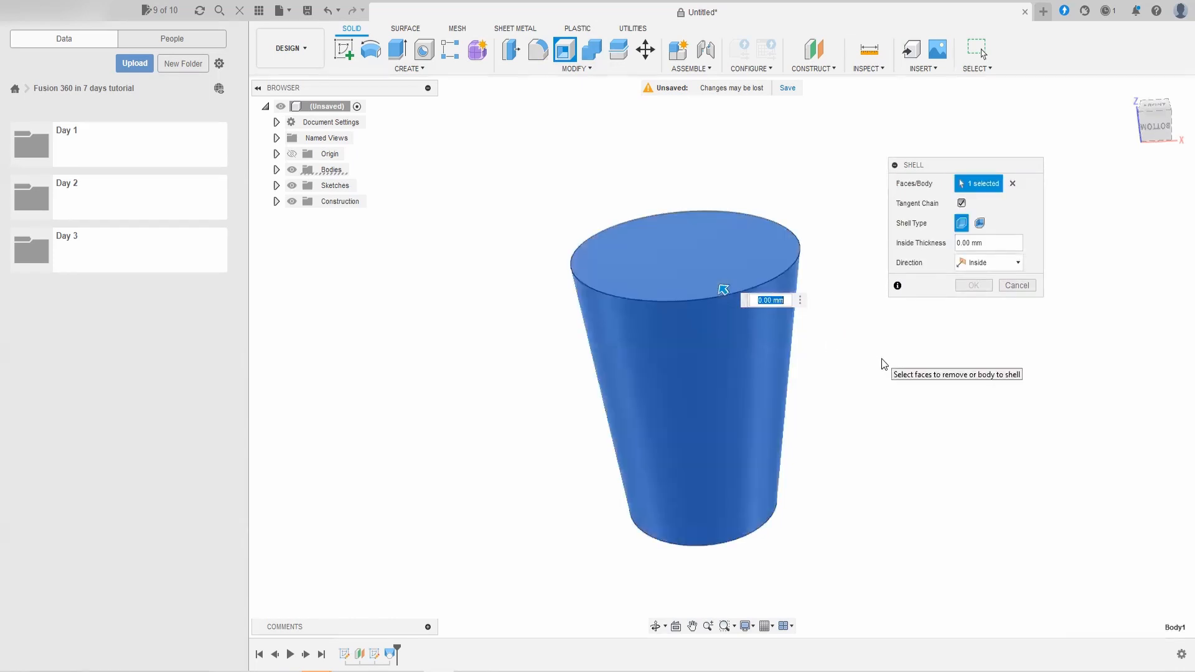
pyautogui.click(1013, 183)
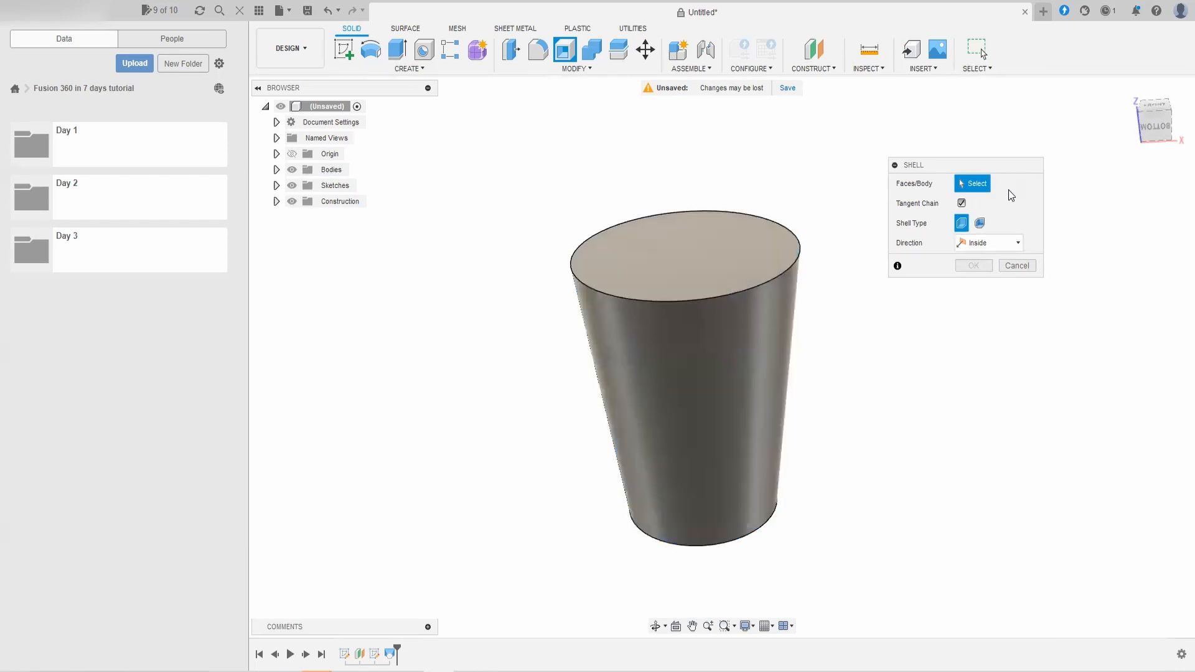
pyautogui.click(742, 237)
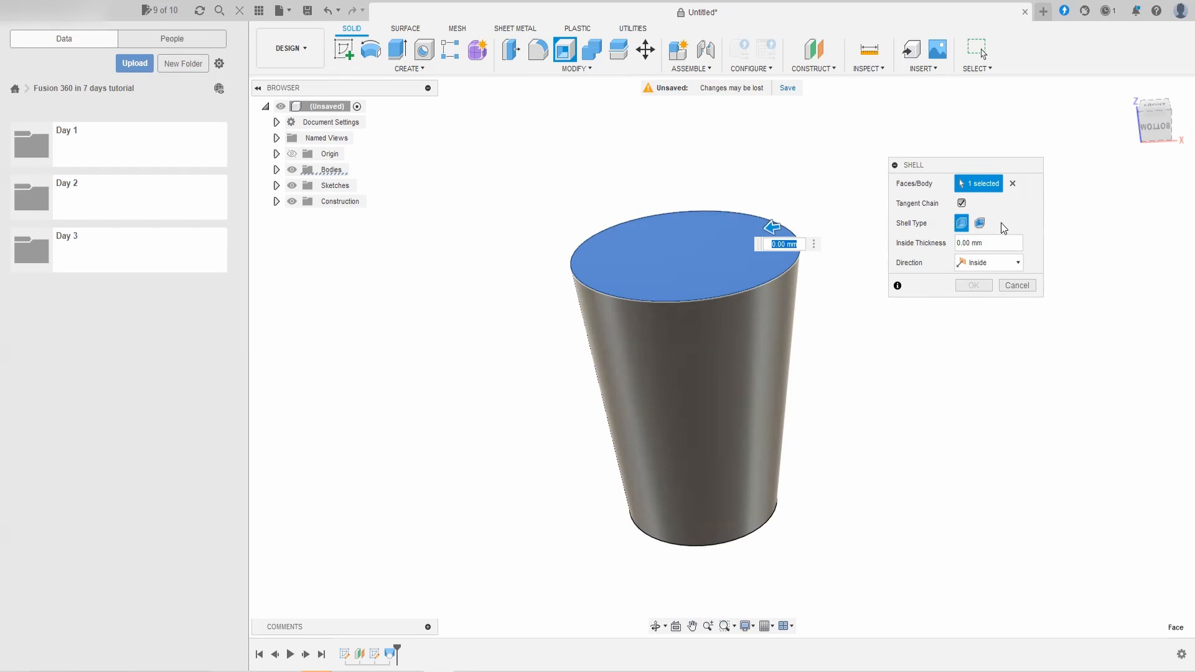
pyautogui.write('Wall_')
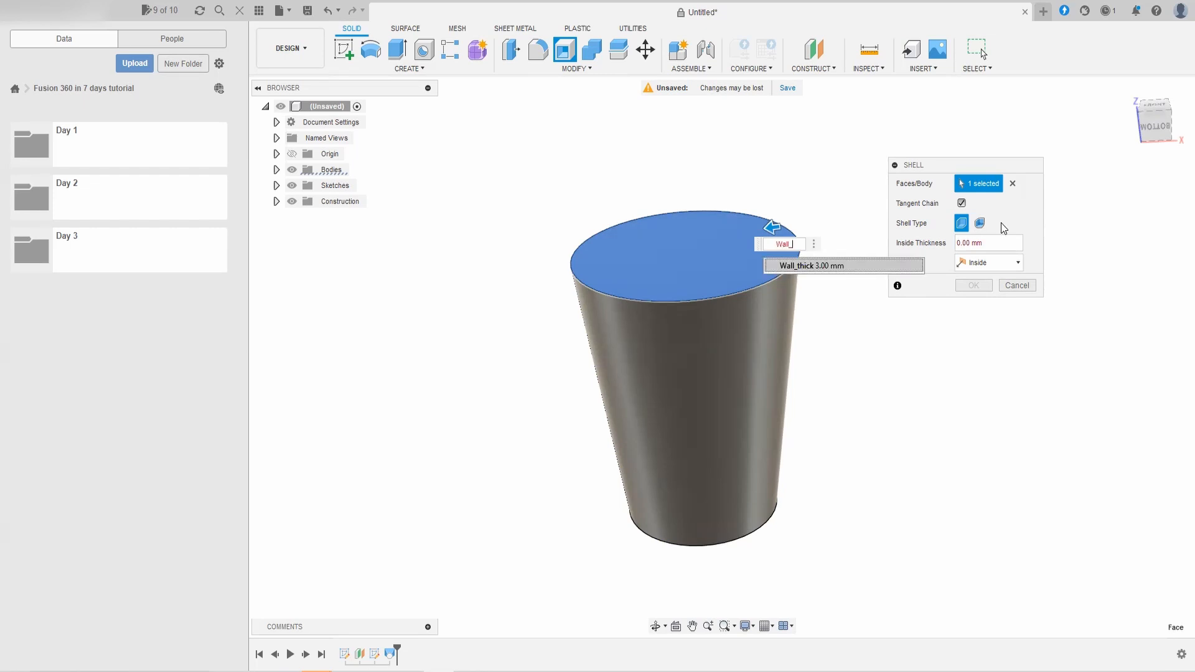
pyautogui.write('thick')
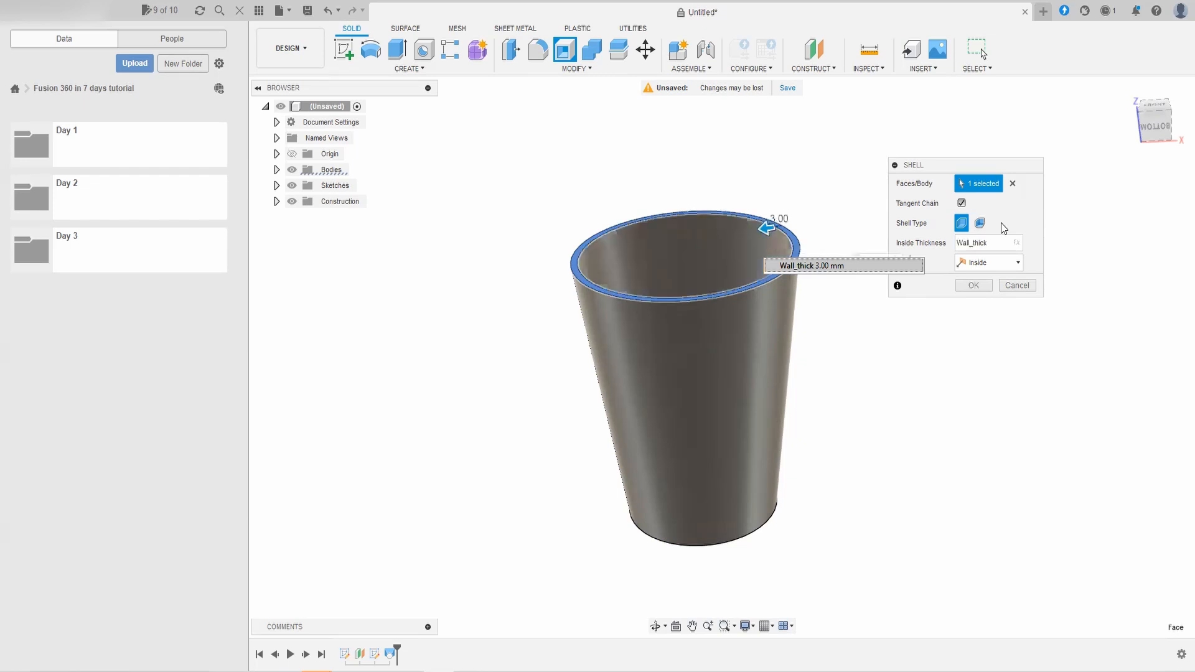
pyautogui.press('Return')
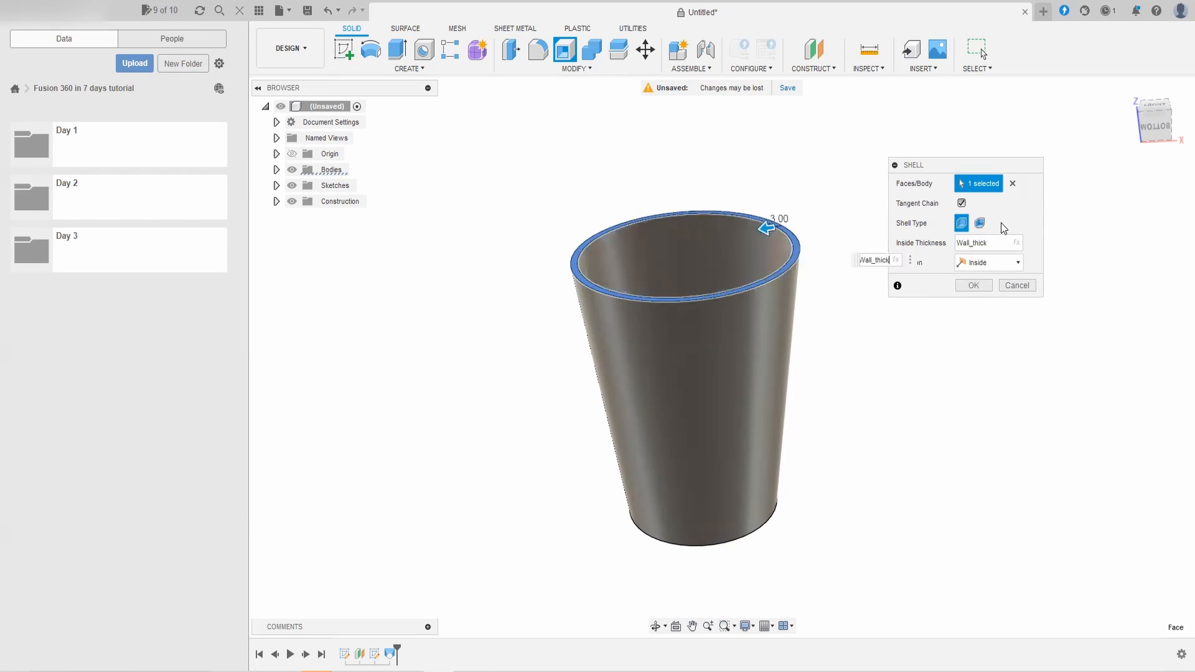
pyautogui.click(1000, 266)
pyautogui.click(973, 285)
# Step: Set the user parameter Pot_bottom_dia to 35 mm, with the parameter list placed clear of the pot
pyautogui.press('F4')
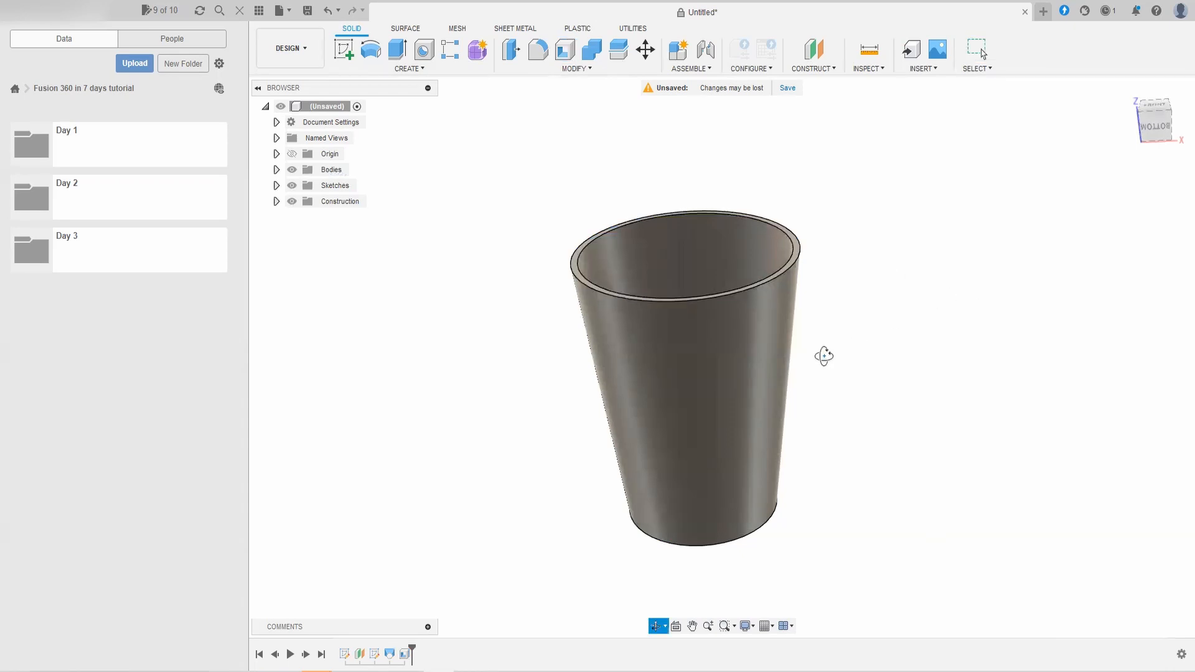
pyautogui.moveTo(823, 356)
pyautogui.mouseDown()
pyautogui.moveTo(811, 425)
pyautogui.moveTo(835, 419)
pyautogui.moveTo(827, 339)
pyautogui.mouseUp()
pyautogui.press('Escape')
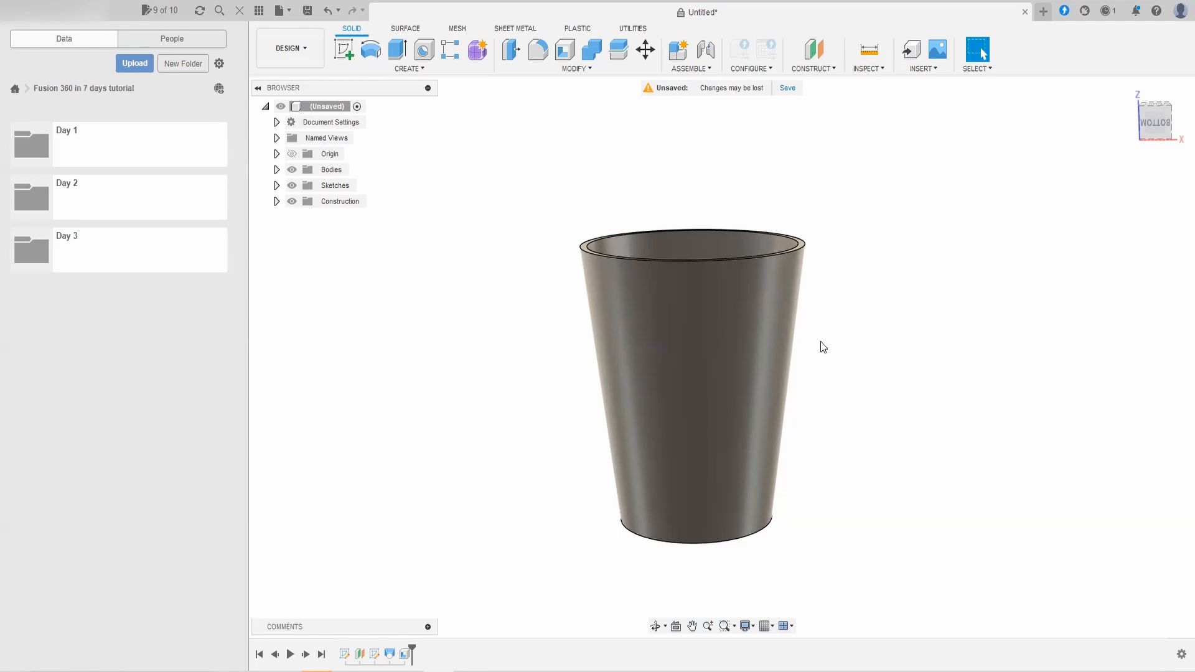
pyautogui.click(589, 70)
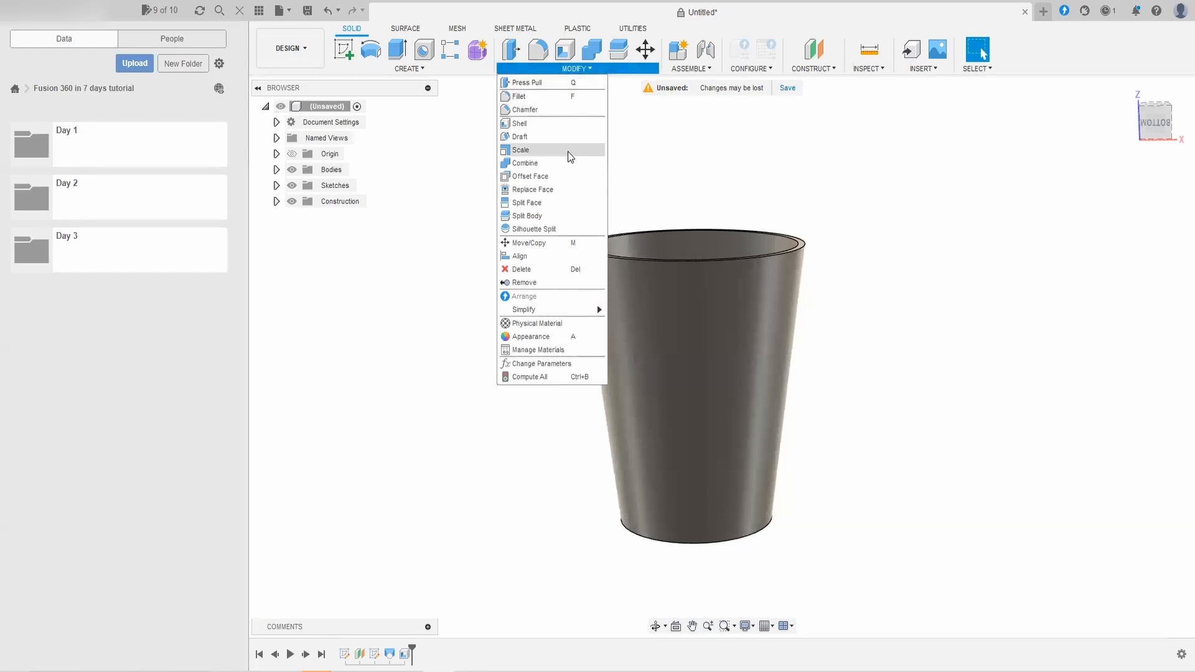
pyautogui.click(540, 363)
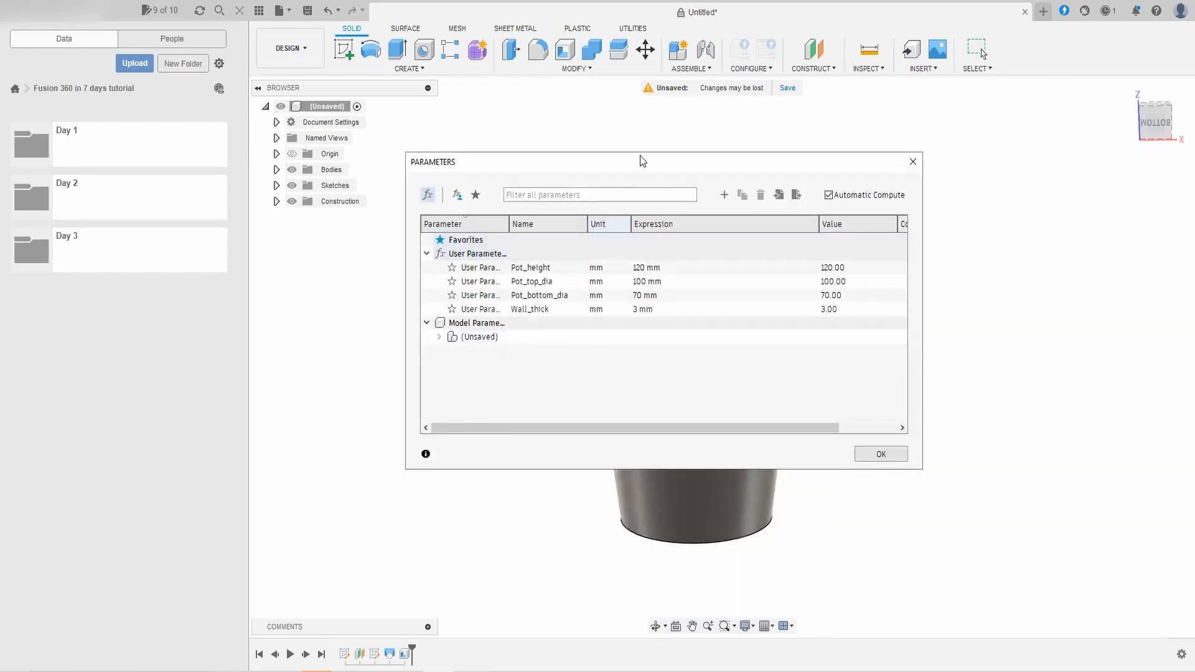
pyautogui.moveTo(642, 161); pyautogui.dragTo(869, 123)
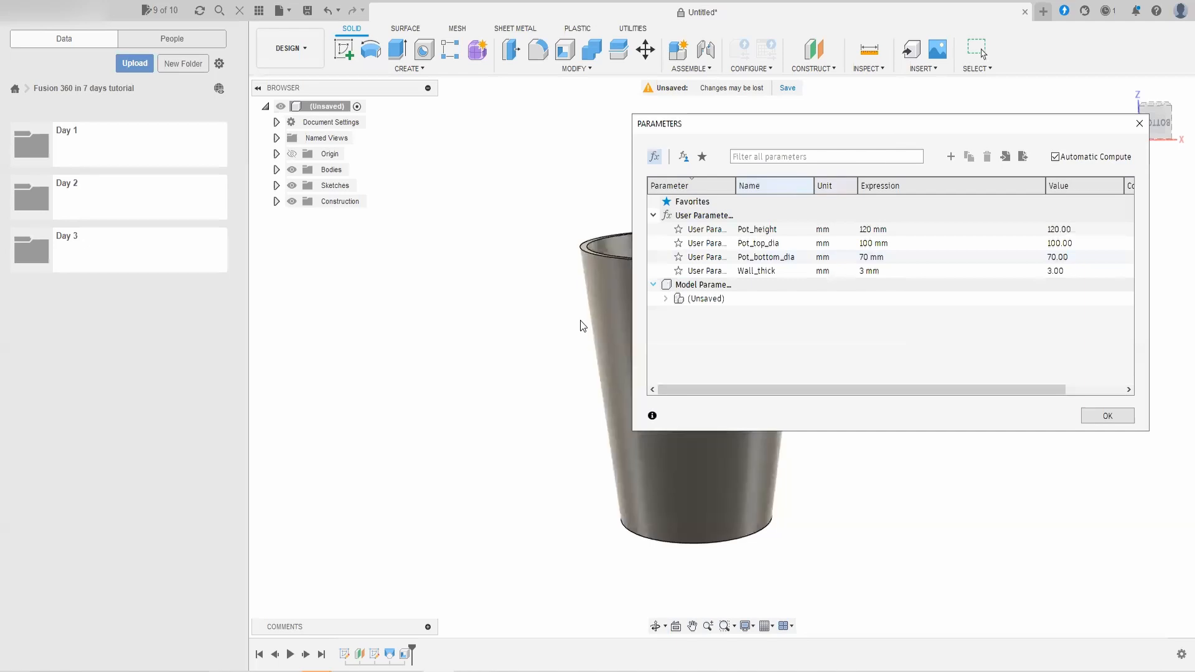
pyautogui.keyDown('shift'); pyautogui.moveTo(581, 324); pyautogui.dragTo(548, 317, button='middle'); pyautogui.keyUp('shift')
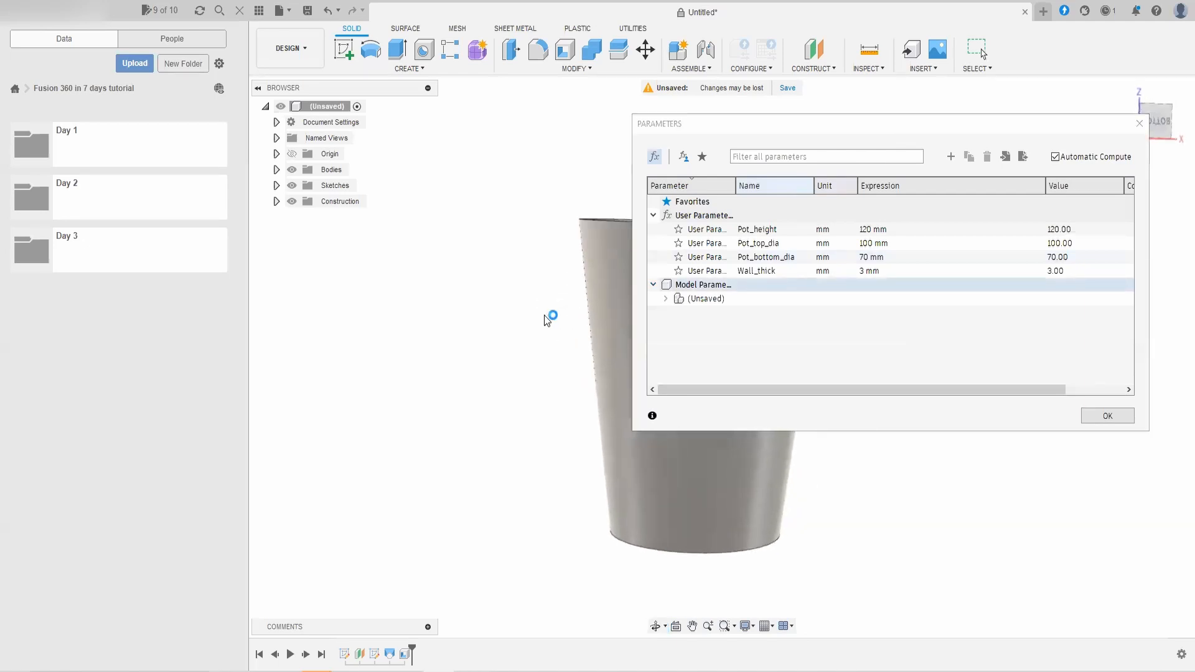
pyautogui.scroll(4, 542, 326)
pyautogui.click(693, 626)
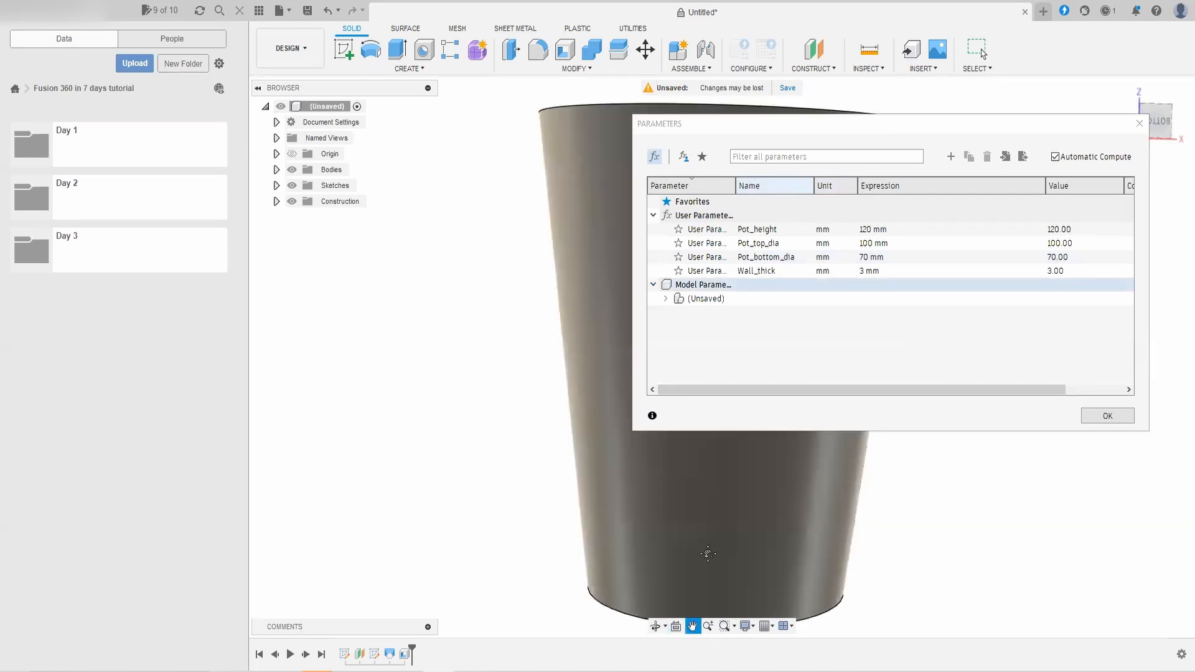
pyautogui.moveTo(703, 555); pyautogui.dragTo(486, 544)
pyautogui.scroll(-5, 486, 544)
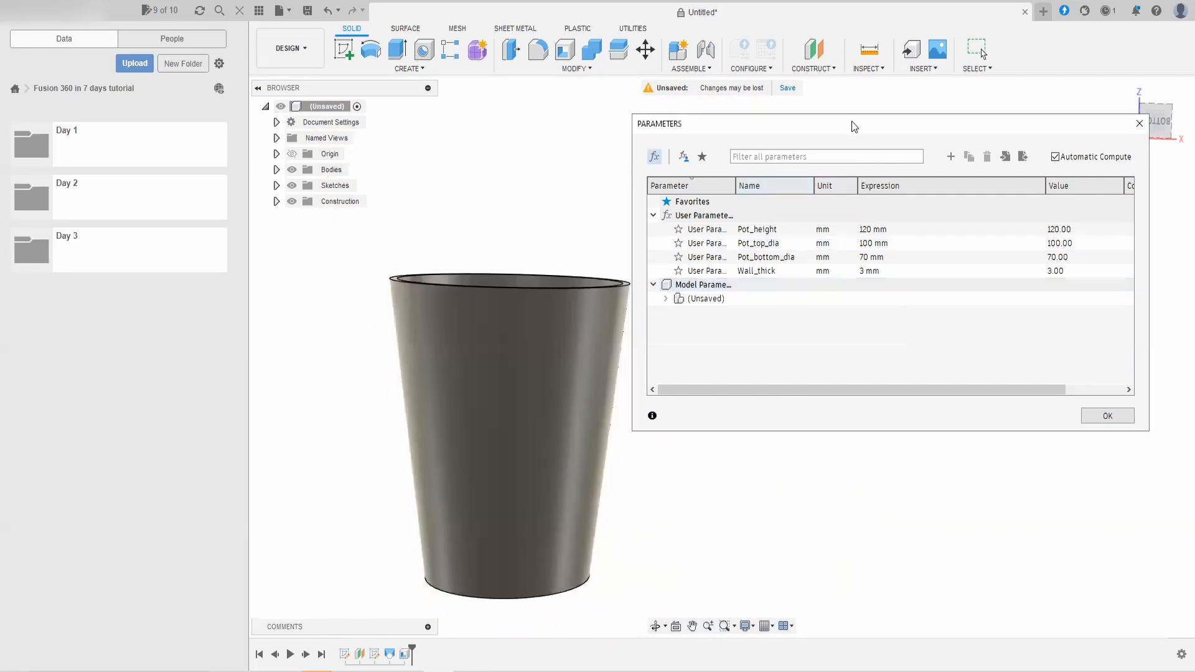
pyautogui.moveTo(854, 123); pyautogui.dragTo(870, 134)
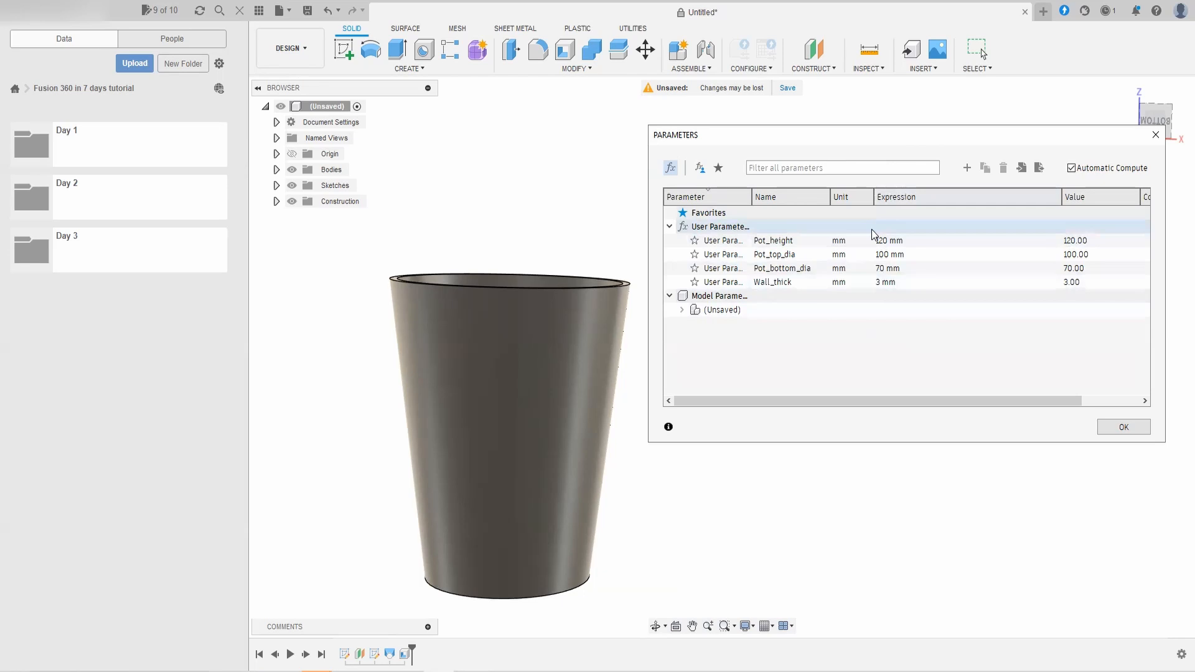
pyautogui.doubleClick(881, 268)
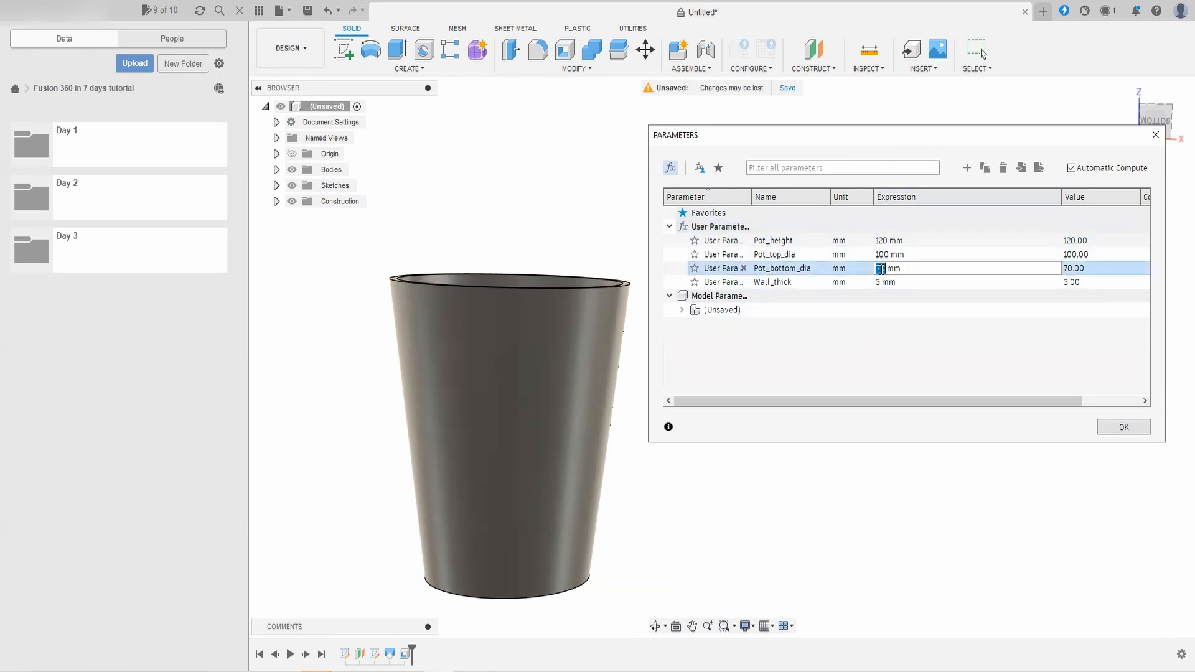
pyautogui.write('36')
pyautogui.press('Return')
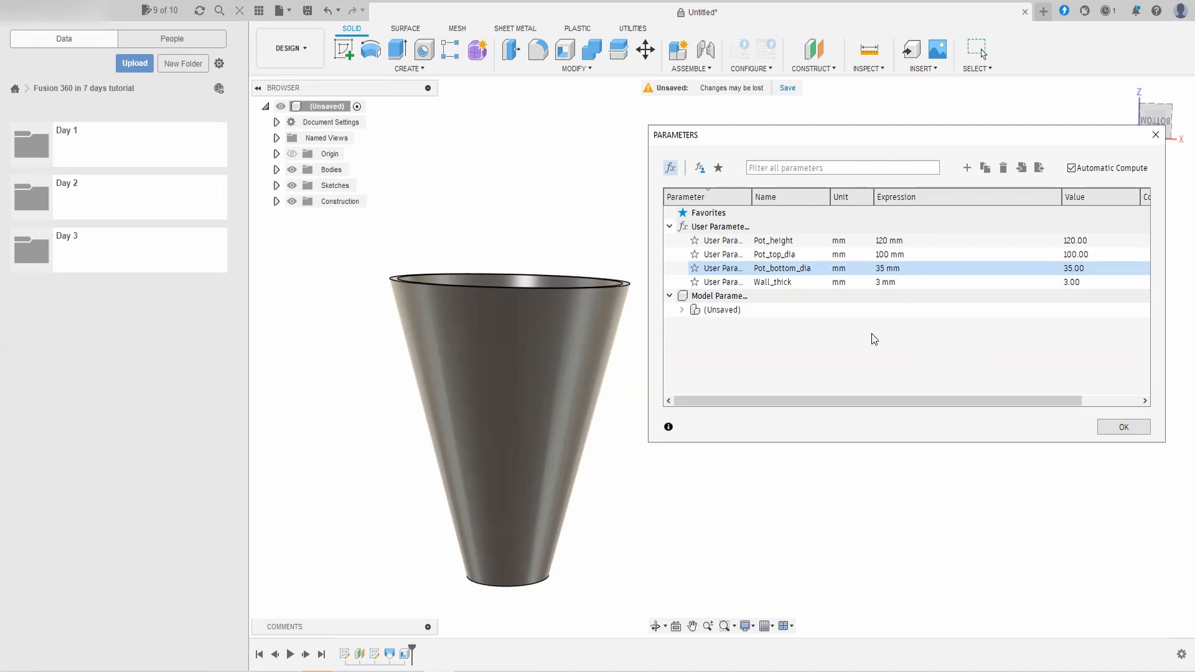
# Step: Set the user parameter Wall_thick to 8 mm so the pot's shell updates
pyautogui.doubleClick(879, 282)
pyautogui.write('8')
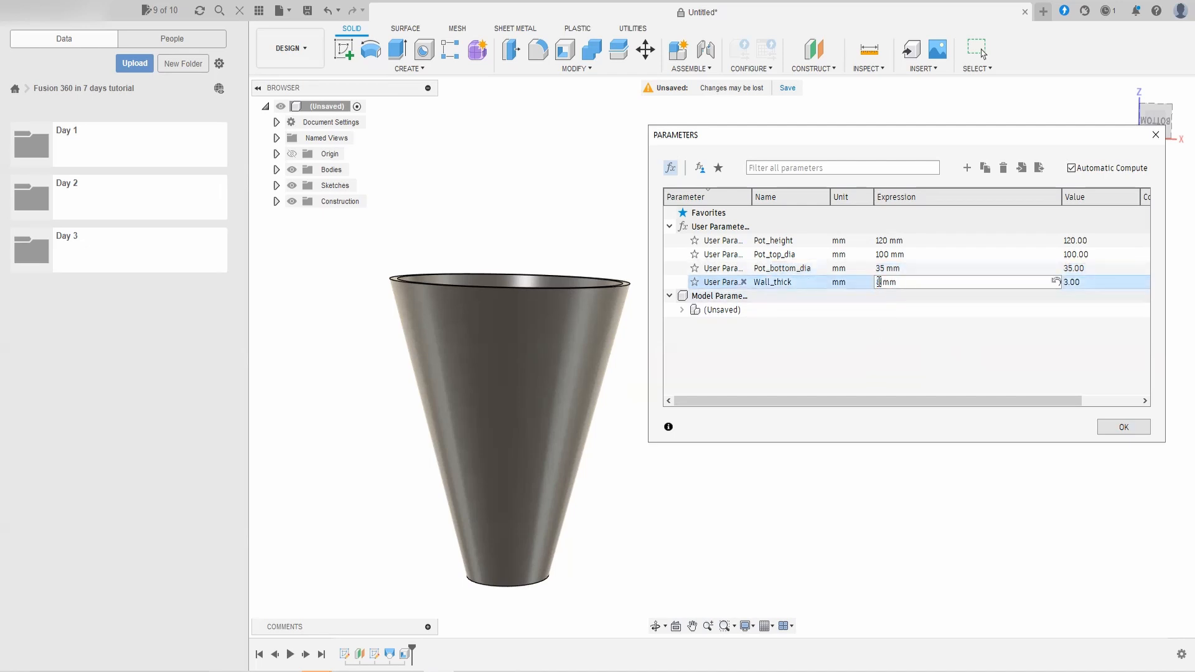
pyautogui.press('Return')
pyautogui.keyDown('shift'); pyautogui.moveTo(456, 415); pyautogui.dragTo(459, 435, button='middle'); pyautogui.keyUp('shift')
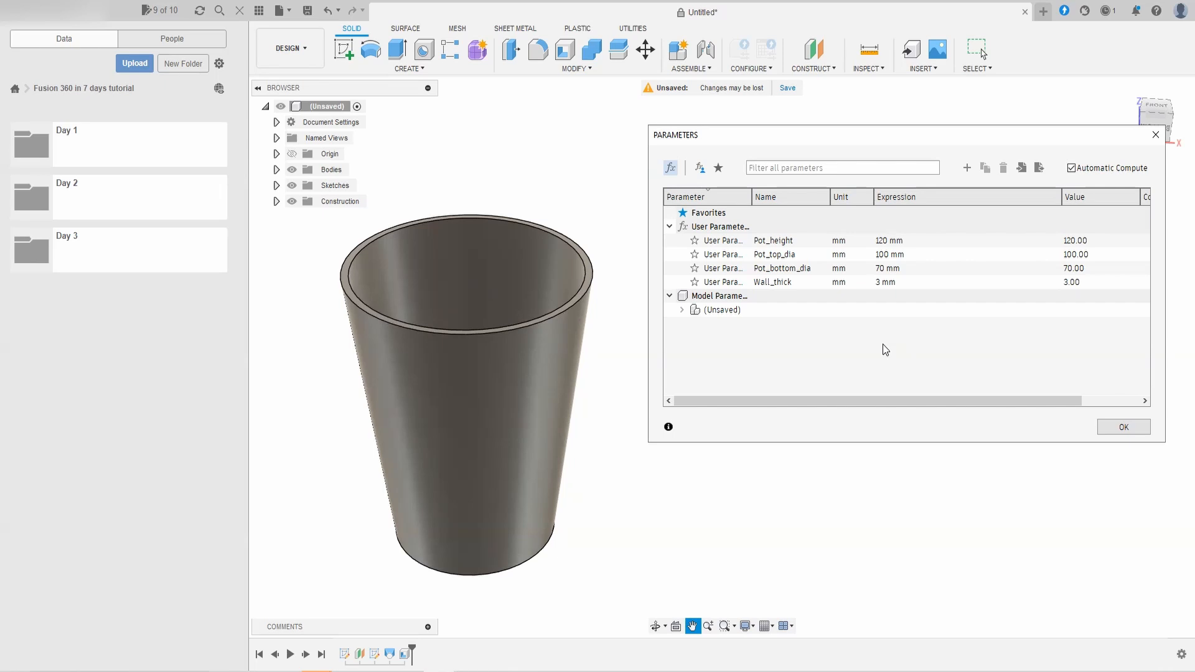
# Step: Drive the user parameter Pot_bottom_dia from the top diameter with the expression Pot_top_dia * 0.7
pyautogui.doubleClick(809, 254)
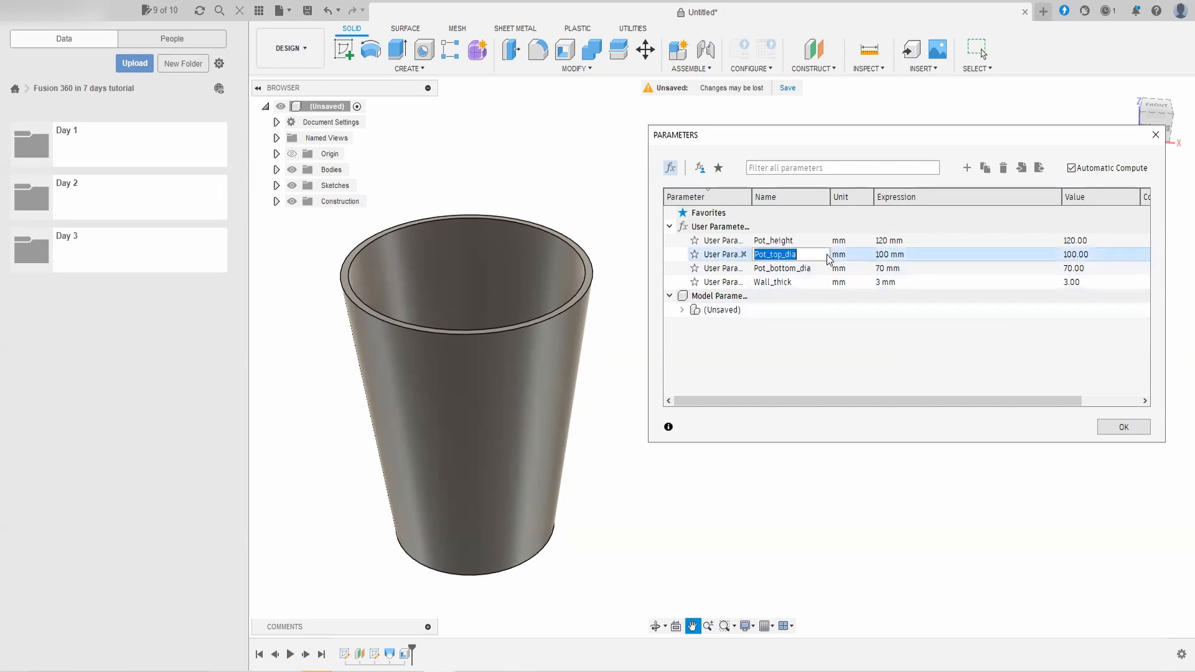
pyautogui.click(834, 354)
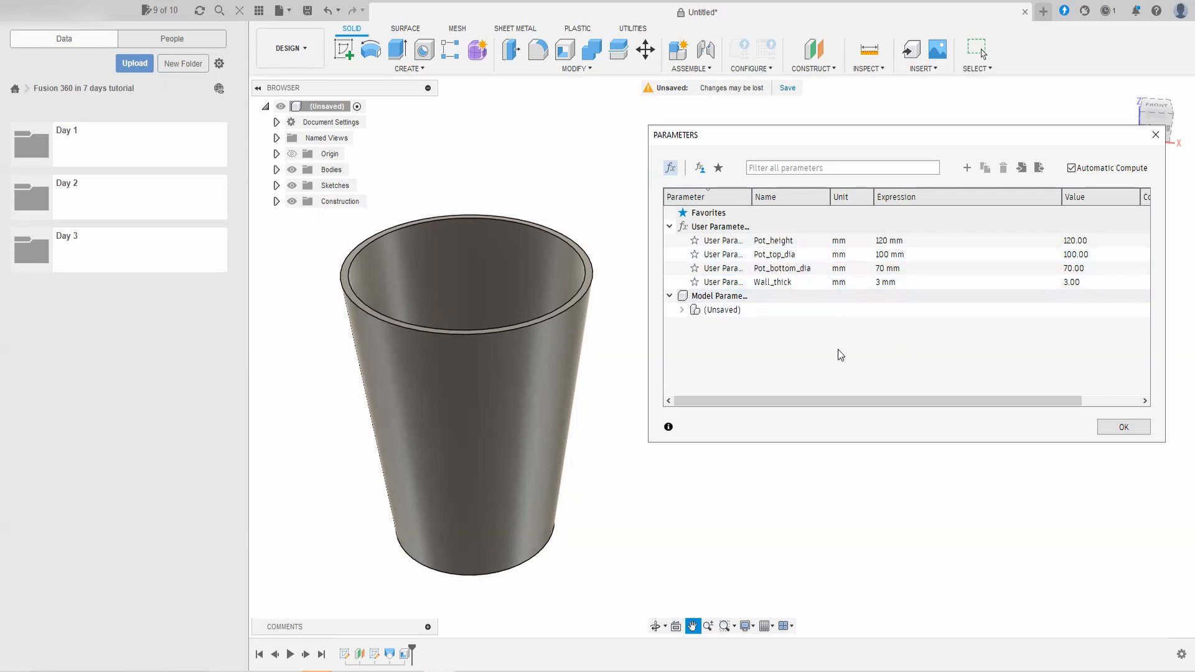
pyautogui.click(891, 270)
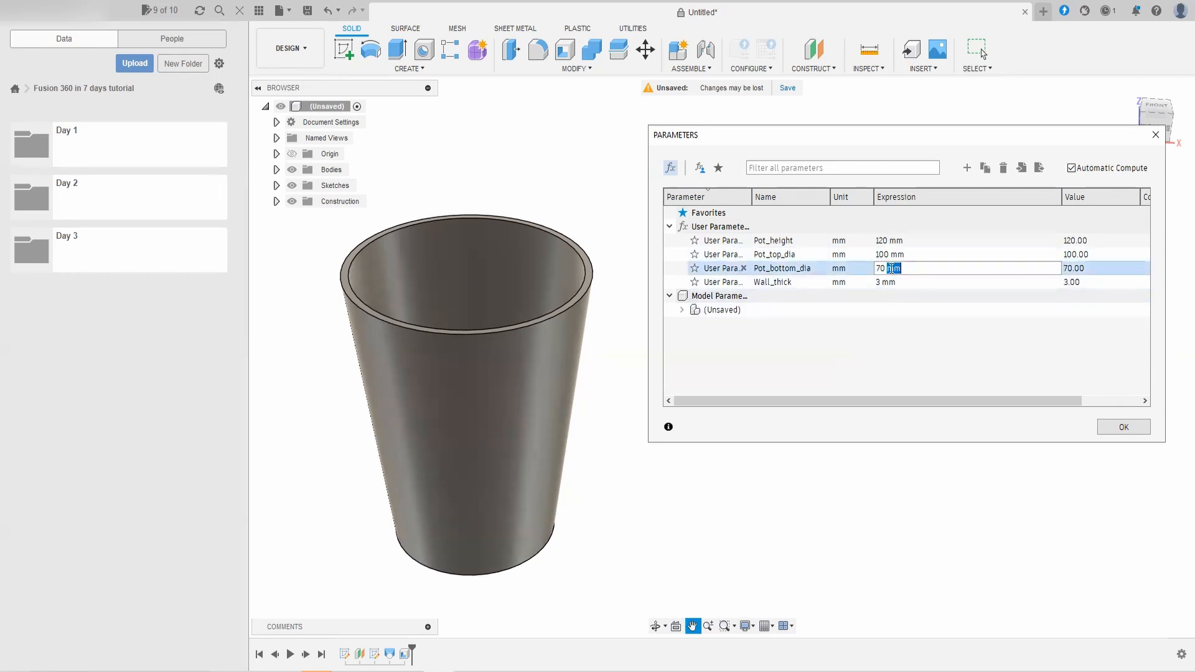
pyautogui.moveTo(887, 268); pyautogui.dragTo(901, 264)
pyautogui.press('BackSpace')
pyautogui.press('BackSpace')
pyautogui.press('BackSpace')
pyautogui.press('BackSpace')
pyautogui.write('Po')
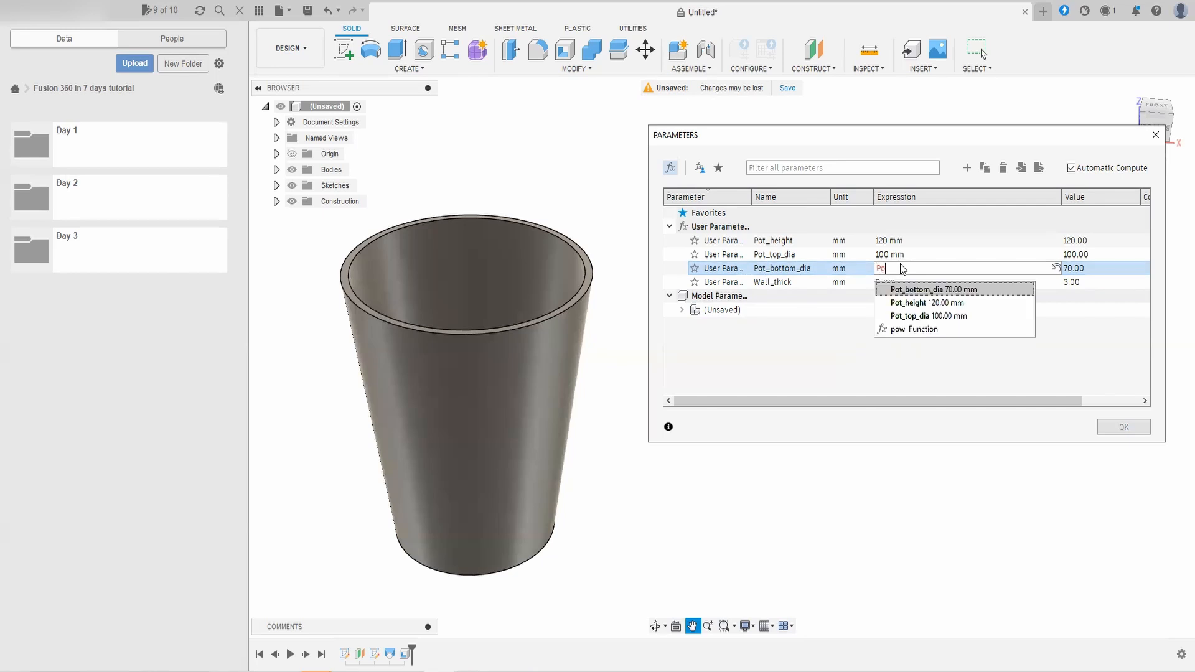
pyautogui.write('t_to')
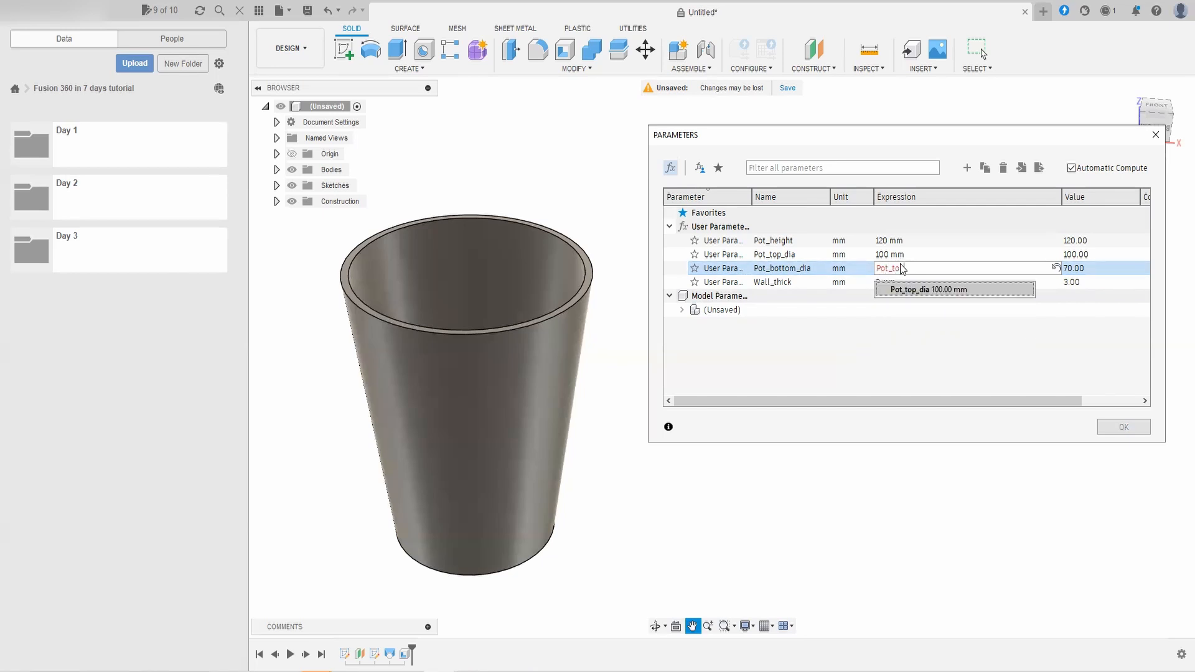
pyautogui.write('p_dia * 0.7')
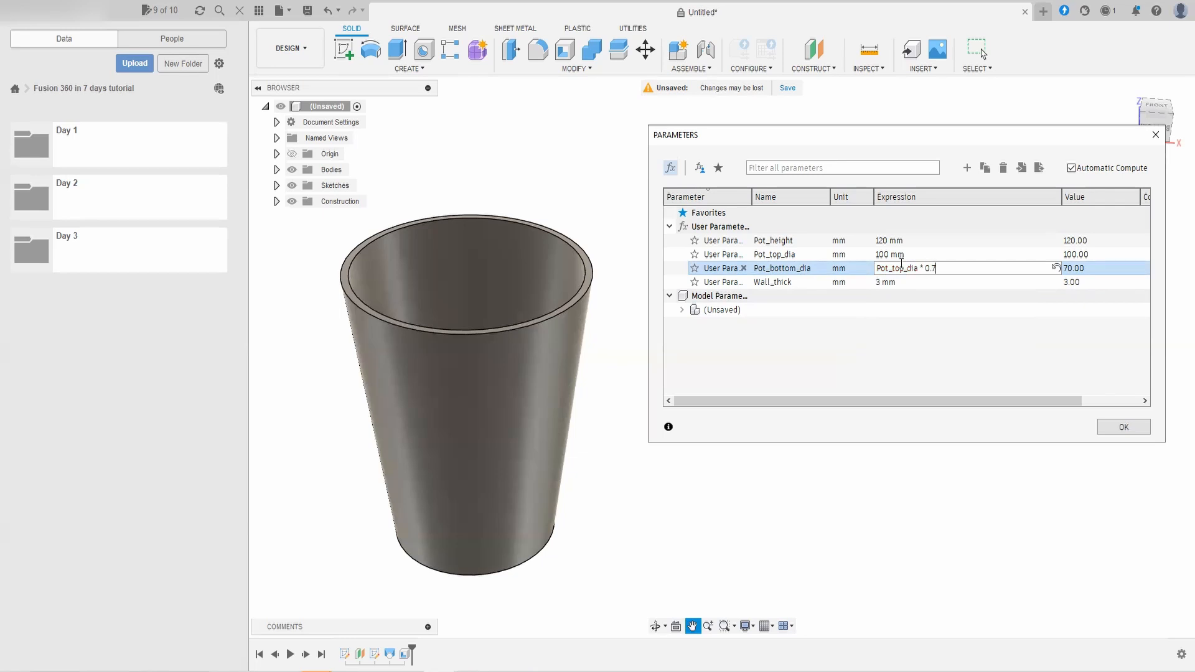
pyautogui.click(878, 374)
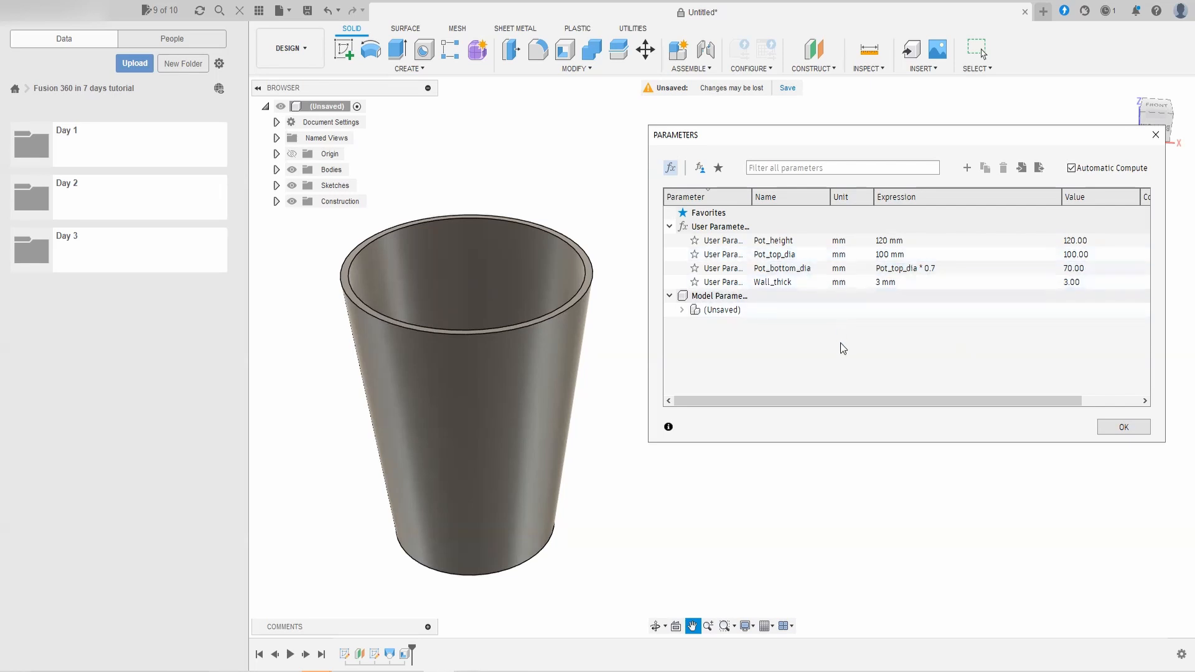
# Step: Drive the user parameter Pot_height from the top diameter with the expression Pot_top_dia * 1.2
pyautogui.click(888, 241)
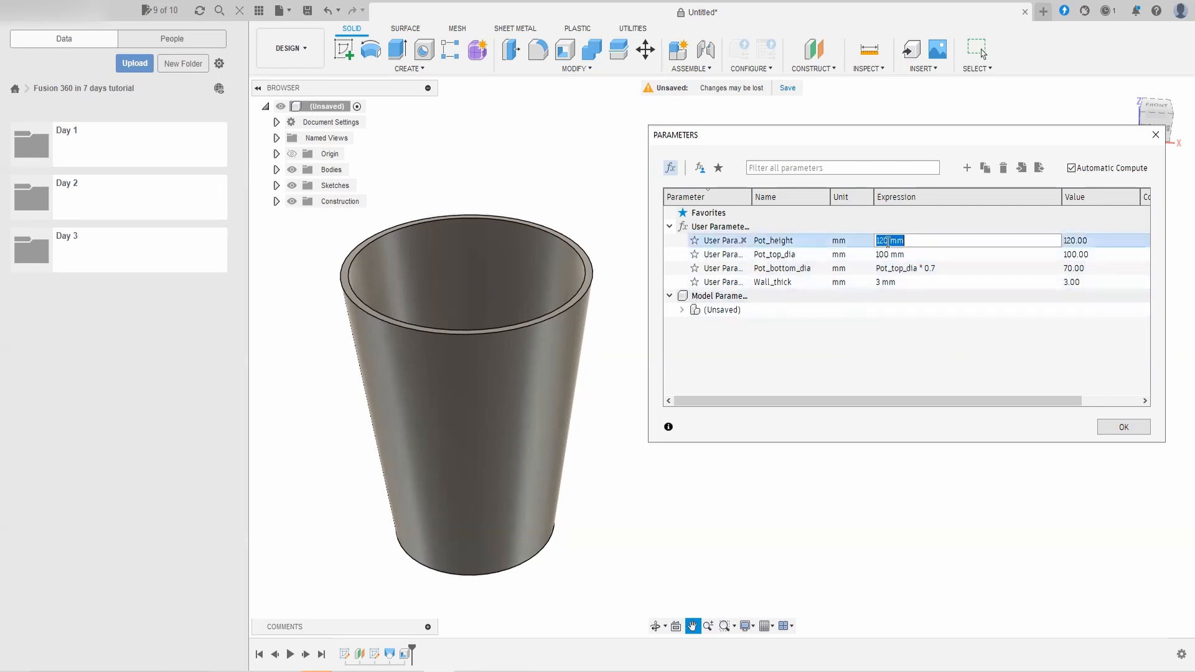
pyautogui.press('BackSpace')
pyautogui.write('Pot_t')
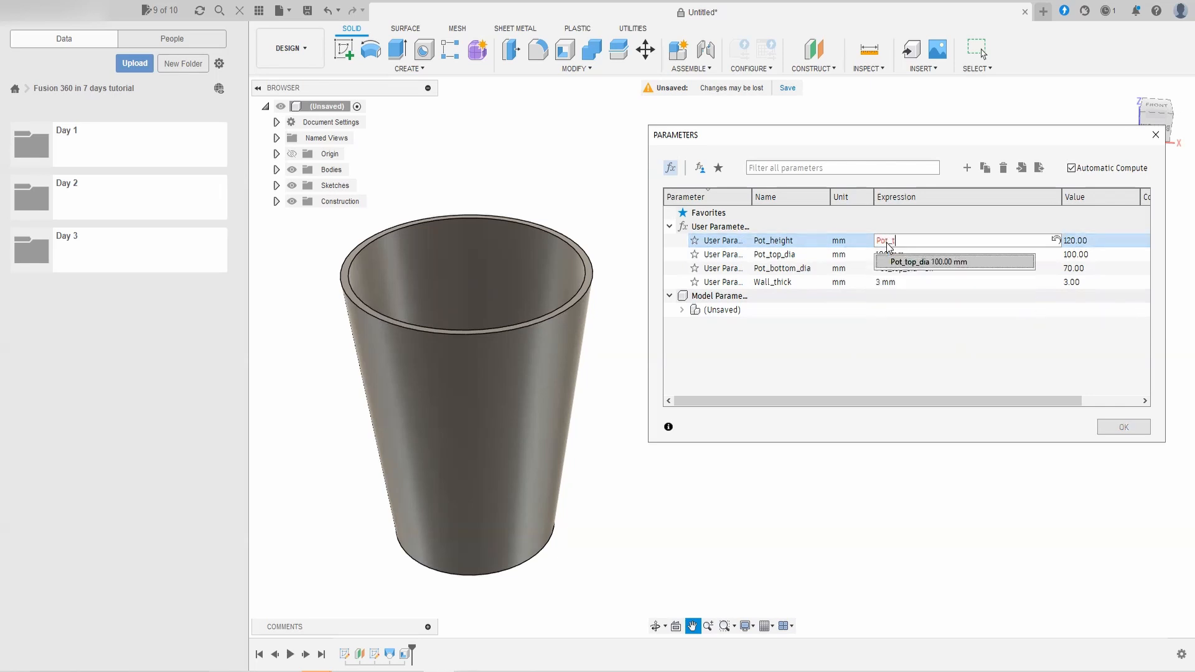
pyautogui.write('op_dia')
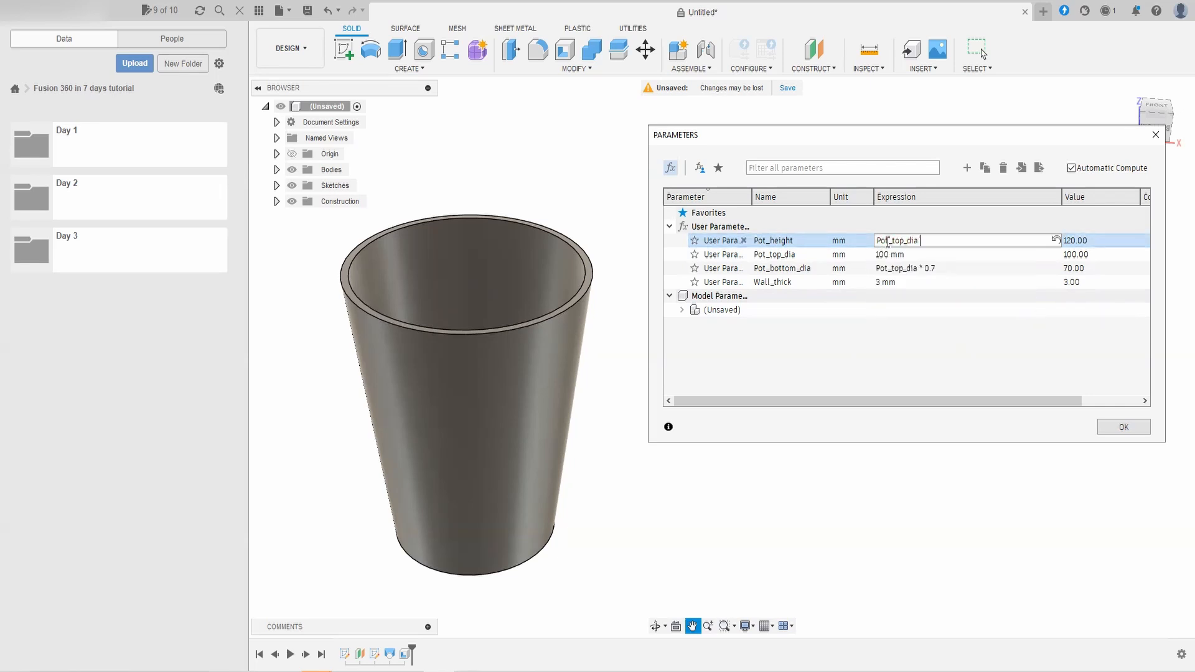
pyautogui.write(' *1.2')
pyautogui.click(907, 340)
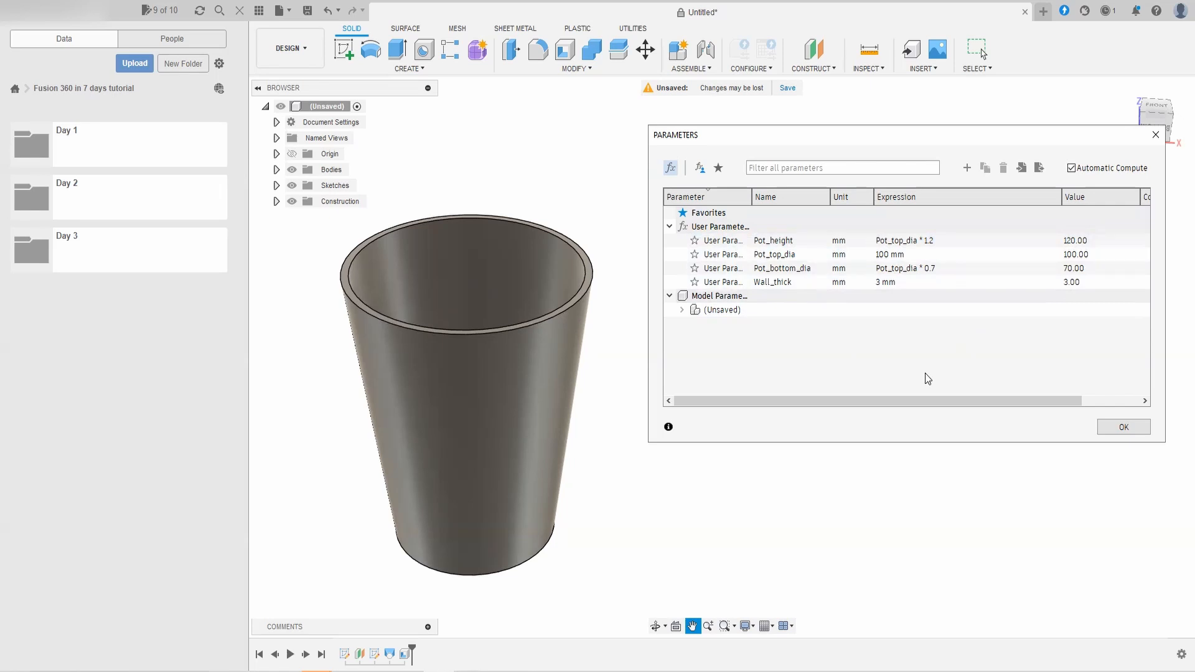
# Step: Set the Wall_thick expression to If(Pot_top_dia / 25 < 3 mm; 3 mm; Pot_top_dia / 25), giving the wall a 3 mm minimum
pyautogui.click(893, 284)
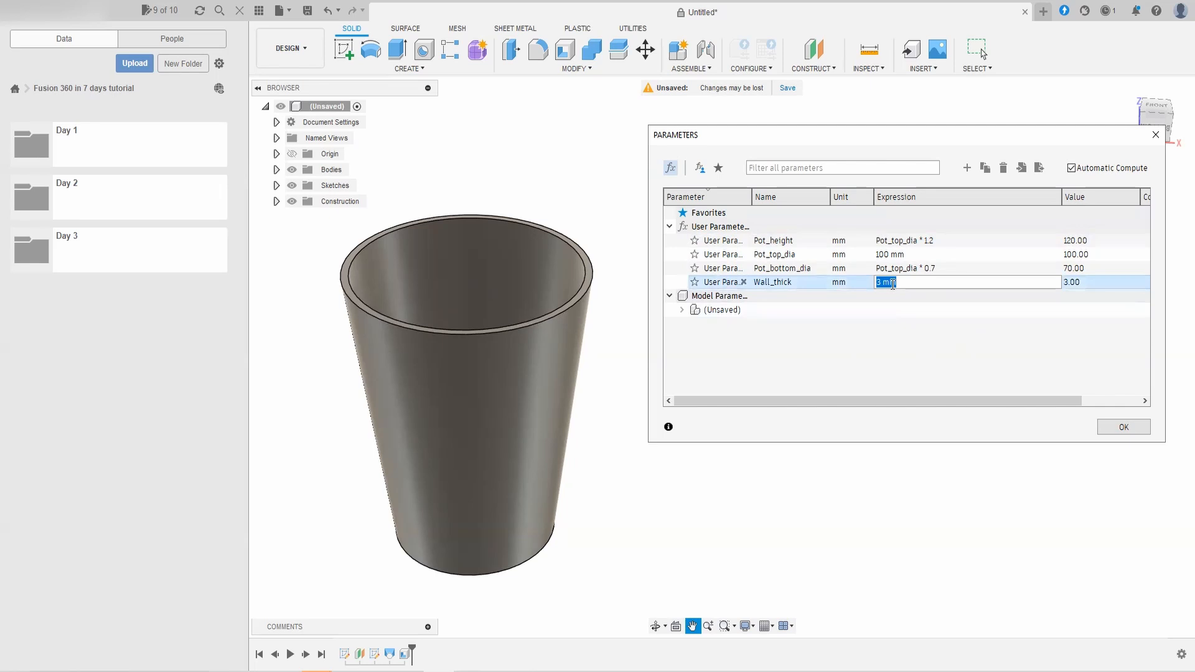
pyautogui.press('BackSpace')
pyautogui.write('If')
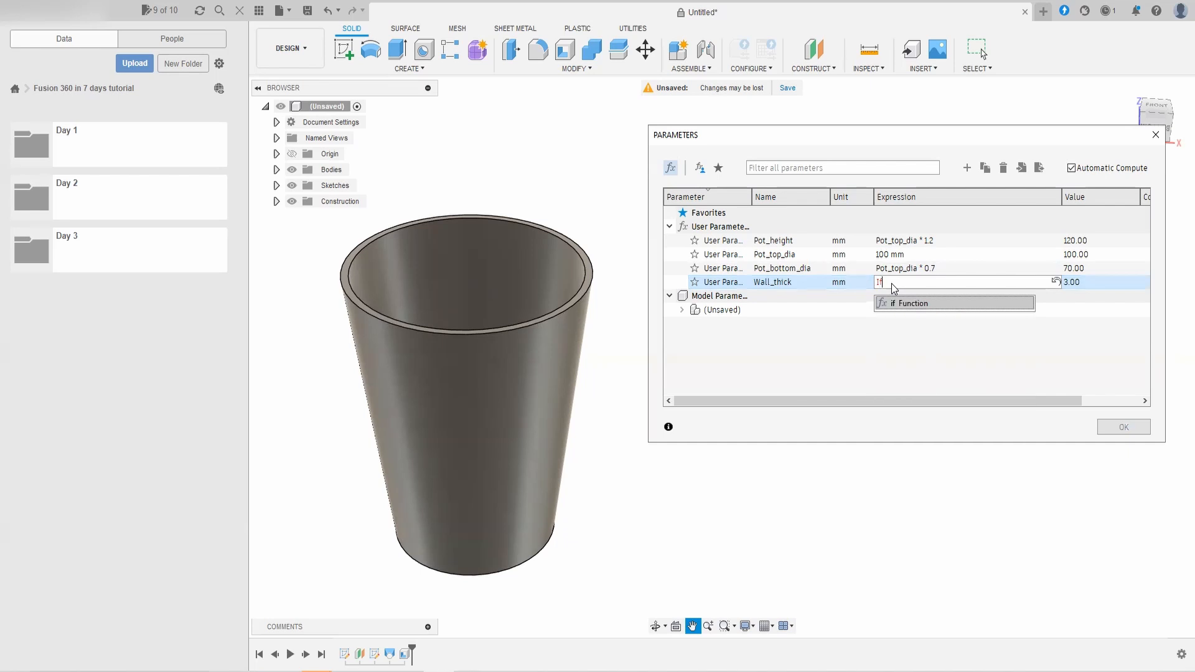
pyautogui.press('Tab')
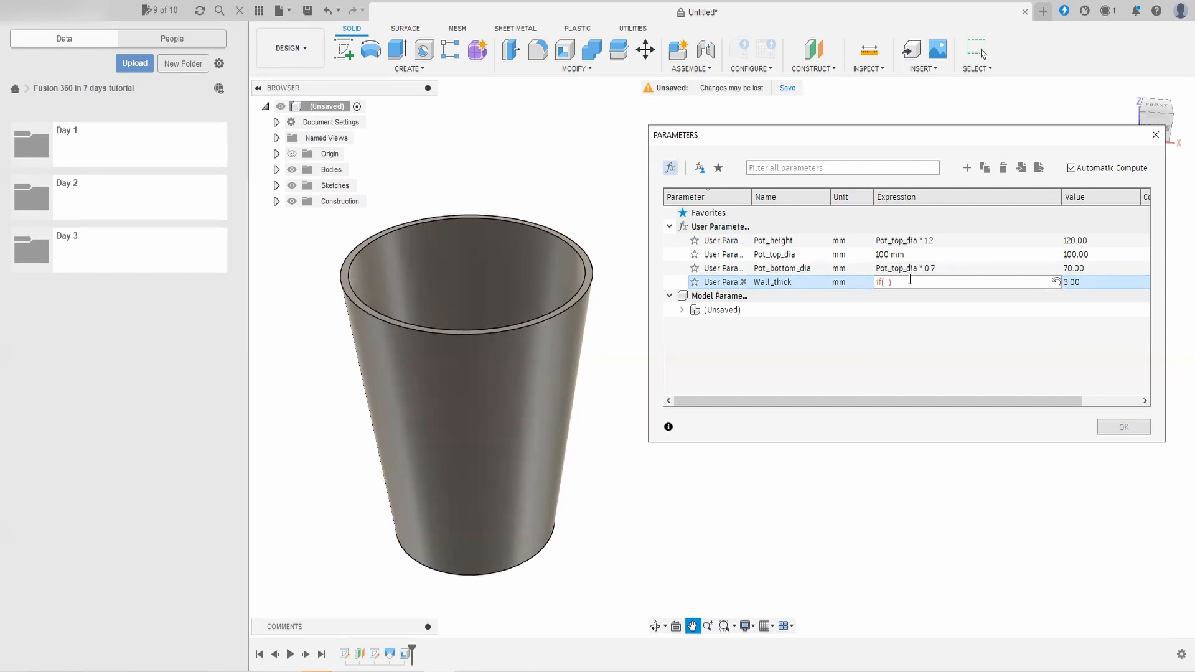
pyautogui.write(';')
pyautogui.write('top')
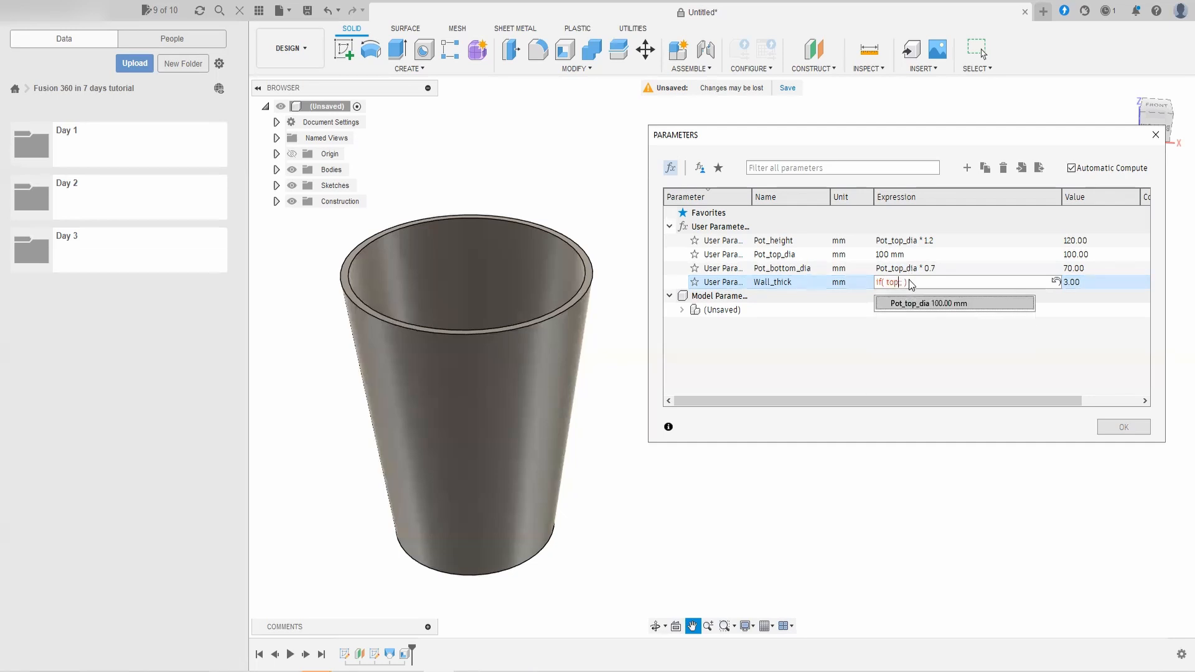
pyautogui.press('Return')
pyautogui.write('/')
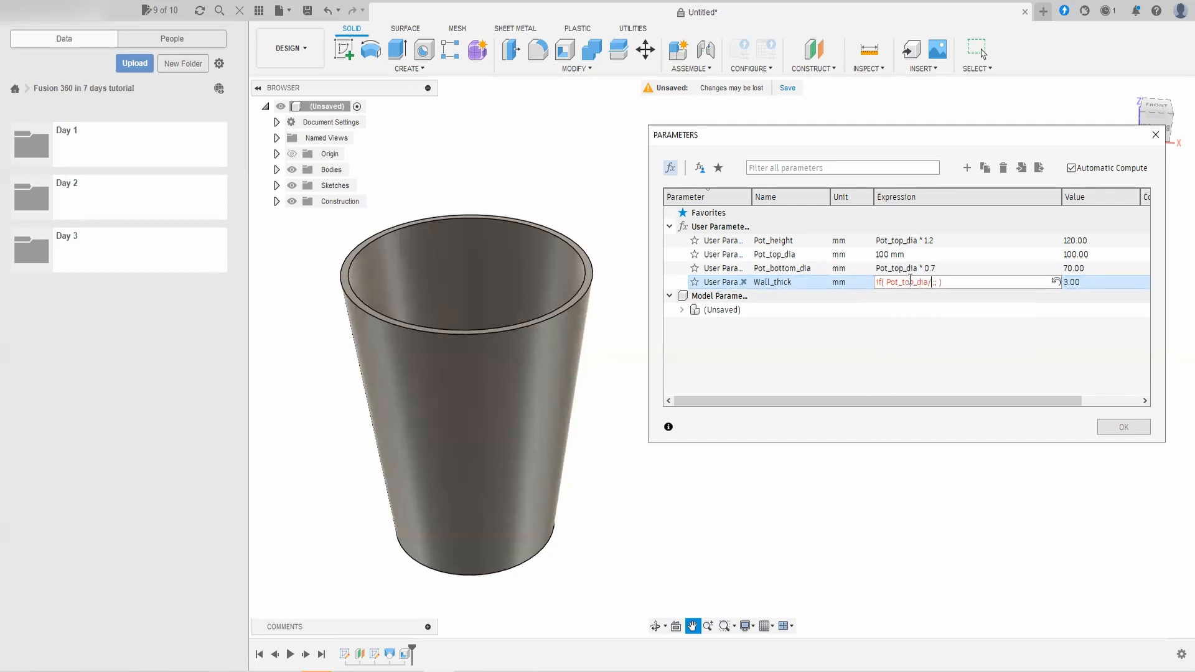
pyautogui.write('25 <3 ;3')
pyautogui.write('top')
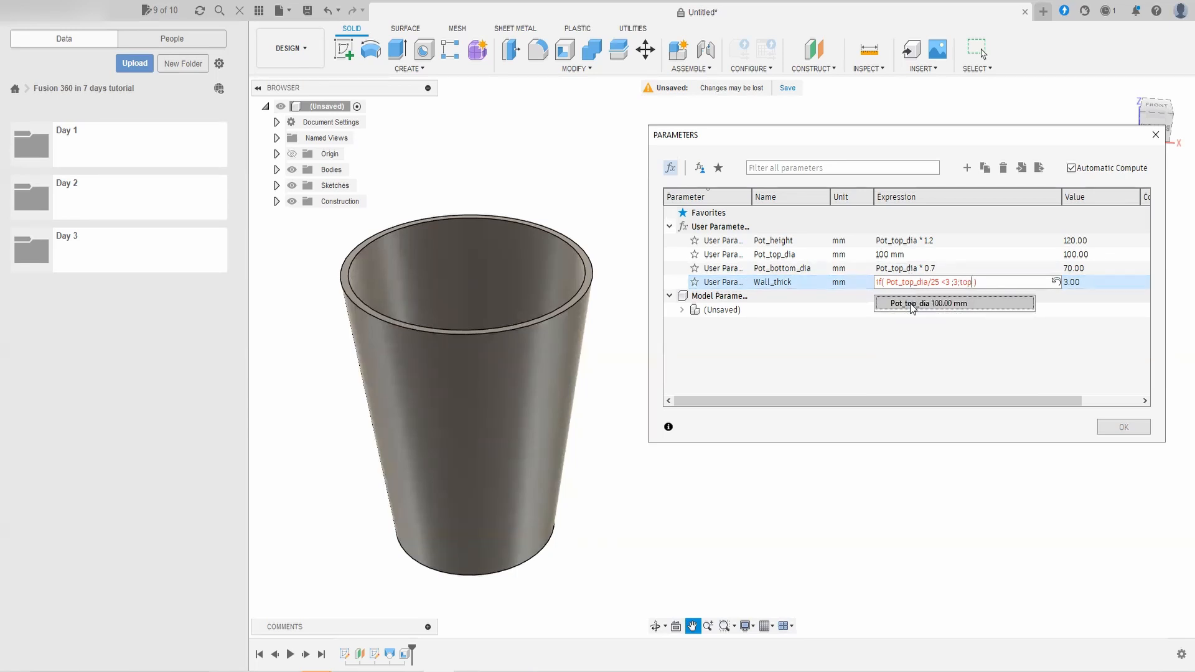
pyautogui.click(910, 303)
pyautogui.write('/25')
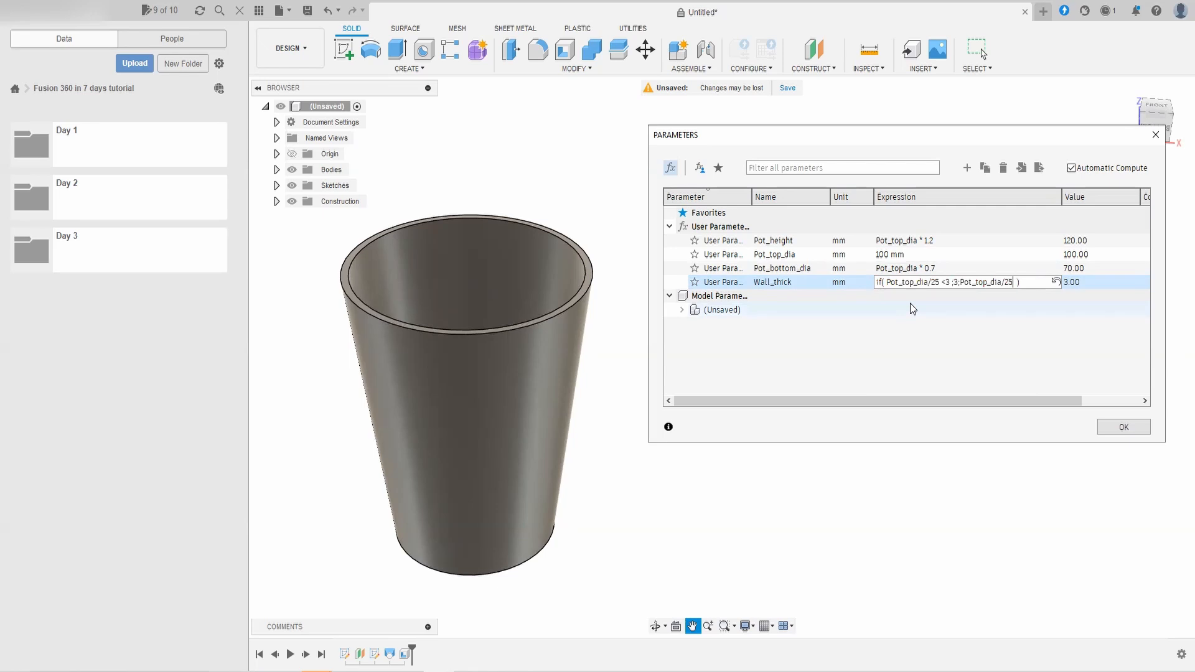
pyautogui.press('Return')
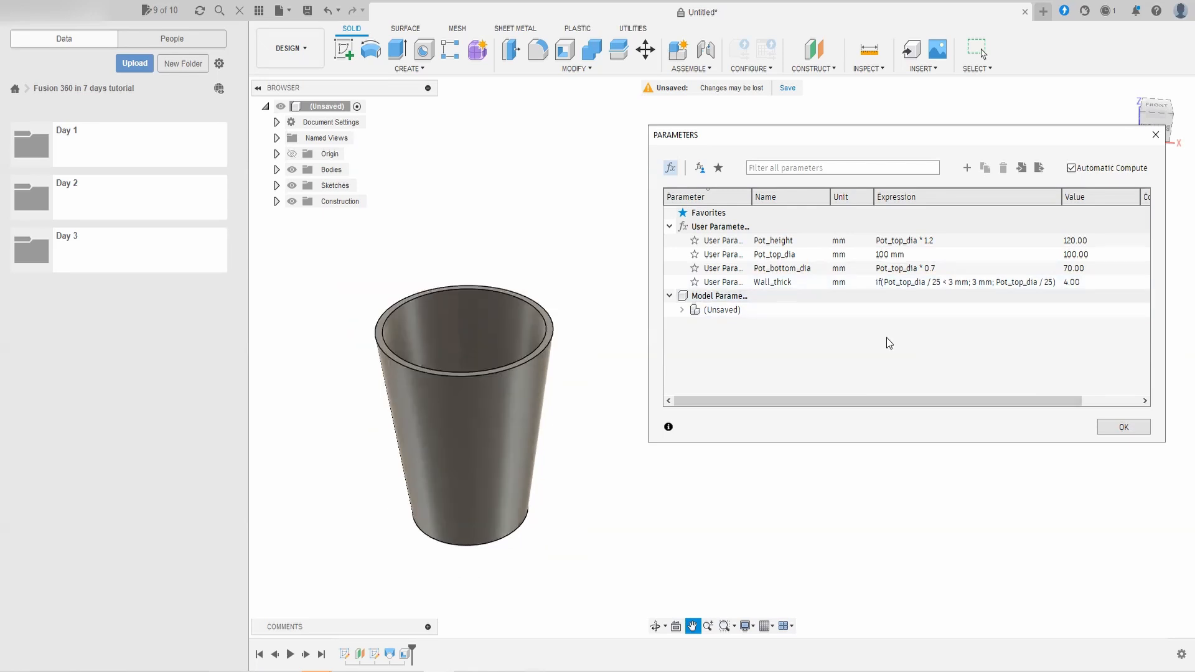
# Step: Test the linked expressions by setting the user parameter Pot_top_dia to 200 mm
pyautogui.doubleClick(884, 255)
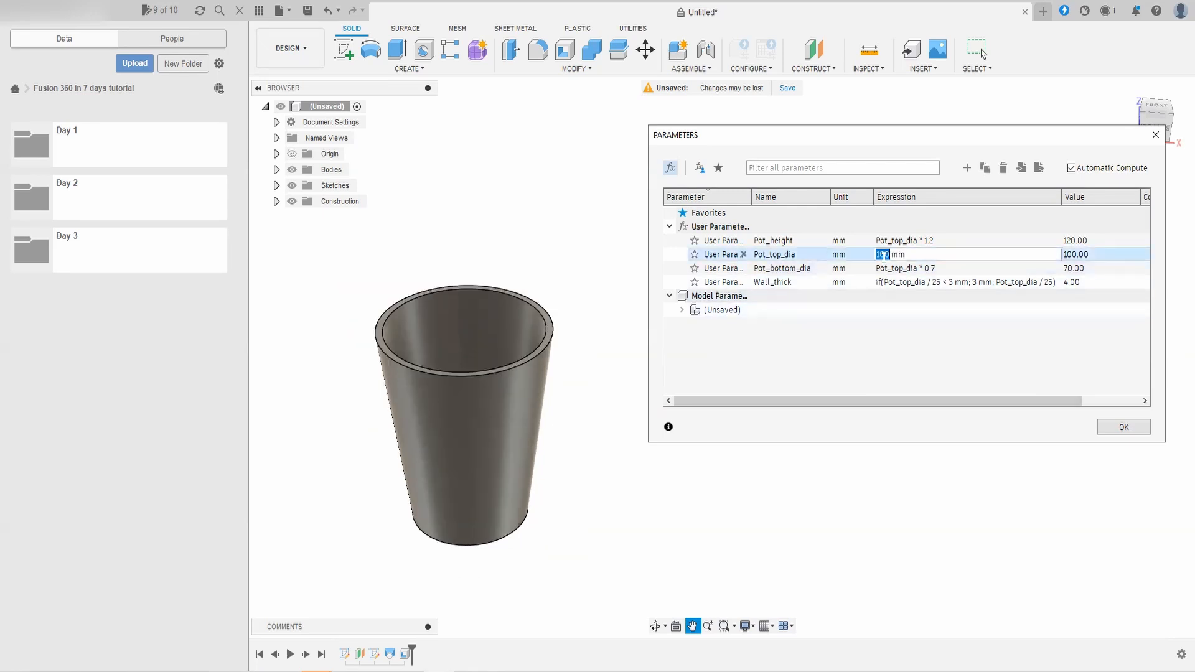
pyautogui.write('200')
pyautogui.press('Return')
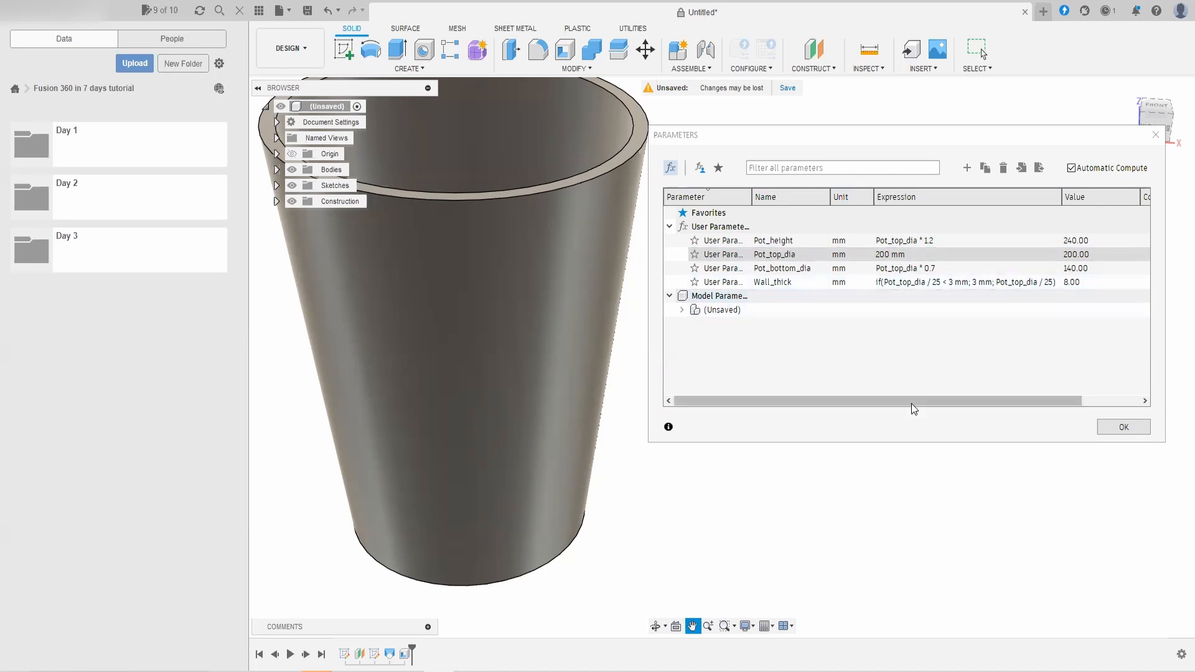
# Step: Set the user parameter Pot_top_dia to 70 mm to resize the whole pot
pyautogui.doubleClick(885, 256)
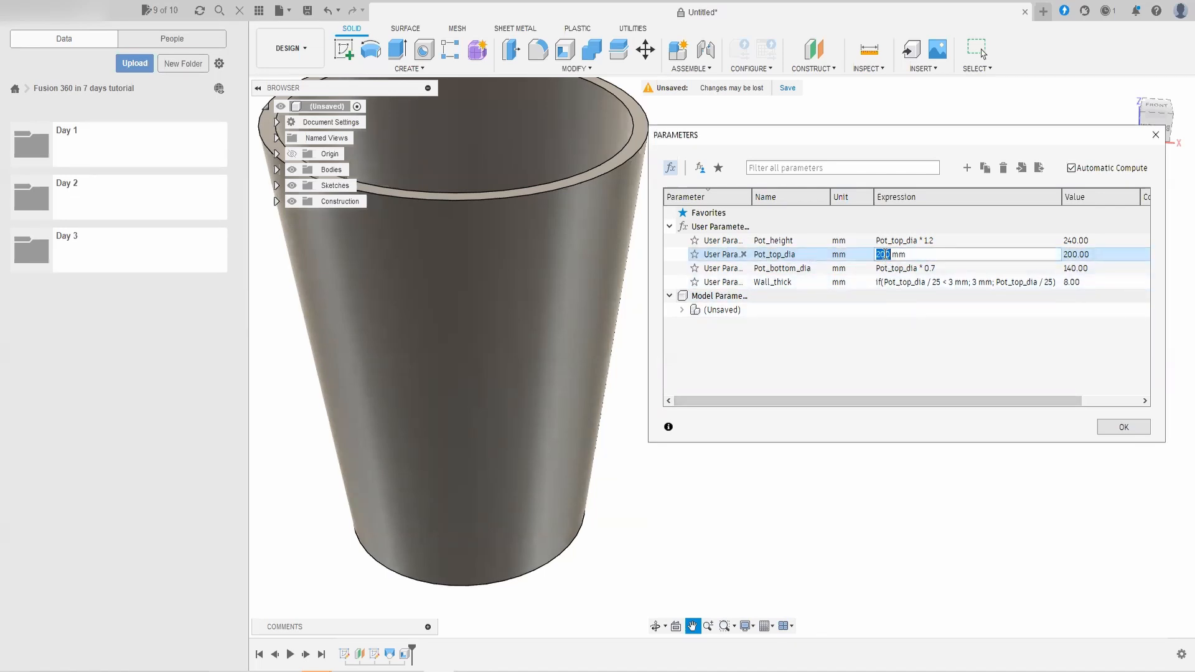
pyautogui.write('70')
pyautogui.press('Return')
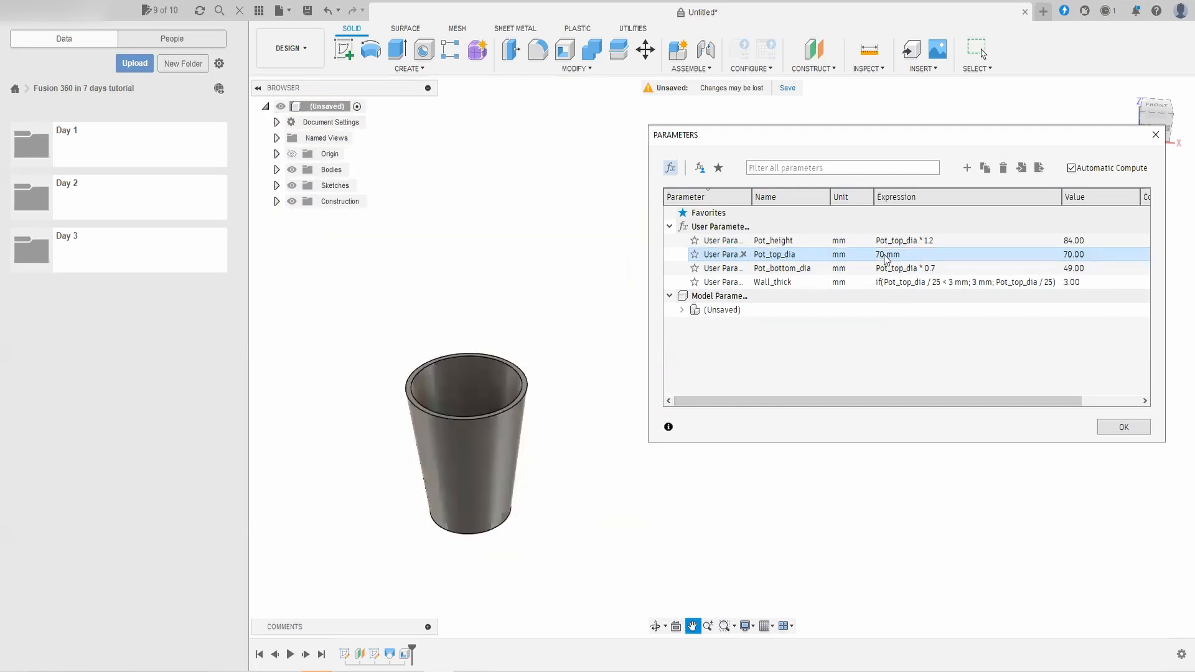
pyautogui.click(563, 376)
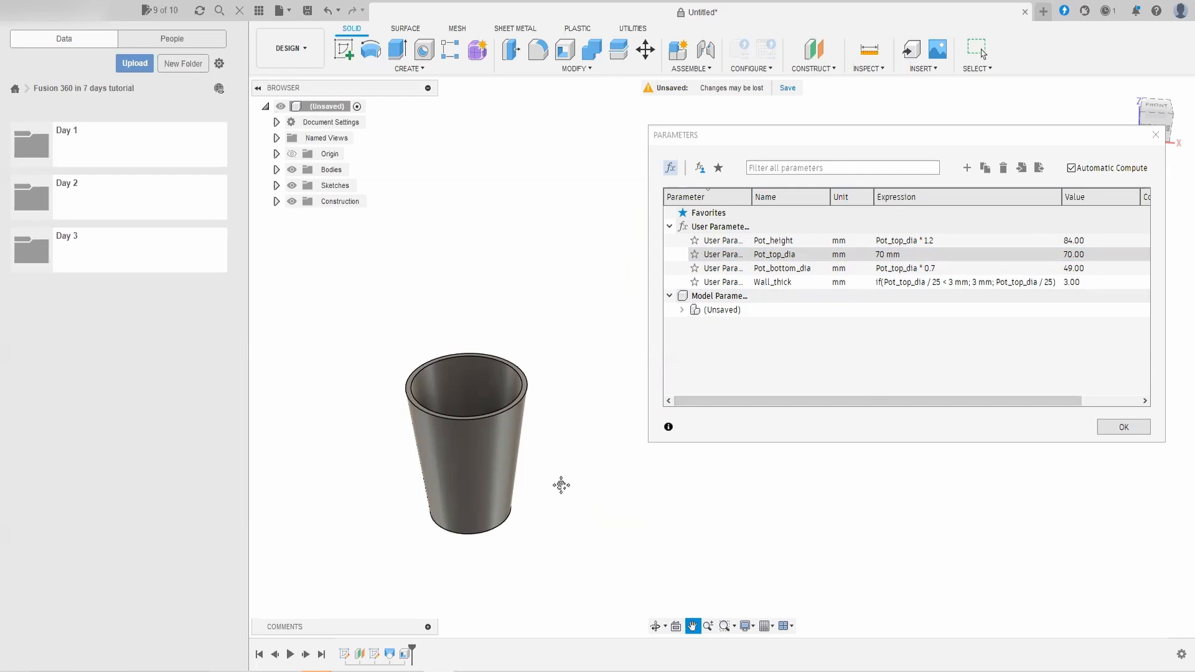
pyautogui.scroll(3, 554, 489)
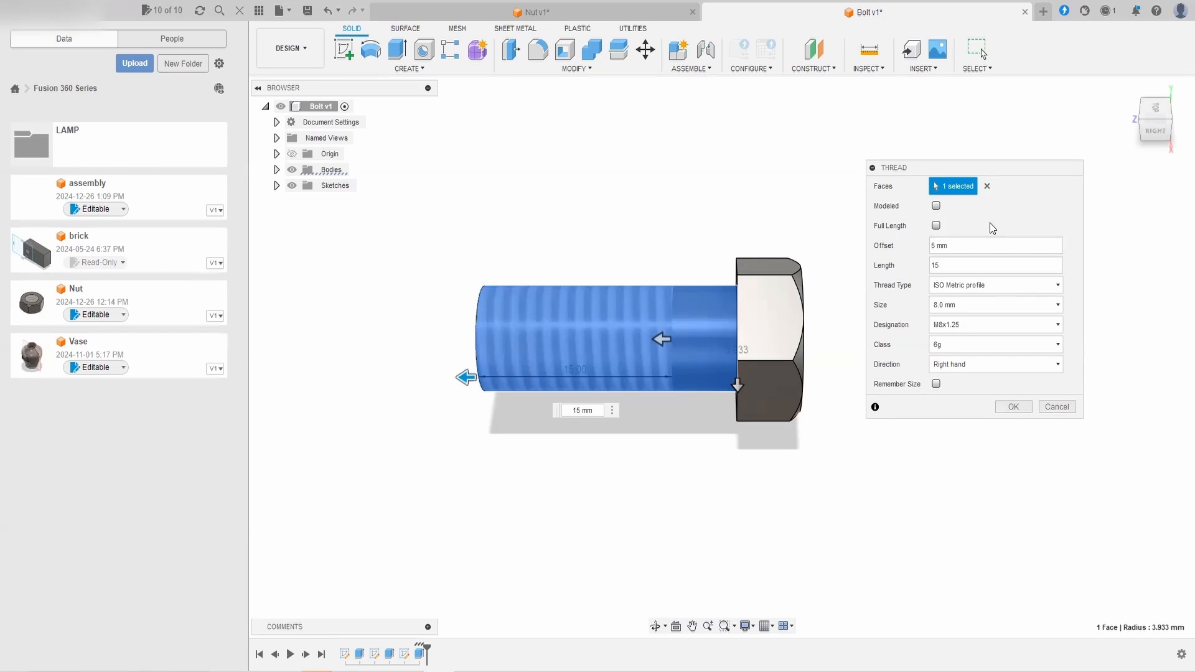
# Step: Enable modeled geometry for the thread on the bolt's shank, apply the thread, and inspect it from the other side
pyautogui.click(937, 206)
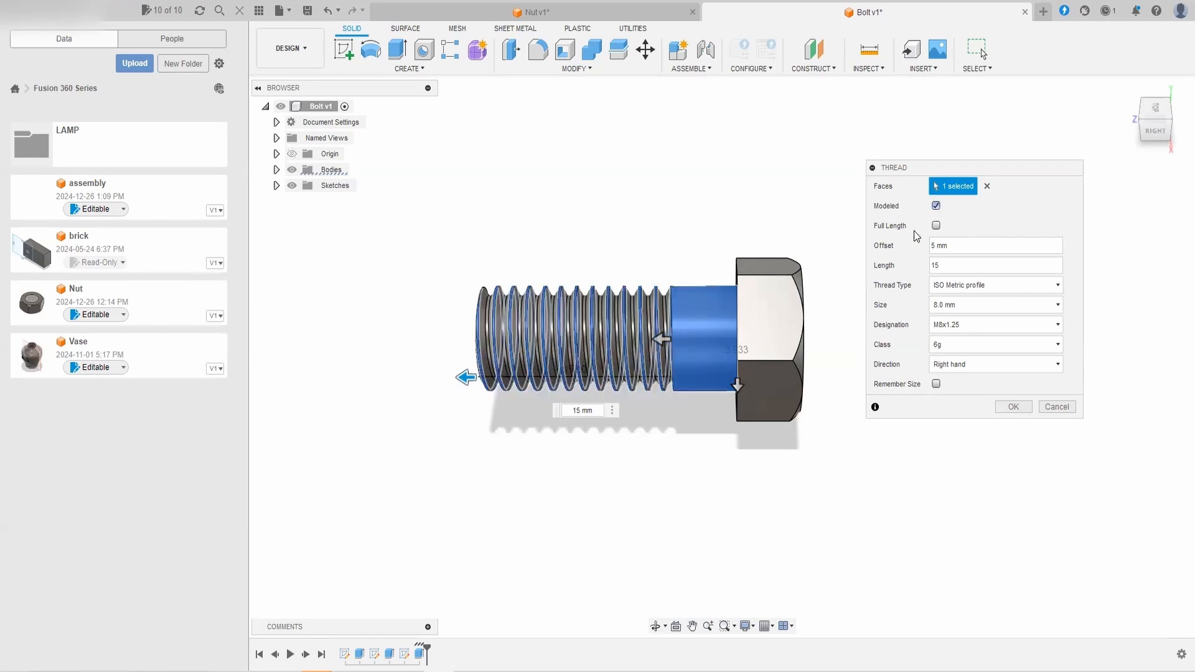
pyautogui.click(1012, 407)
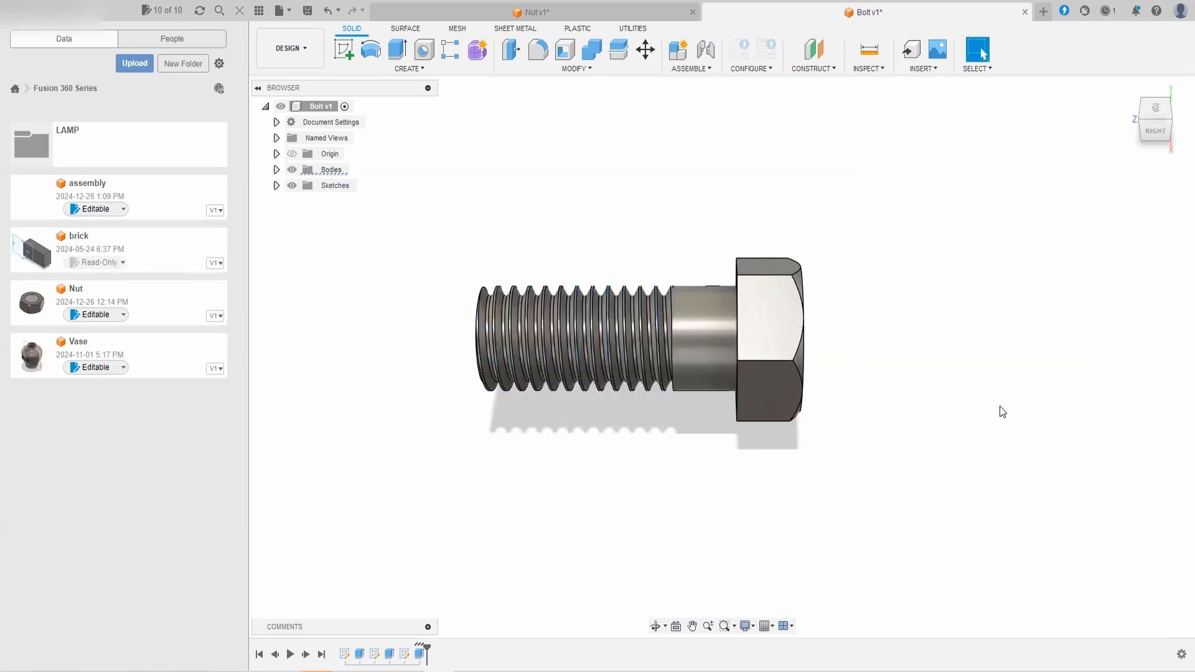
pyautogui.keyDown('shift'); pyautogui.moveTo(707, 383); pyautogui.dragTo(865, 406, button='middle'); pyautogui.keyUp('shift')
pyautogui.scroll(6, 729, 318)
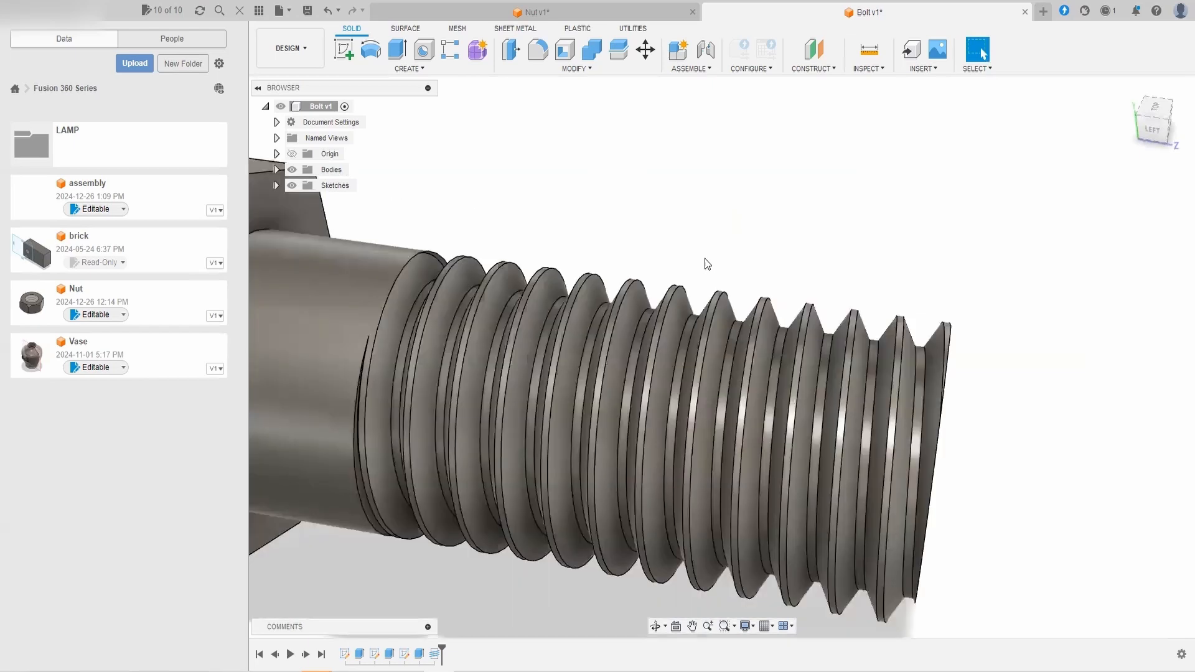
pyautogui.scroll(-4, 818, 204)
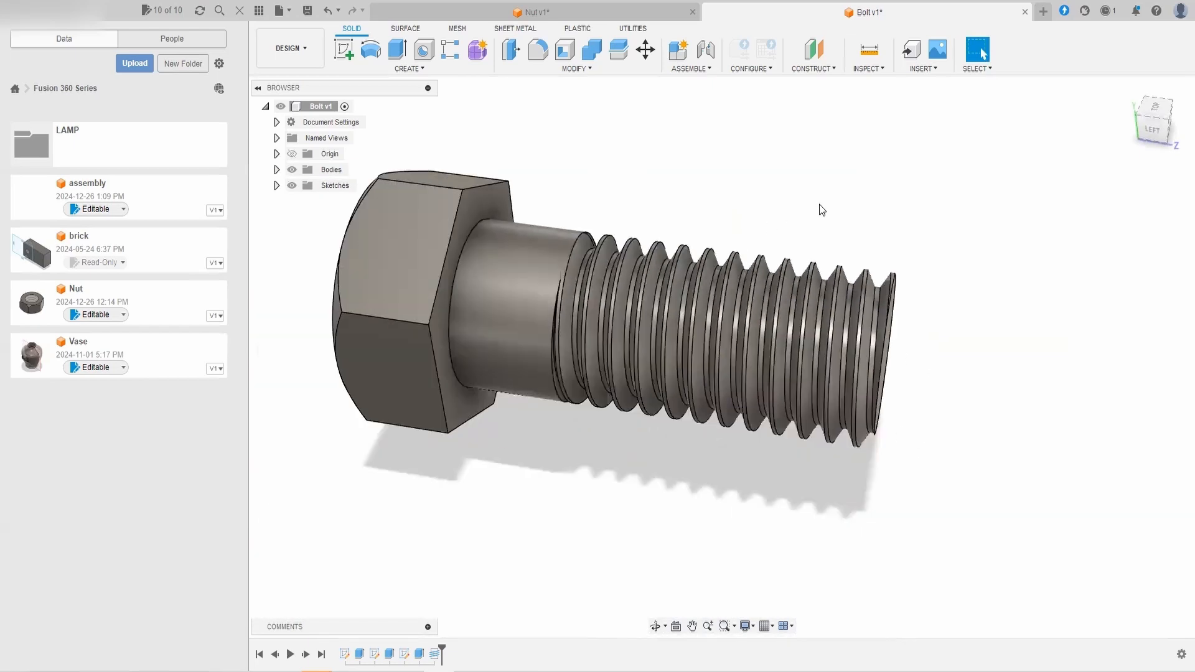